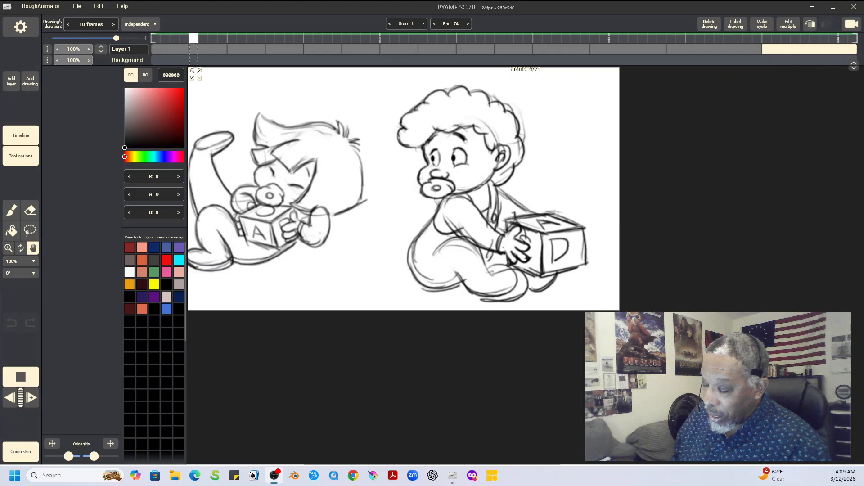
Step: Stop the playback and step through the drawings between frame 37 and the last one to review the motion
click(21, 377)
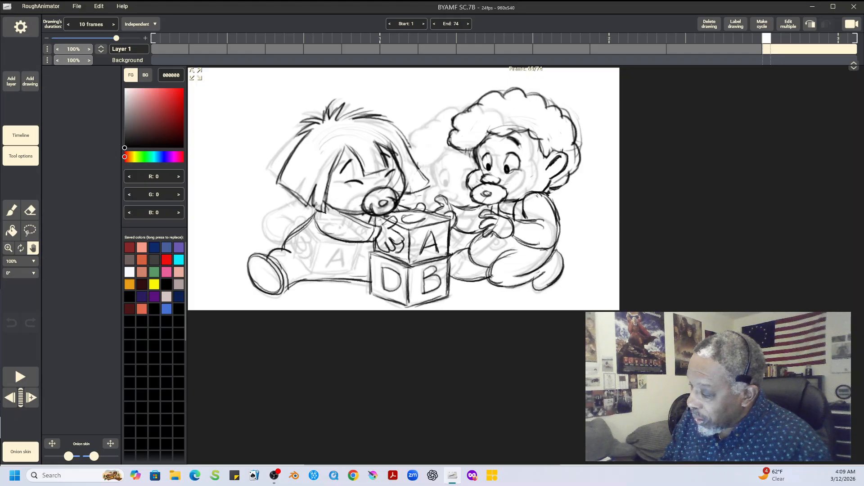
key(Left)
key(Left)
key(Left)
key(Left)
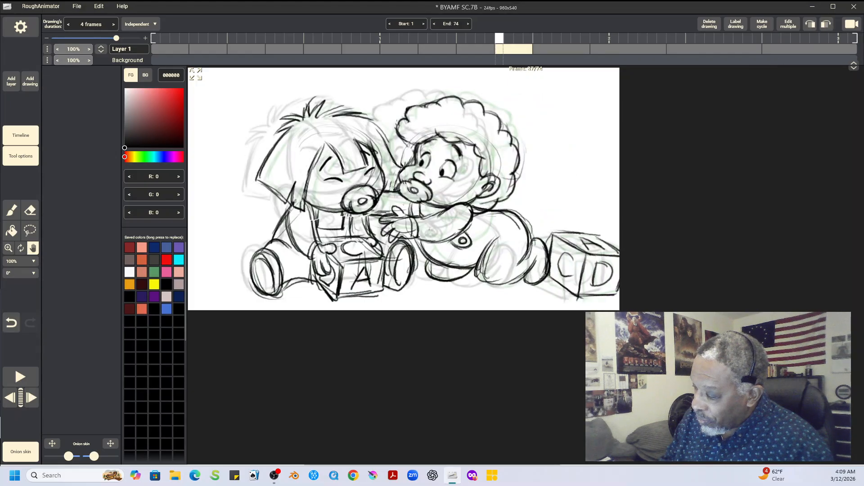
key(Left)
key(Right)
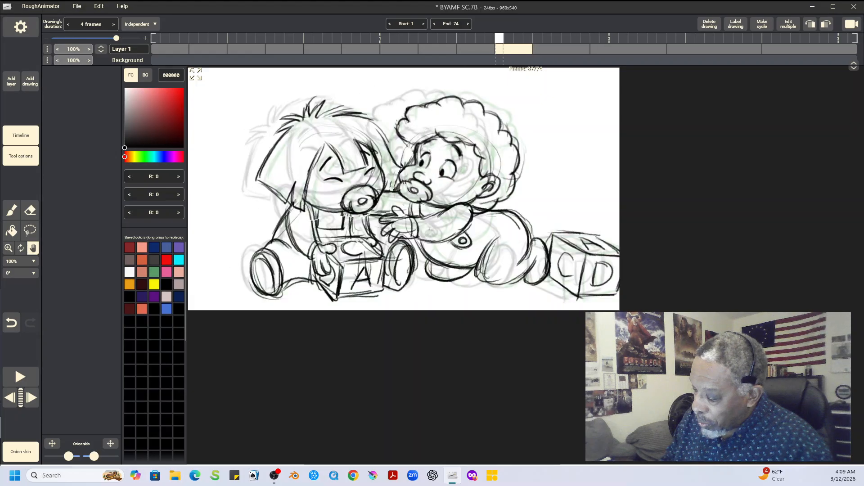
key(Right)
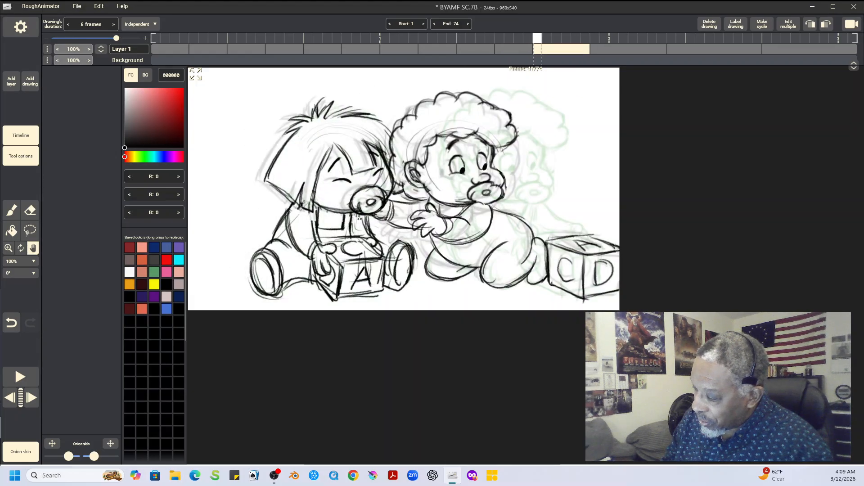
key(Right)
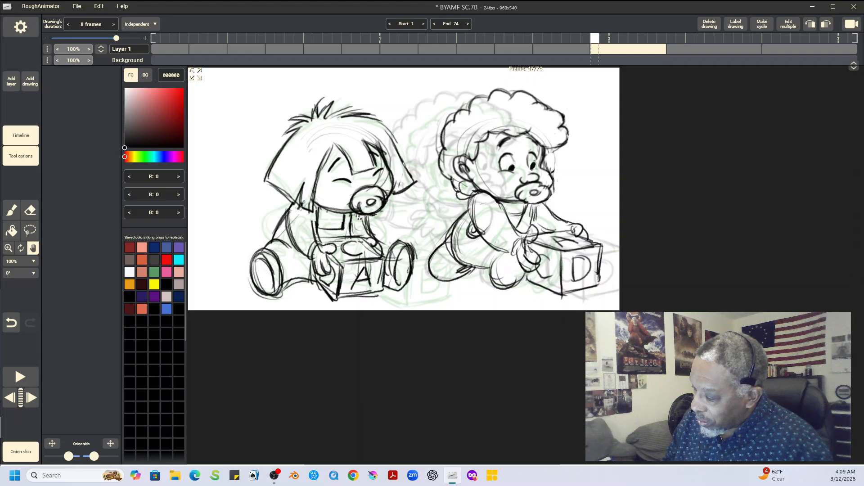
key(Right)
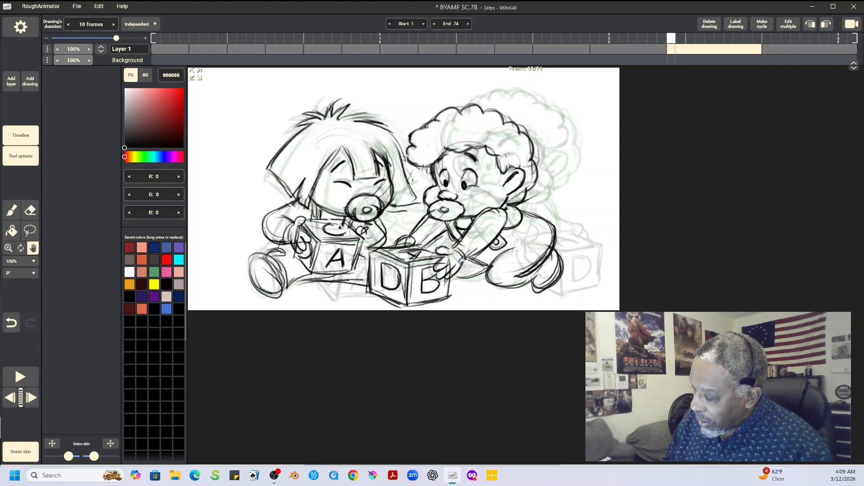
click(31, 398)
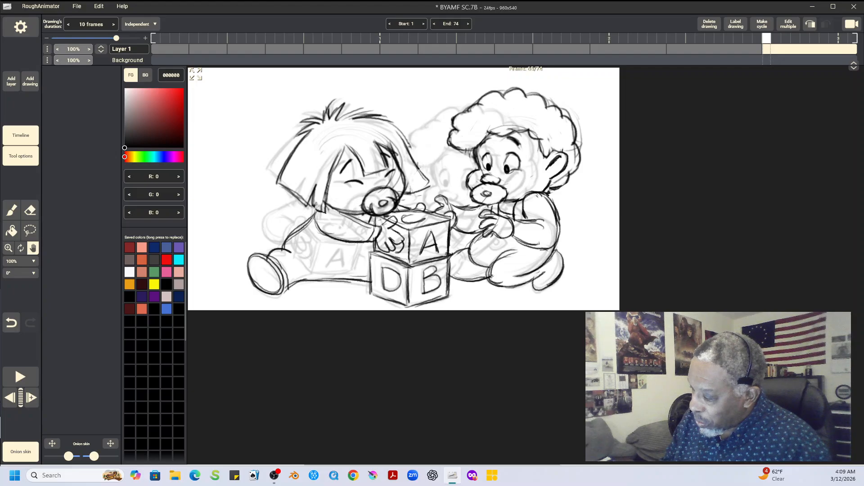
Step: Flip back and forth between the drawings at frames 41 and 47 to examine the curly-haired baby's move toward the block
key(Left)
key(Left)
key(Left)
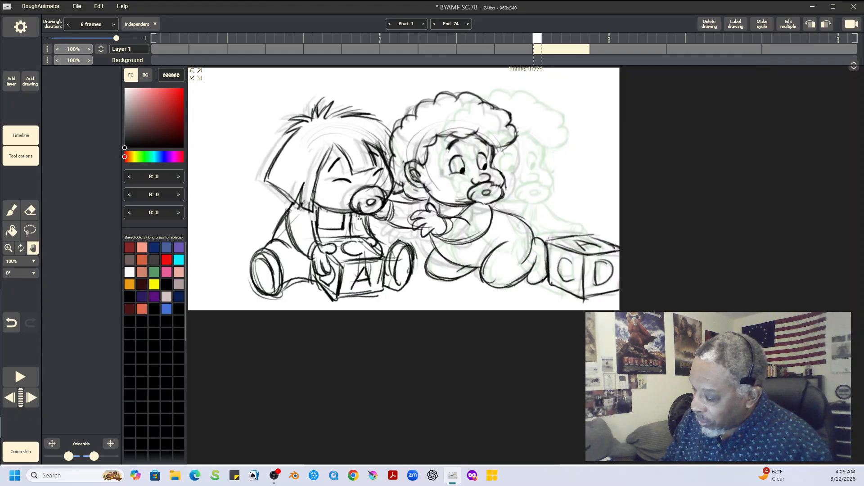
key(Left)
key(Right)
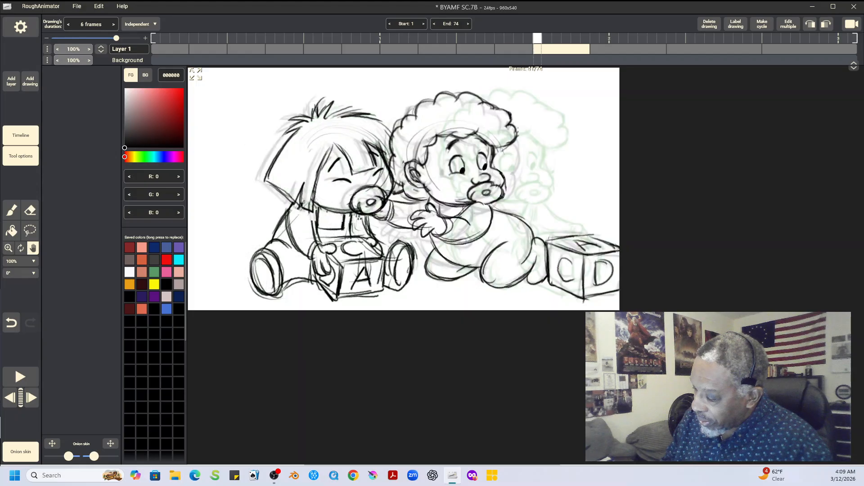
key(Right)
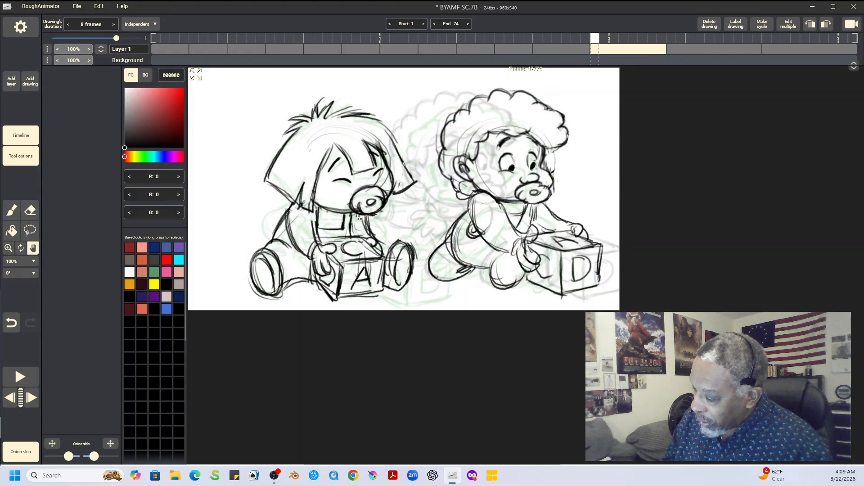
key(Left)
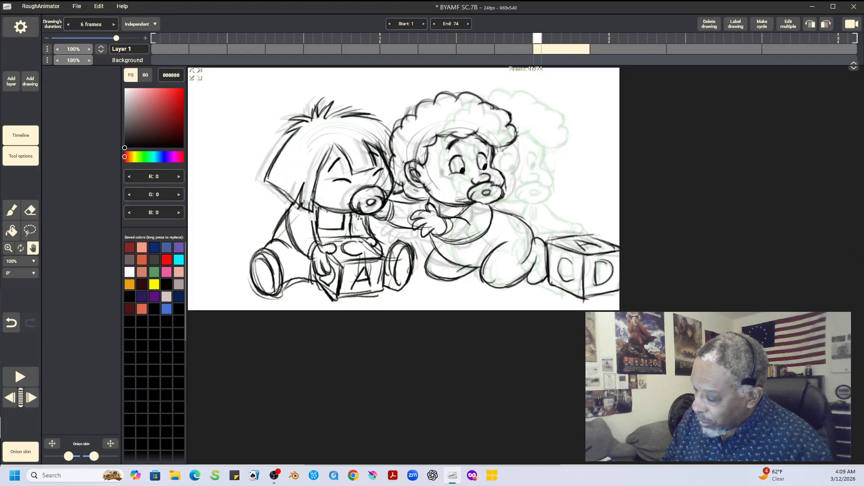
key(Right)
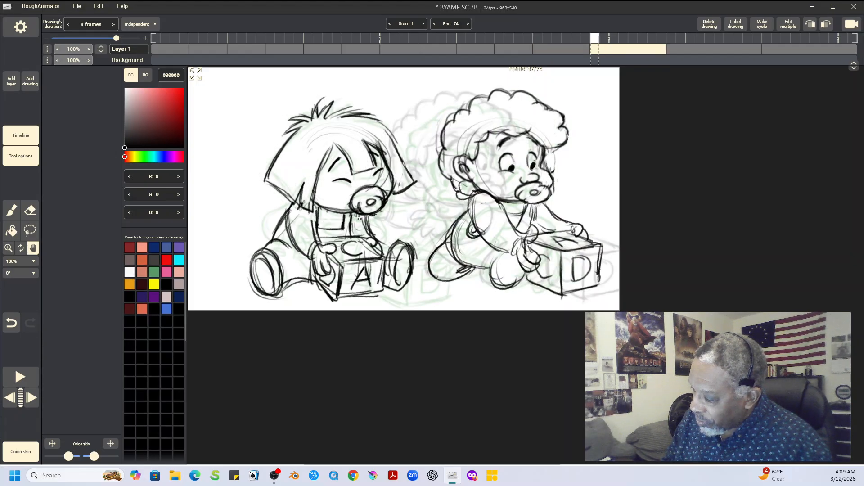
key(Left)
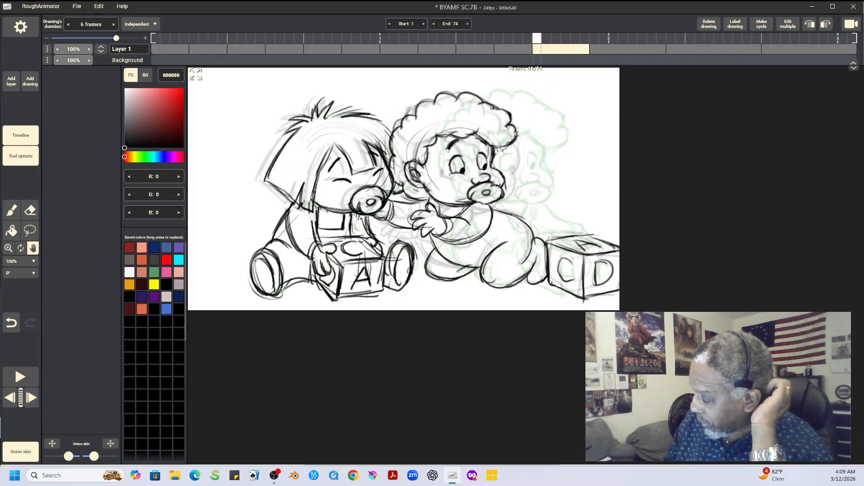
key(Right)
key(Left)
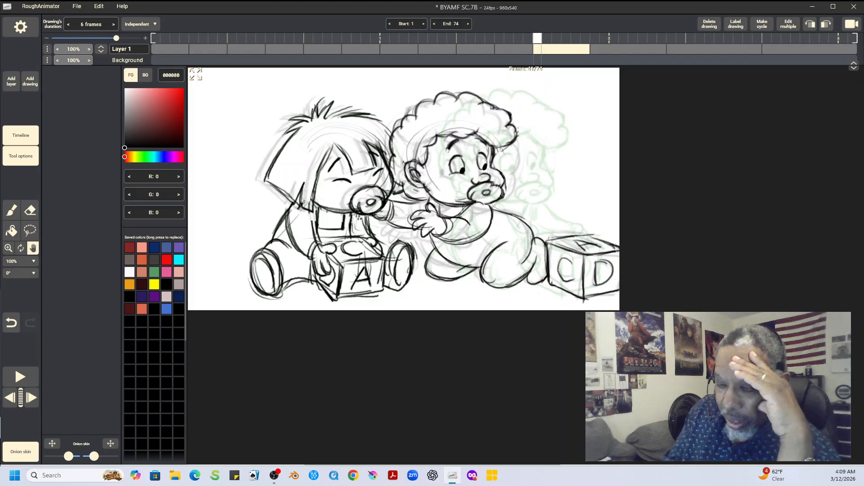
Step: Insert a blank 6-frame drawing after the one at frame 41 and return to the frame 41 drawing
click(30, 82)
click(50, 100)
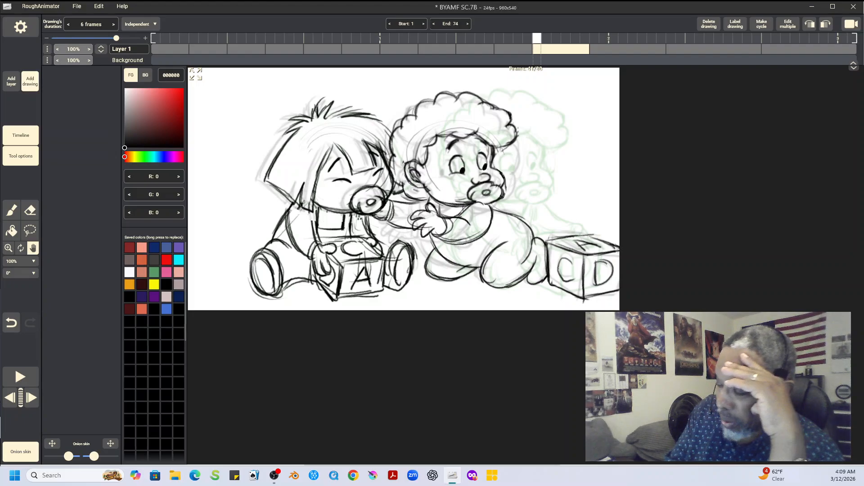
key(Left)
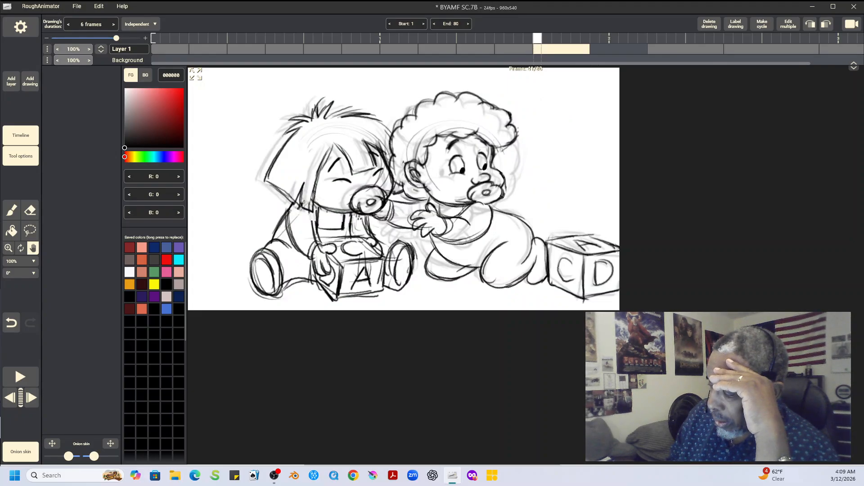
Step: Copy the curly-haired baby's head from frame 41 into the blank drawing, offset 54 px in X and -16 px in Y
click(30, 231)
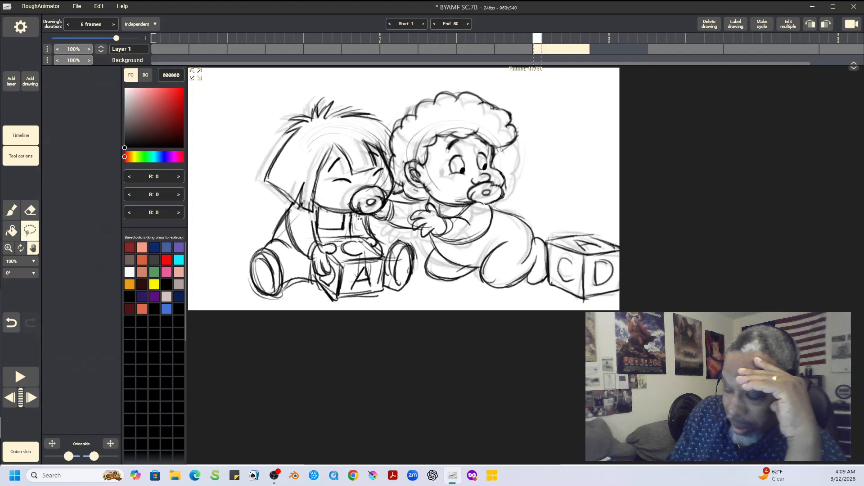
mouse_move(470, 81)
mouse_down()
mouse_move(416, 88)
mouse_move(388, 121)
mouse_move(390, 192)
mouse_move(403, 201)
mouse_move(477, 213)
mouse_move(527, 189)
mouse_move(468, 81)
mouse_up()
click(62, 136)
click(595, 49)
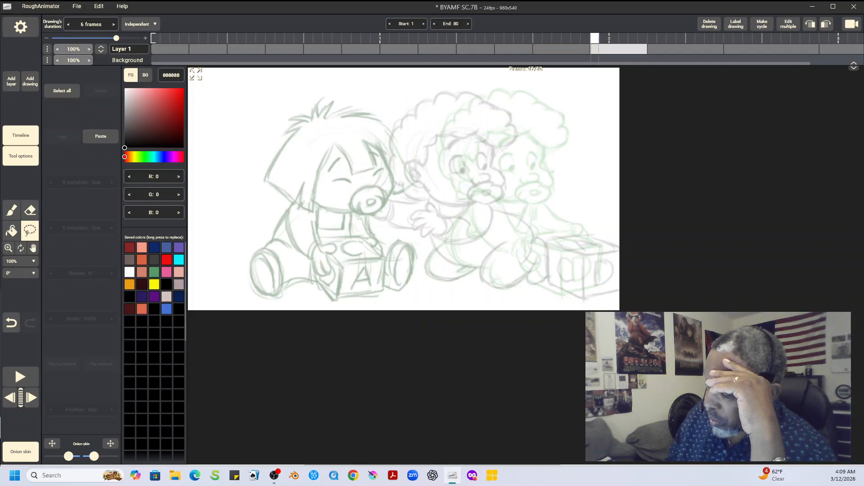
click(101, 136)
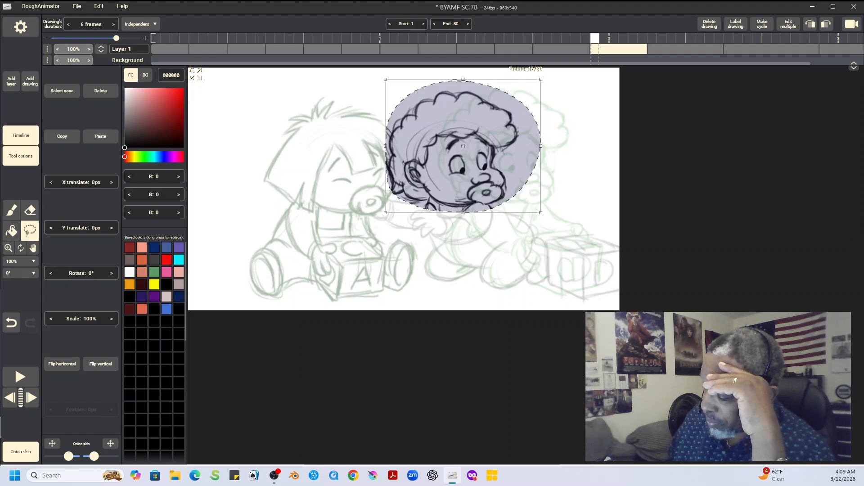
drag(463, 146, 488, 139)
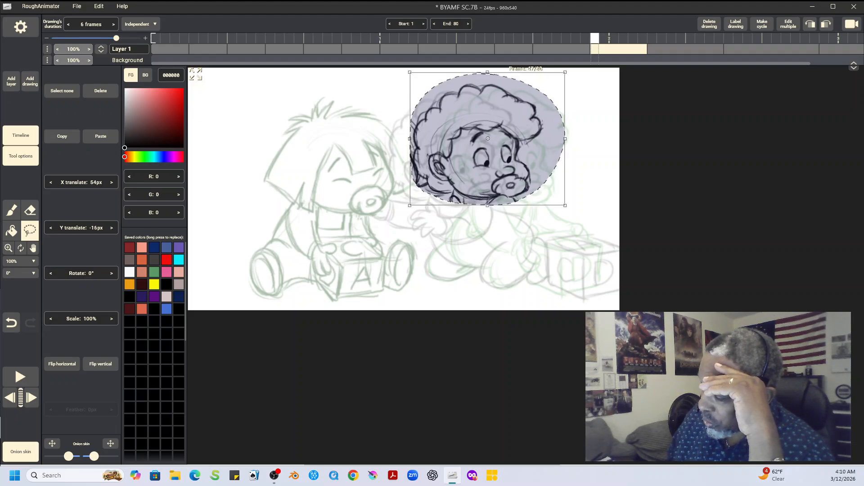
key(ctrl+d)
Step: Erase the stray lines around the pasted head and check its position against the neighbouring drawings
click(30, 211)
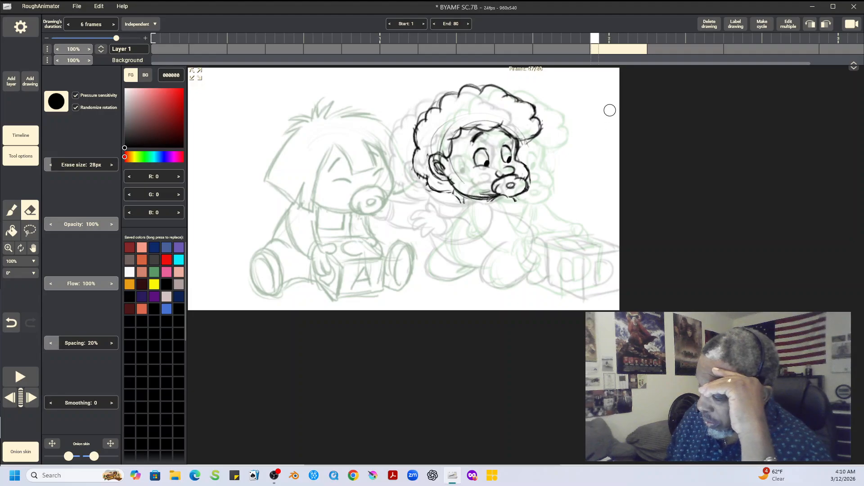
key(Left)
key(Right)
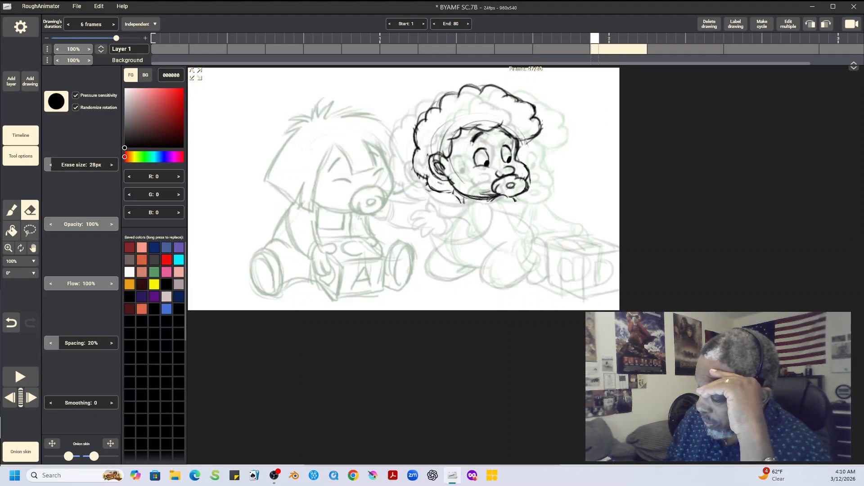
key(b)
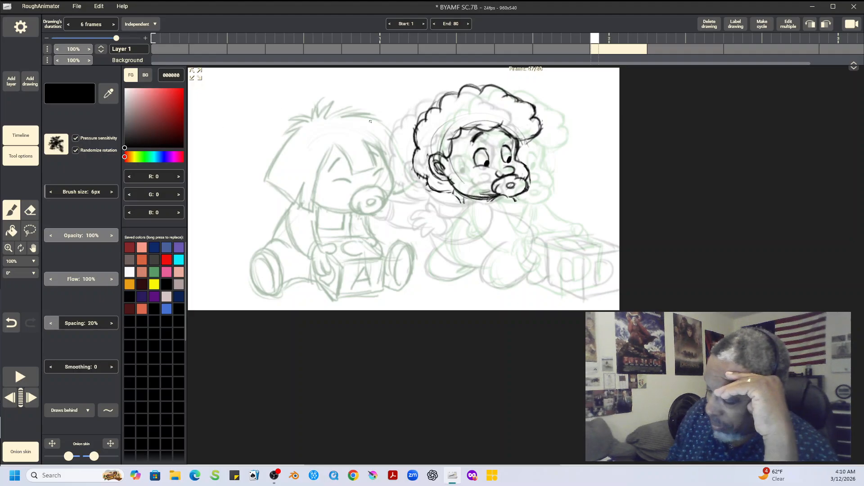
key(Left)
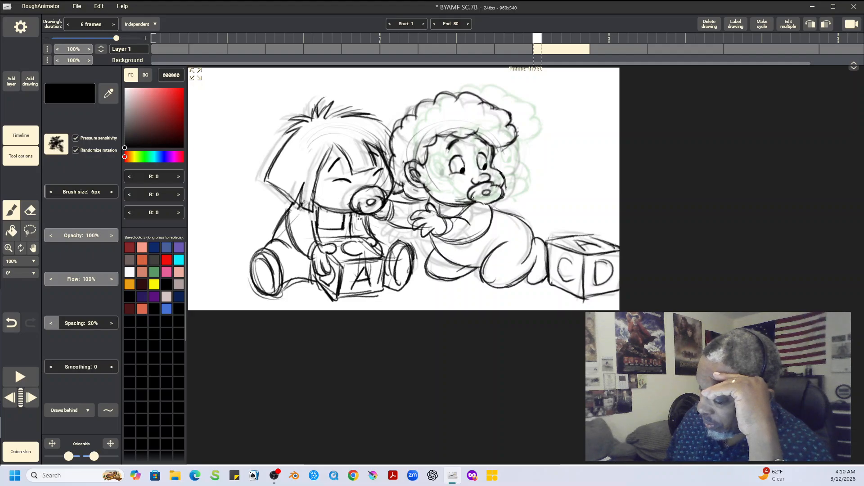
key(Right)
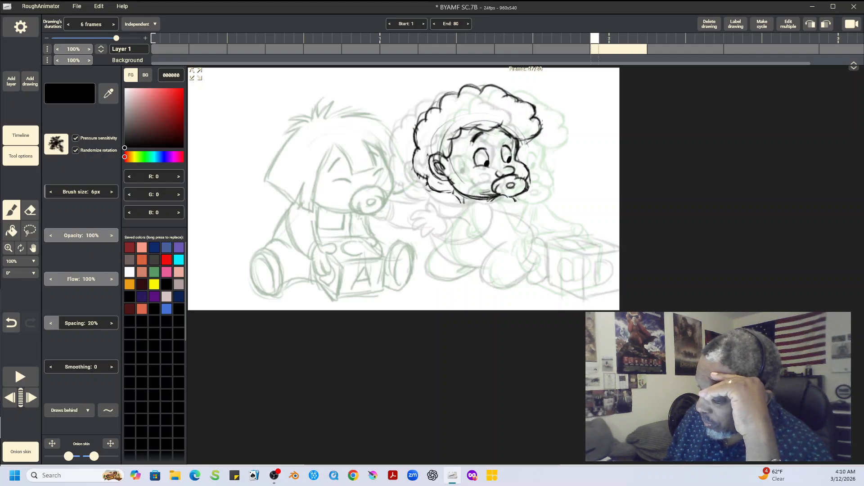
key(Right)
key(Left)
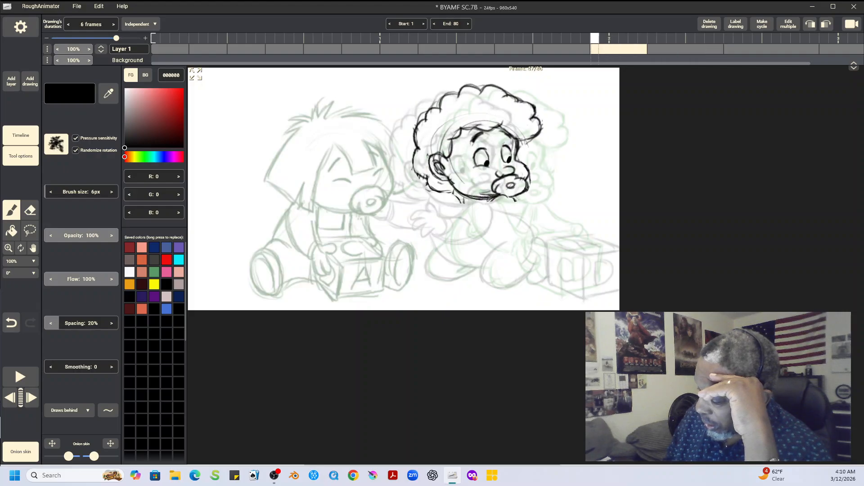
key(Left)
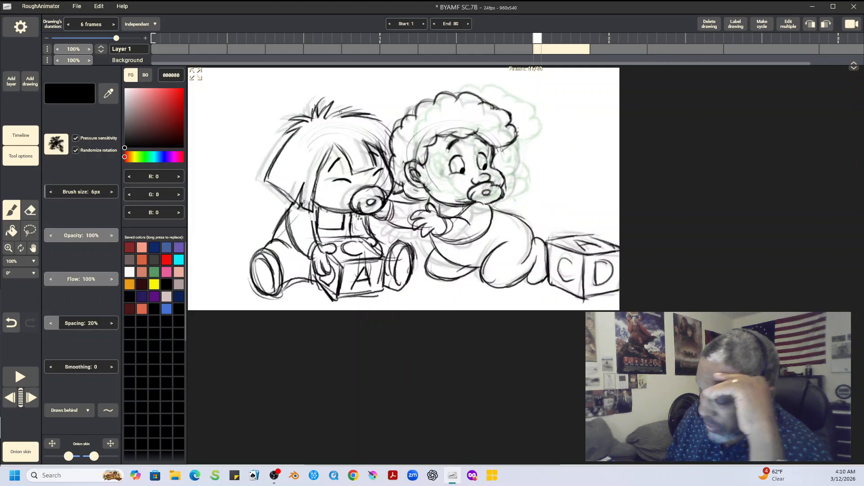
Step: Copy the curly-haired baby's arm and hand from frame 41 into the new drawing, offset 56 px in X and -19 px in Y
key(l)
mouse_move(476, 201)
mouse_down()
mouse_move(490, 202)
mouse_move(409, 216)
mouse_move(432, 243)
mouse_move(488, 205)
mouse_up()
mouse_move(441, 243)
mouse_down()
mouse_move(467, 251)
mouse_move(497, 202)
mouse_up()
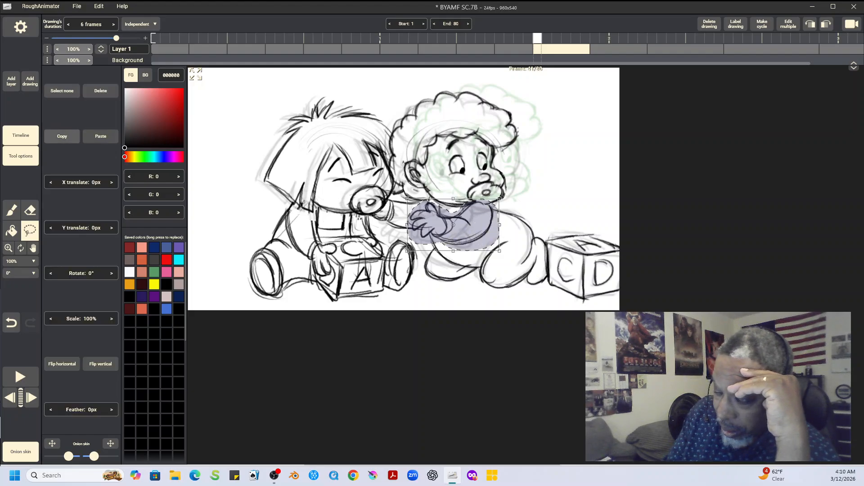
key(Right)
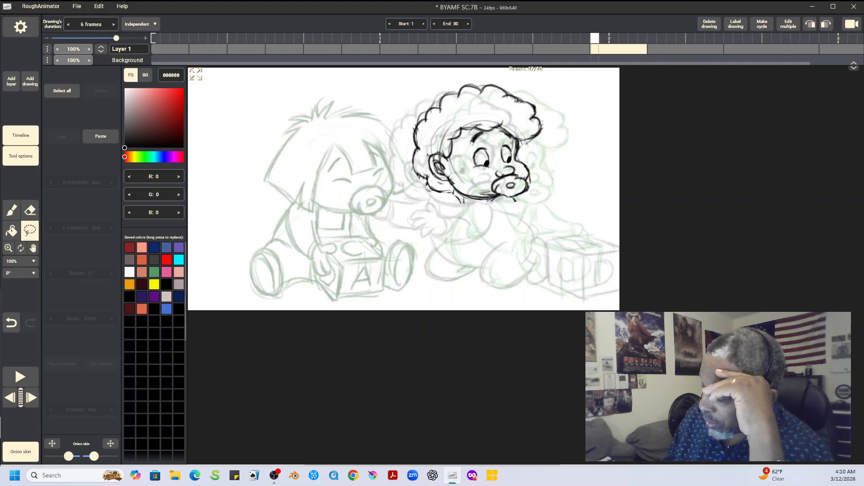
click(100, 137)
drag(463, 228, 486, 224)
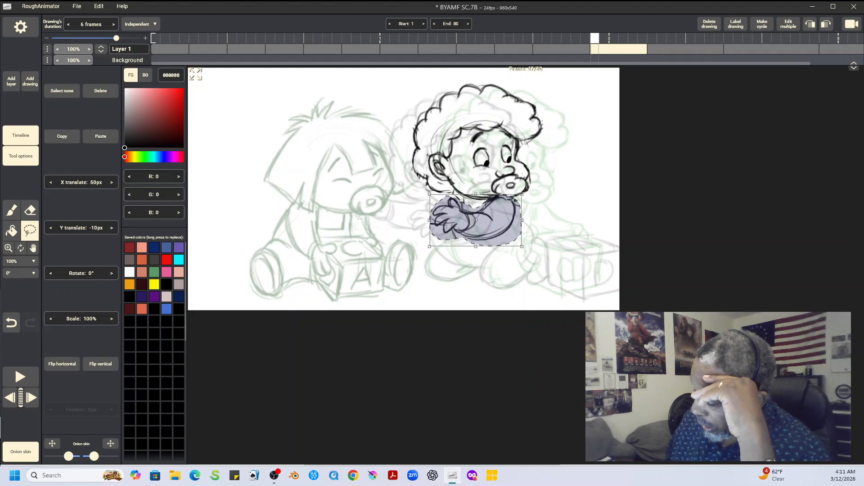
drag(486, 224, 488, 219)
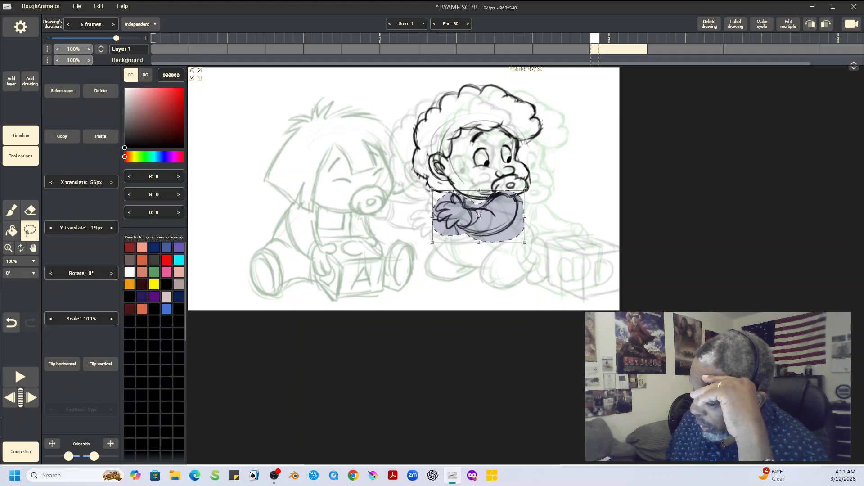
click(61, 91)
Step: Erase the overlapping lines on the pasted head and arm, and redraw the pupils and chin line with the 6 px brush
click(30, 210)
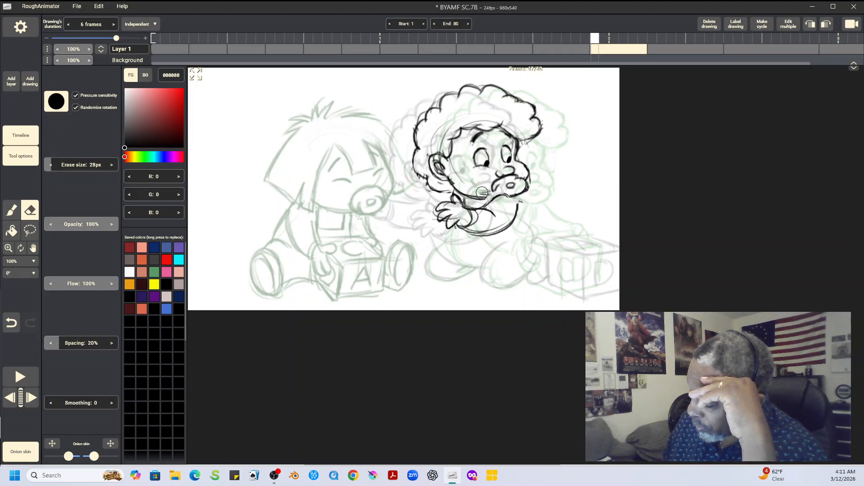
mouse_move(491, 156)
mouse_down()
mouse_move(486, 166)
mouse_move(509, 158)
mouse_move(486, 163)
mouse_up()
key(b)
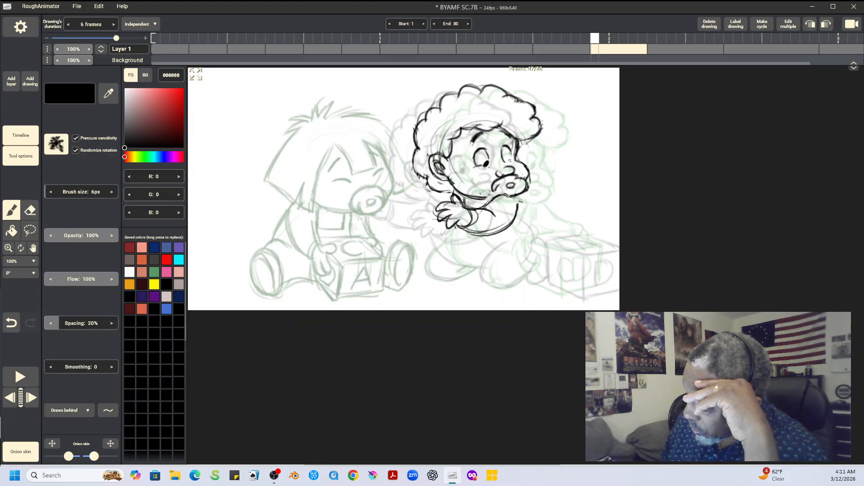
drag(509, 160, 511, 158)
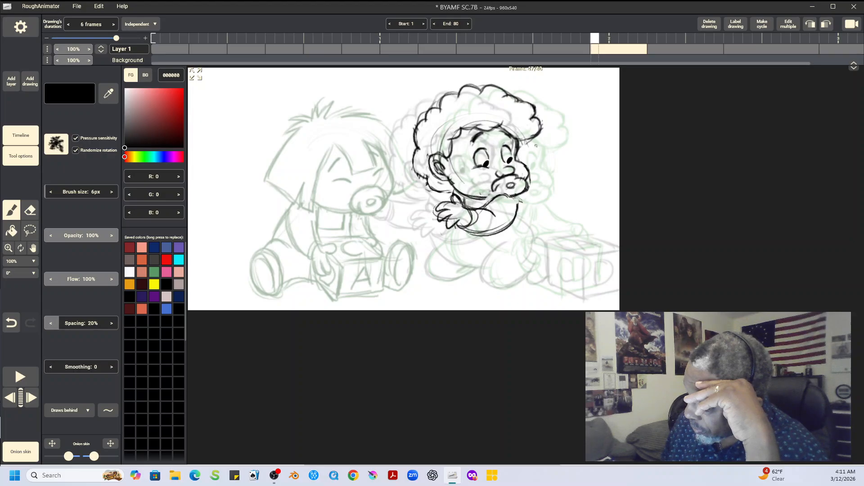
drag(495, 192, 496, 188)
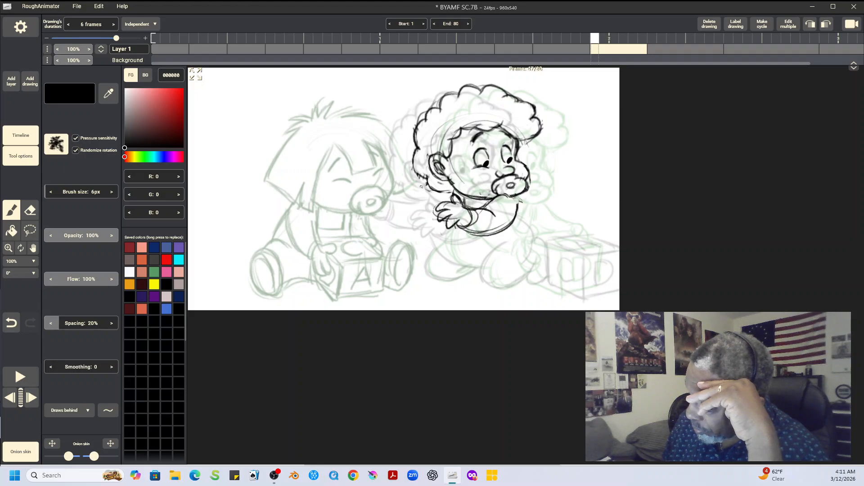
Step: Draw the curly-haired baby's second hand, back, belly and folded legs in the new drawing with the 6 px brush
mouse_move(411, 185)
mouse_down()
mouse_move(457, 183)
mouse_move(407, 199)
mouse_move(420, 215)
mouse_move(445, 193)
mouse_move(425, 197)
mouse_move(429, 206)
mouse_move(419, 186)
mouse_move(415, 216)
mouse_move(446, 192)
mouse_move(430, 192)
mouse_move(437, 201)
mouse_move(434, 192)
mouse_move(454, 192)
mouse_up()
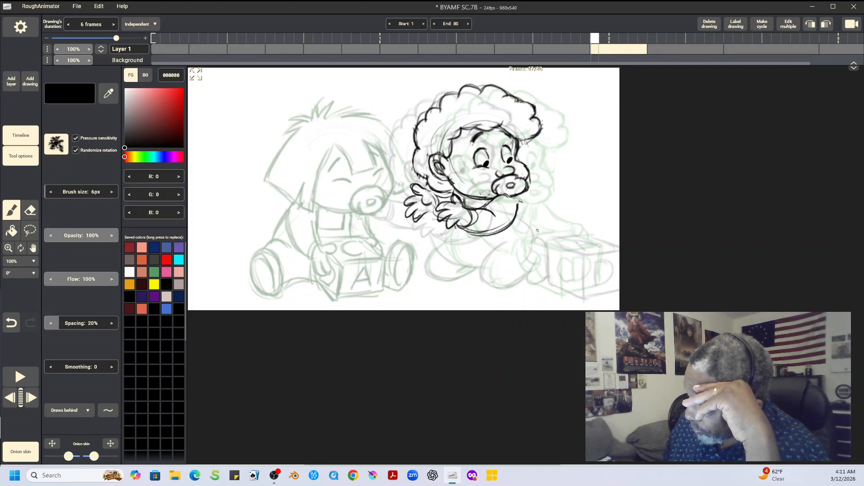
mouse_move(521, 199)
mouse_down()
mouse_move(514, 204)
mouse_move(534, 246)
mouse_move(524, 266)
mouse_up()
mouse_move(532, 234)
mouse_down()
mouse_move(522, 269)
mouse_move(489, 251)
mouse_move(492, 285)
mouse_up()
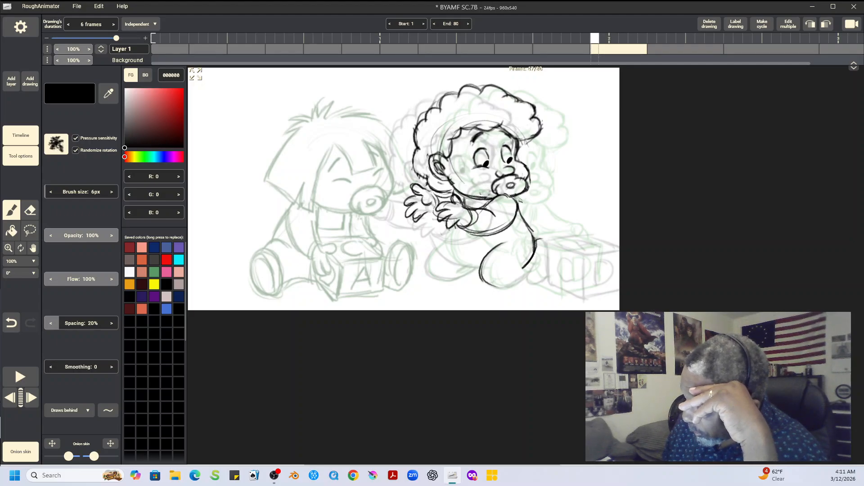
mouse_move(445, 223)
mouse_down()
mouse_move(444, 256)
mouse_move(455, 258)
mouse_move(445, 246)
mouse_move(478, 273)
mouse_up()
mouse_move(439, 246)
mouse_down()
mouse_move(438, 277)
mouse_move(429, 267)
mouse_move(441, 280)
mouse_move(433, 276)
mouse_move(465, 268)
mouse_up()
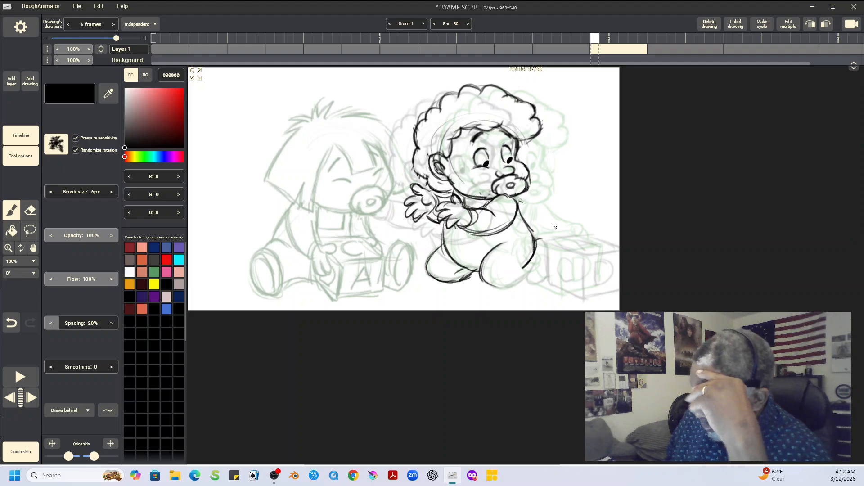
Step: Copy the curly-haired baby's rear foot and the C-D block from frame 41 in place into the new drawing, and redraw the near leg's lower outline
key(Left)
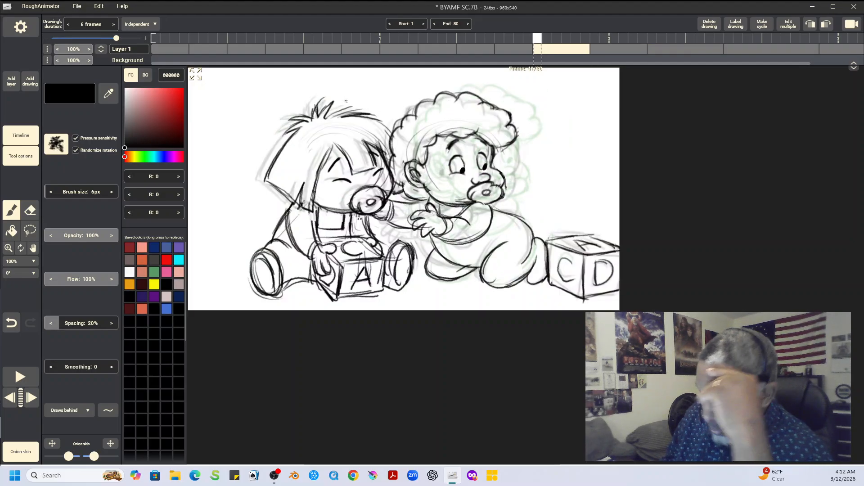
click(30, 231)
mouse_move(610, 220)
mouse_down()
mouse_move(532, 232)
mouse_move(514, 288)
mouse_move(572, 306)
mouse_move(640, 254)
mouse_move(605, 221)
mouse_up()
click(62, 136)
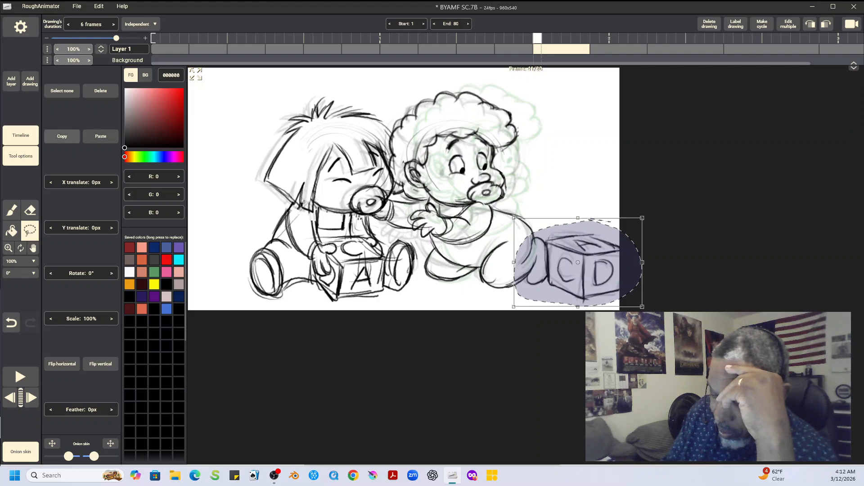
key(Right)
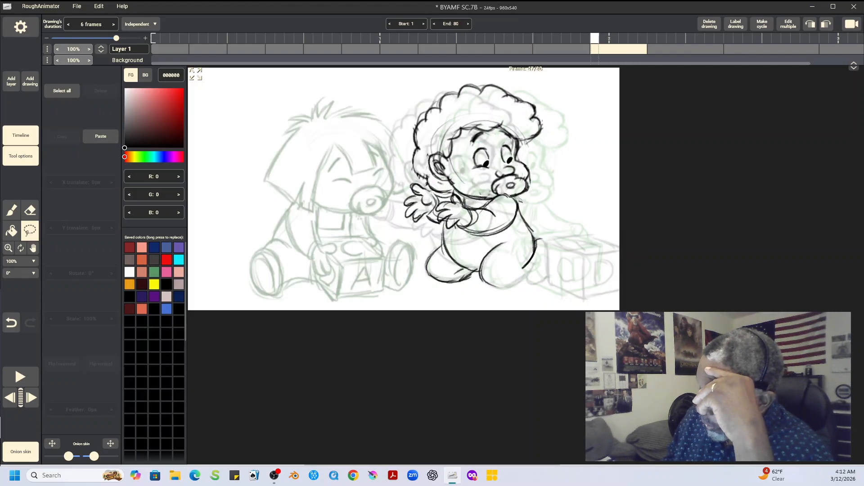
click(100, 136)
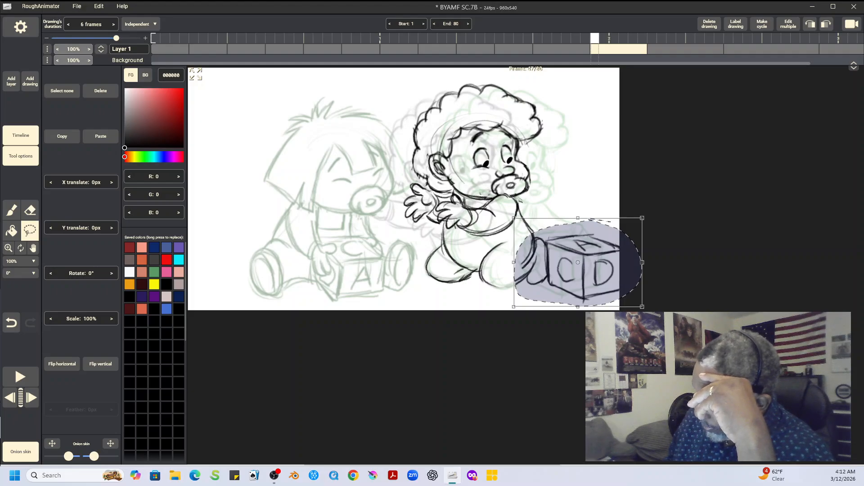
key(Escape)
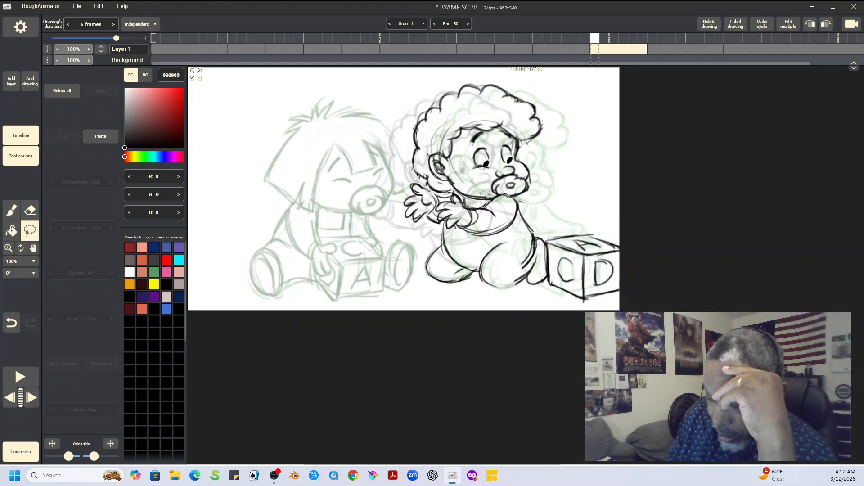
key(b)
drag(485, 282, 525, 277)
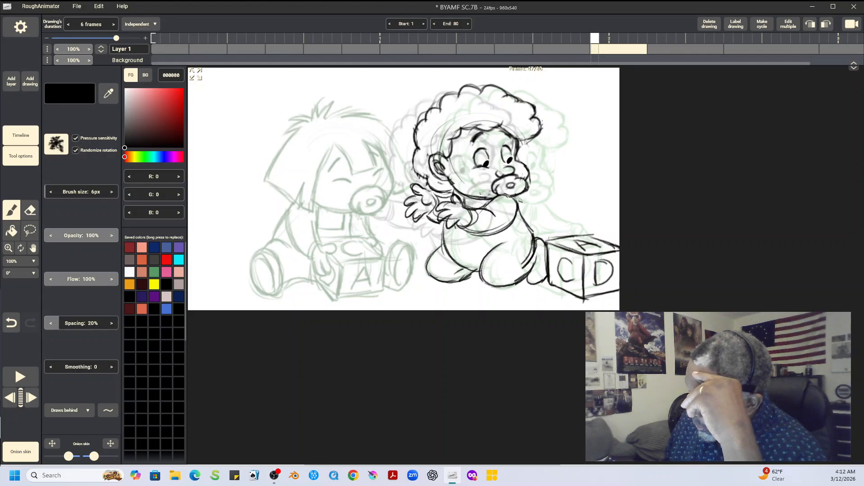
Step: Flip repeatedly between the new drawing and its previous and following drawings to check the curly-haired baby's movement
key(Left)
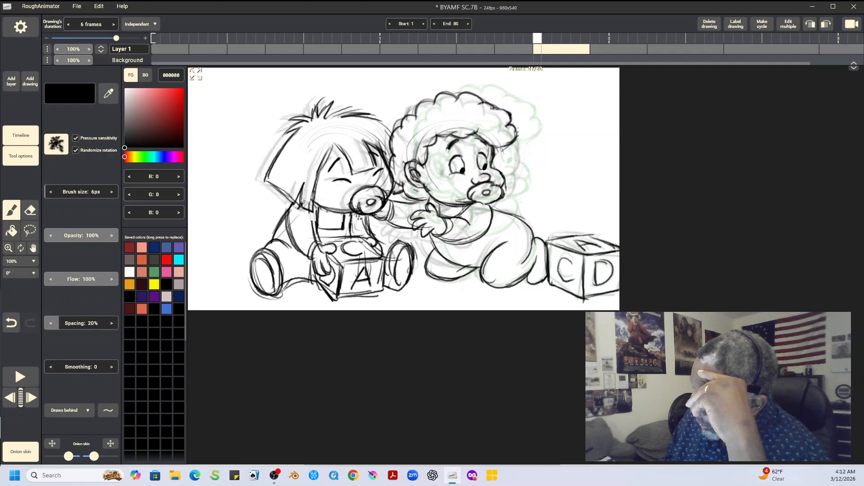
key(Right)
key(Right)
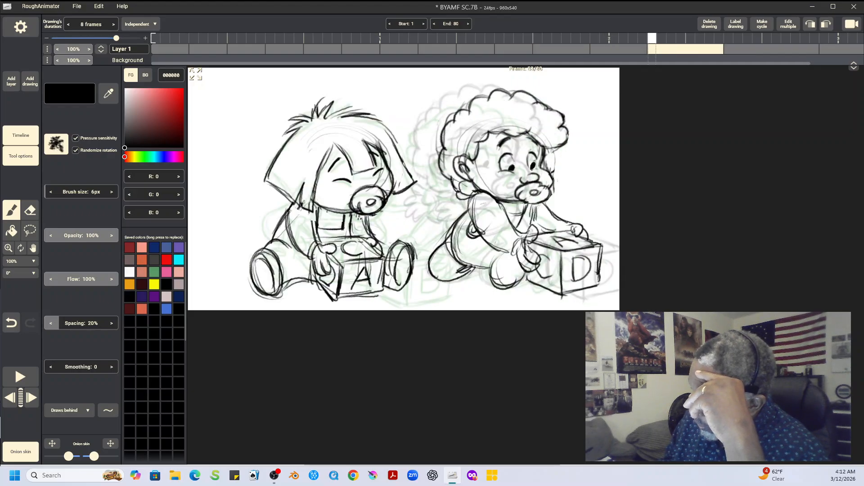
key(Left)
key(Left)
key(Right)
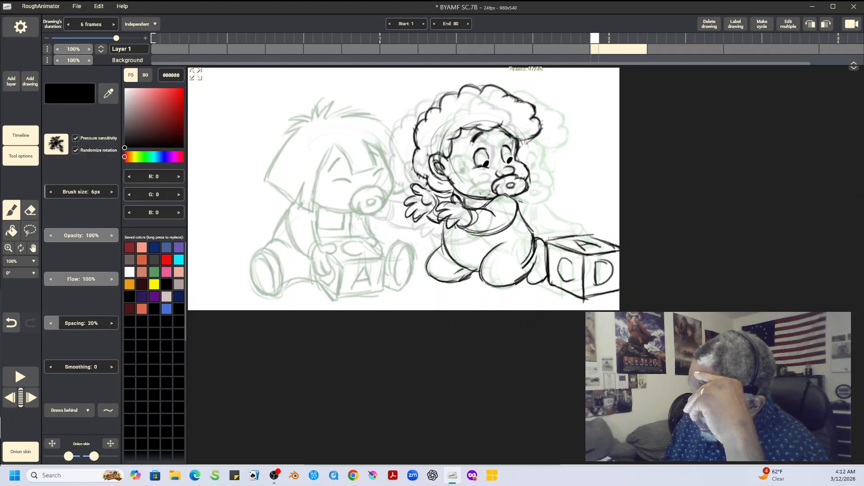
key(Right)
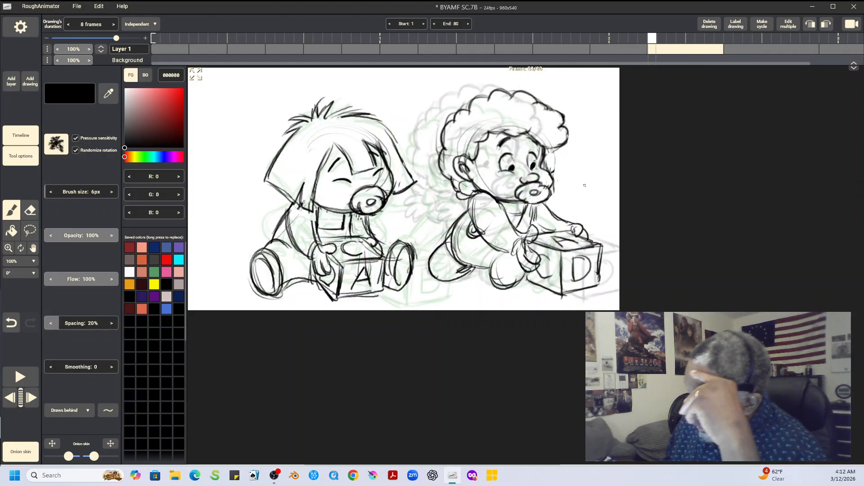
key(Left)
key(Left)
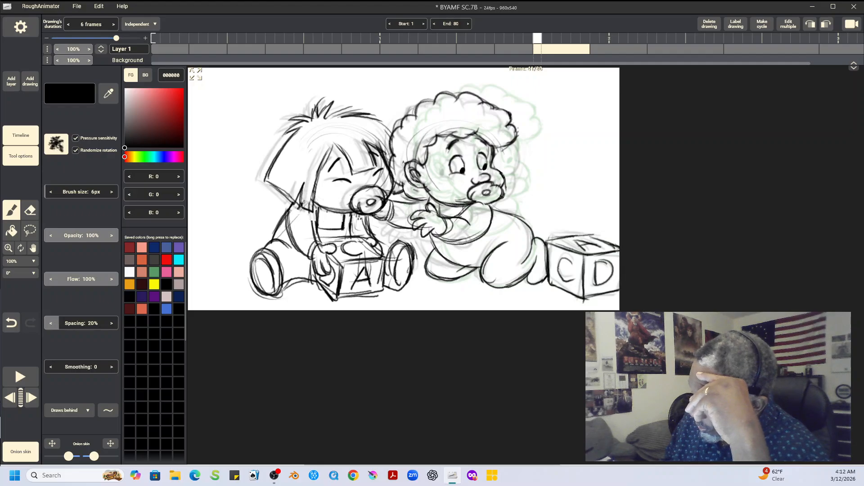
key(Right)
key(Right)
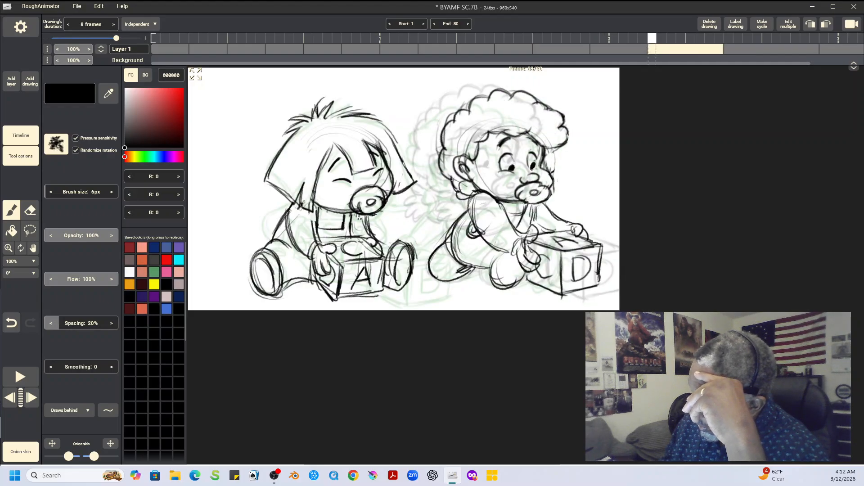
key(Left)
key(Left)
key(Right)
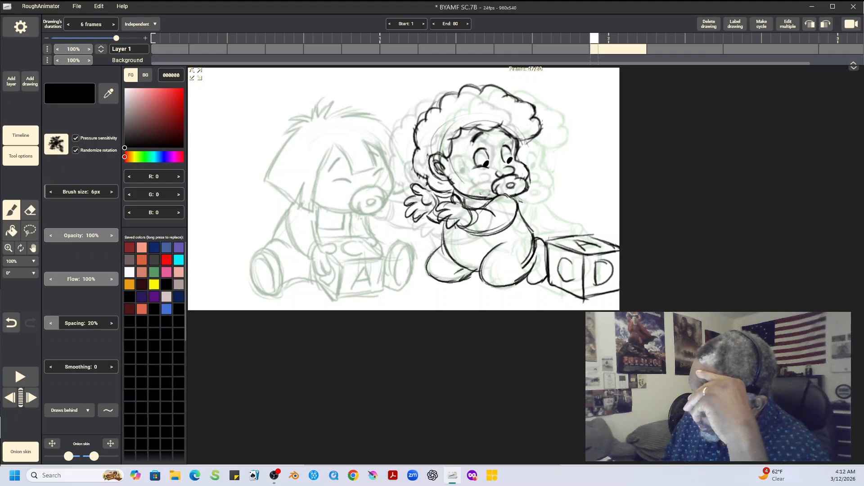
key(Right)
key(Left)
key(Left)
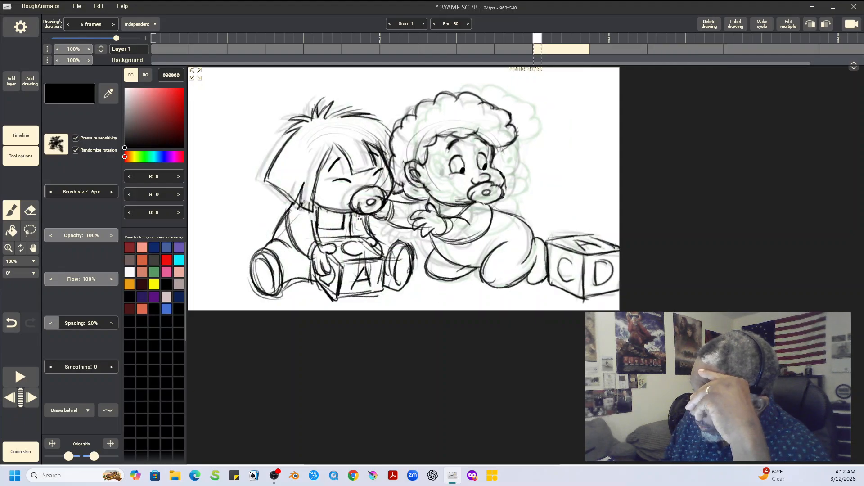
key(Right)
key(Right)
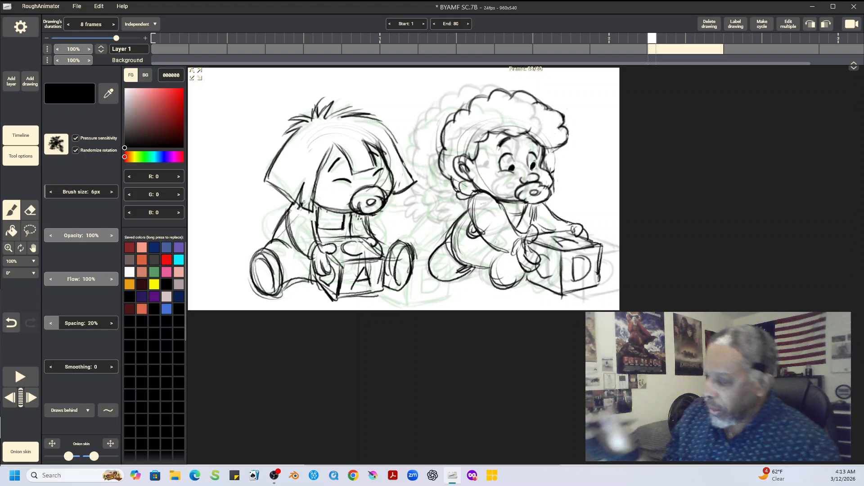
key(Left)
key(Left)
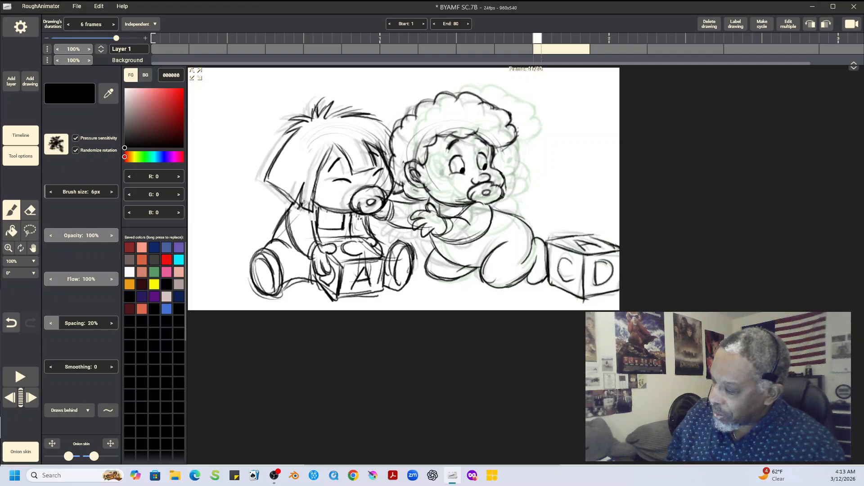
key(Right)
key(Right)
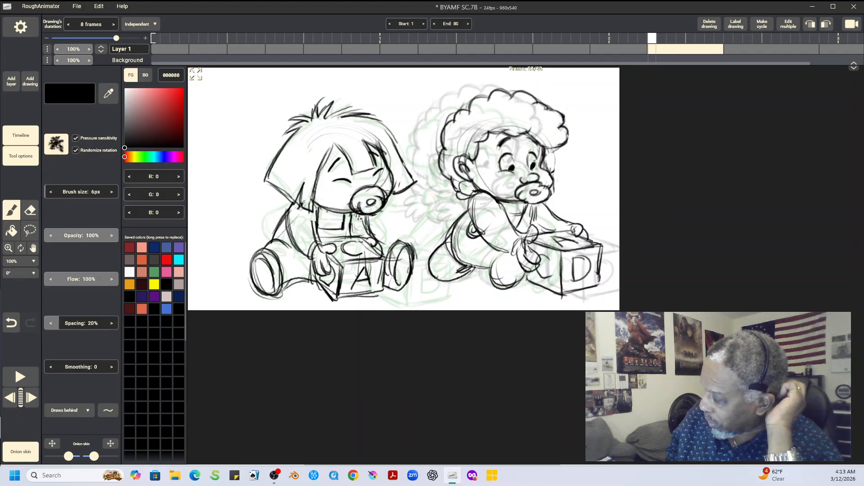
key(Left)
key(Left)
key(Right)
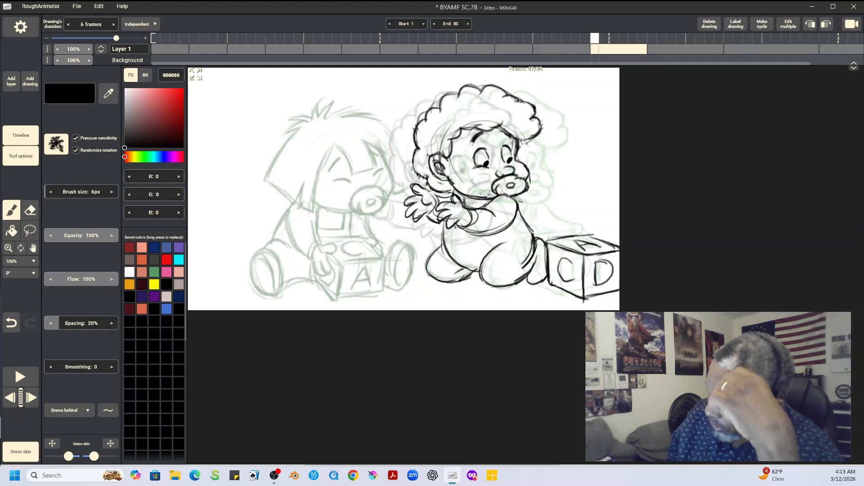
key(Right)
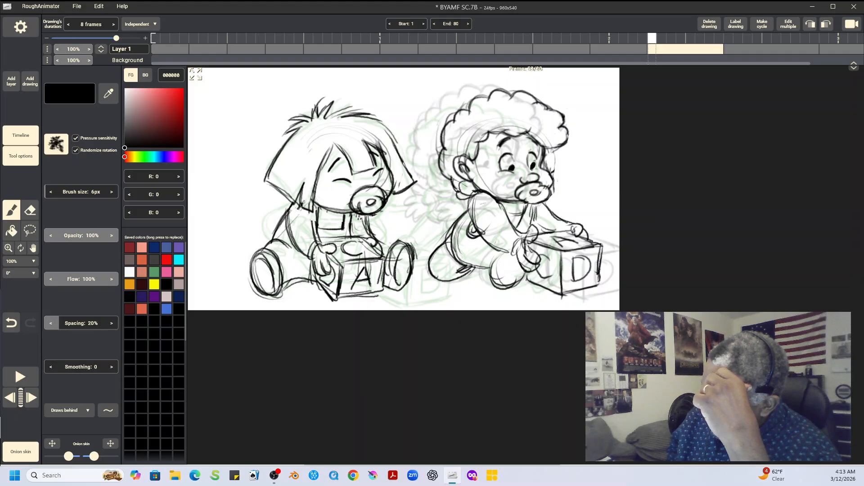
key(Left)
key(Left)
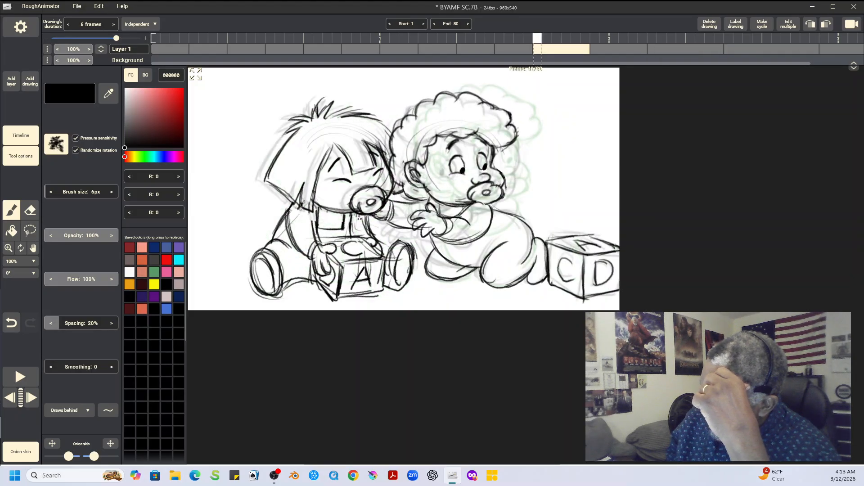
key(Right)
key(Right)
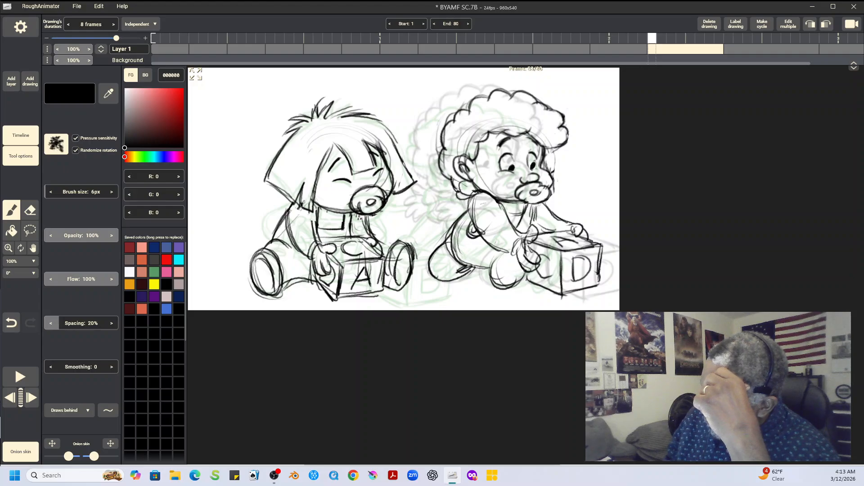
key(Left)
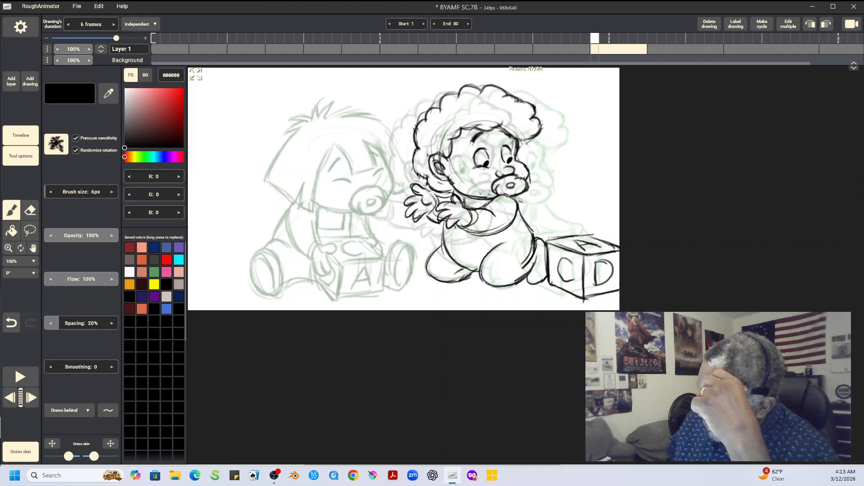
key(Right)
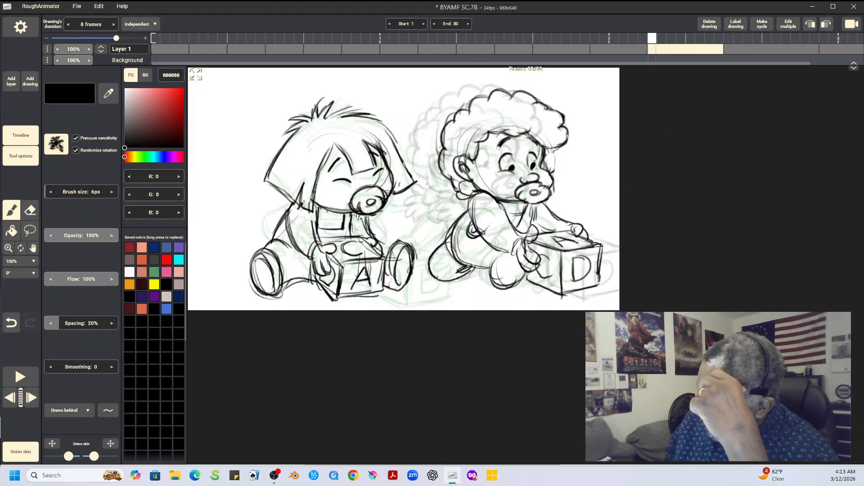
key(Left)
key(Left)
key(Right)
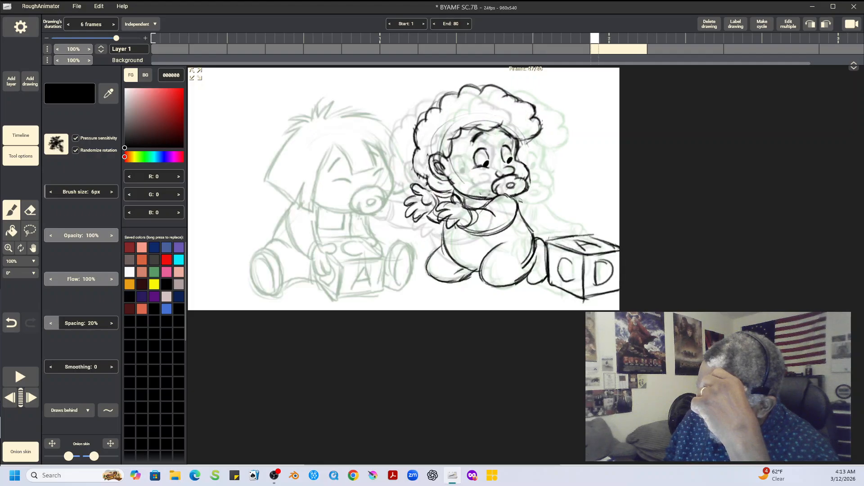
key(Right)
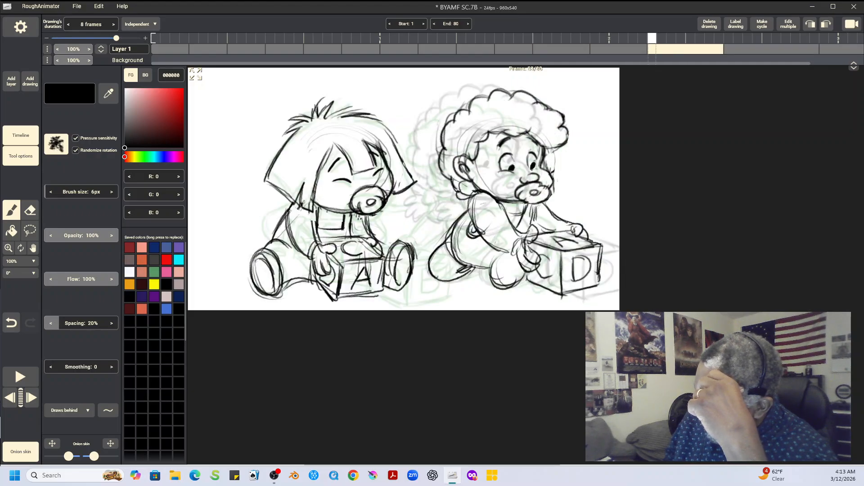
key(Left)
key(Left)
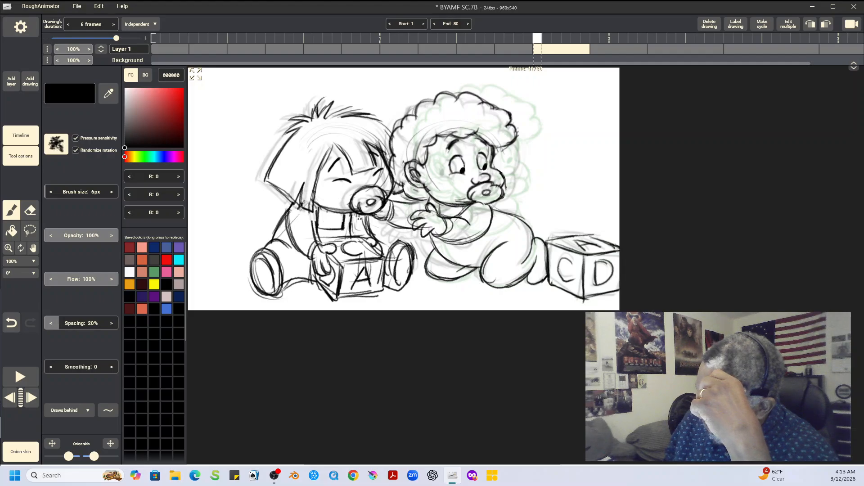
key(Right)
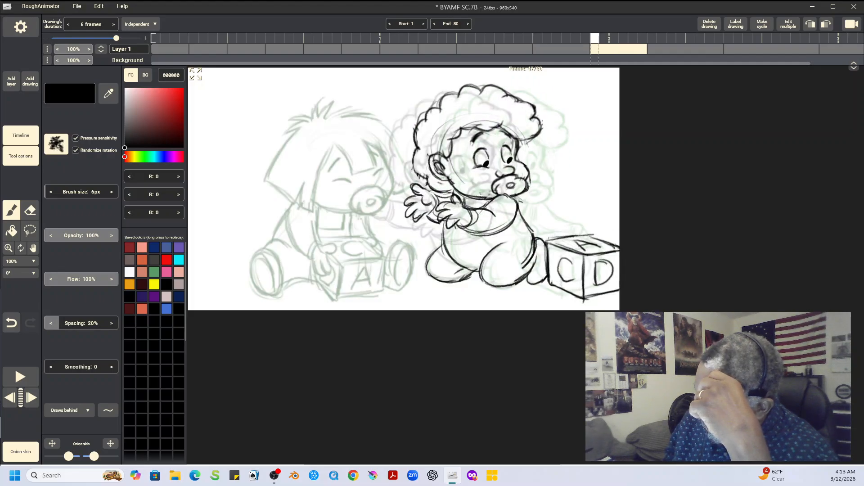
key(Right)
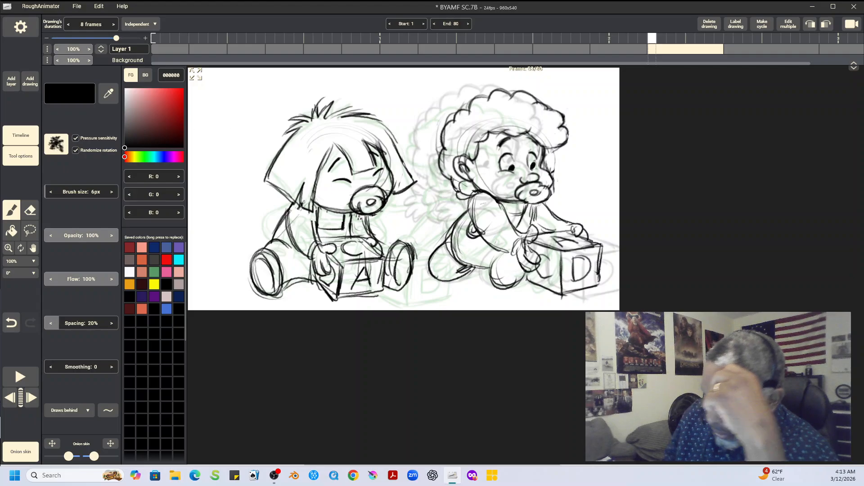
Step: Copy the straight-haired baby with its block from the following drawing in place into the new drawing, and save the project
key(l)
mouse_move(327, 87)
mouse_down()
mouse_move(244, 153)
mouse_move(232, 244)
mouse_move(240, 291)
mouse_move(284, 311)
mouse_move(364, 317)
mouse_move(402, 308)
mouse_move(421, 258)
mouse_move(425, 192)
mouse_move(415, 129)
mouse_move(364, 87)
mouse_move(330, 85)
mouse_up()
click(62, 136)
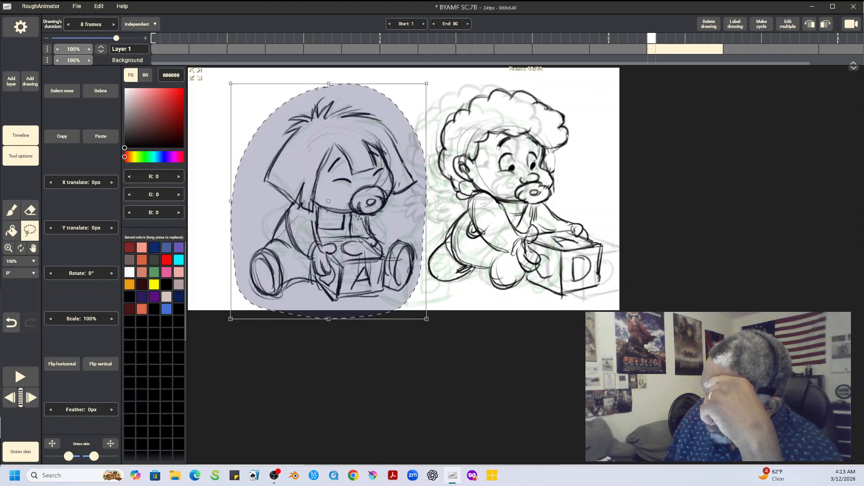
key(Left)
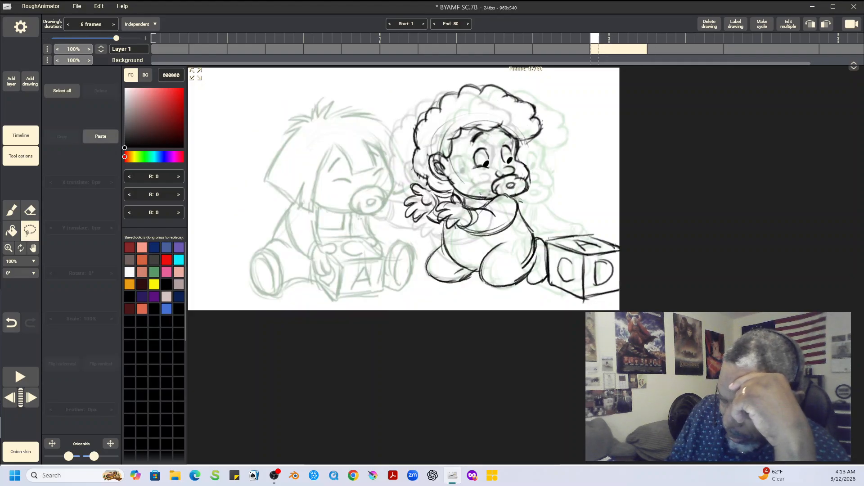
click(100, 136)
click(63, 91)
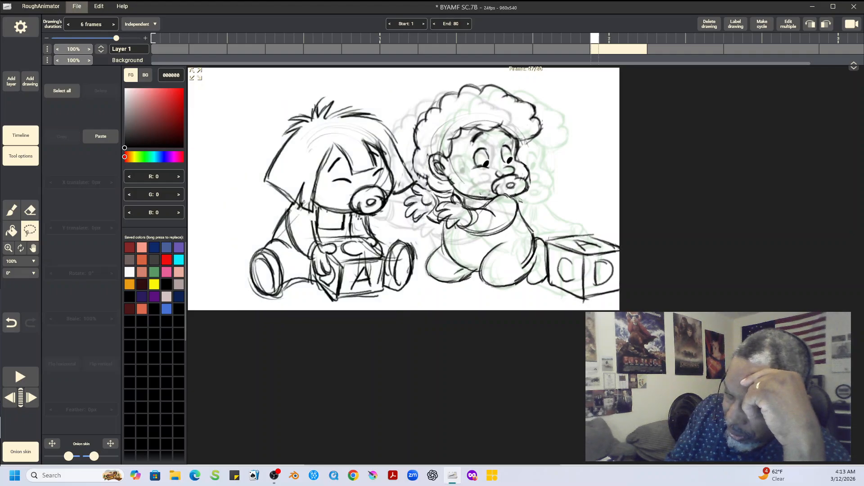
click(77, 6)
click(79, 85)
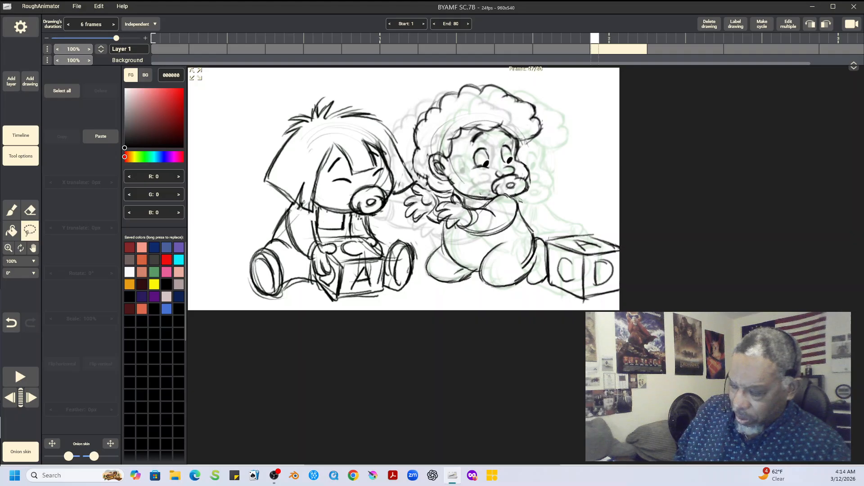
Step: Play back the animation and flip repeatedly between the drawings at frames 47 and 53 to examine the curly-haired baby's movement
key(space)
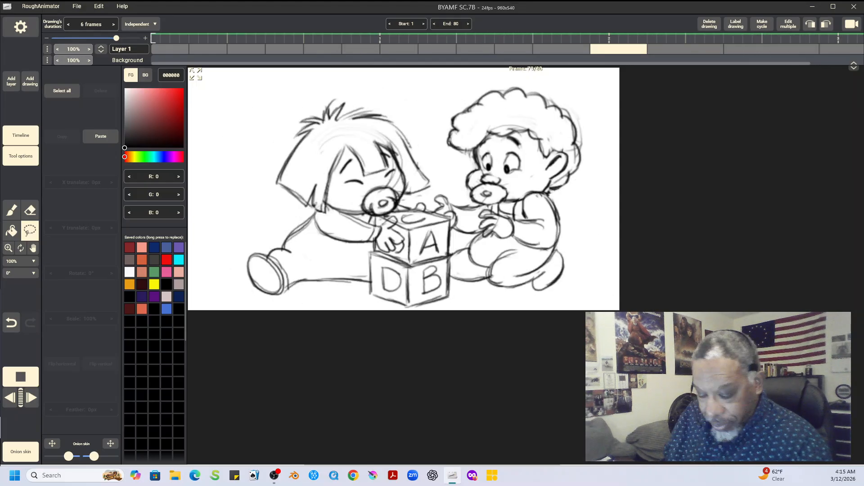
key(space)
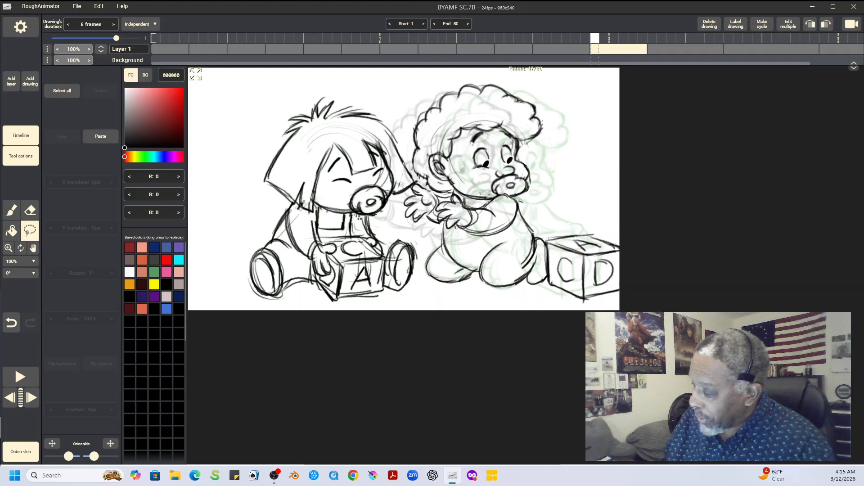
key(Right)
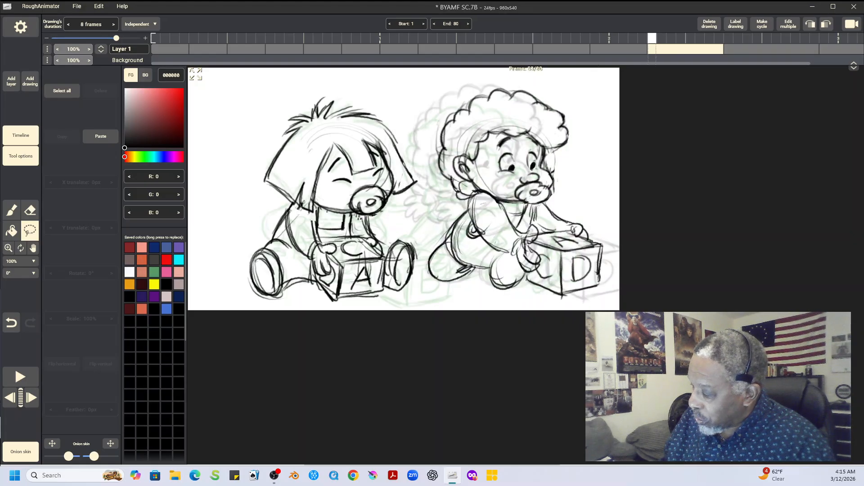
key(Right)
key(Left)
key(Left)
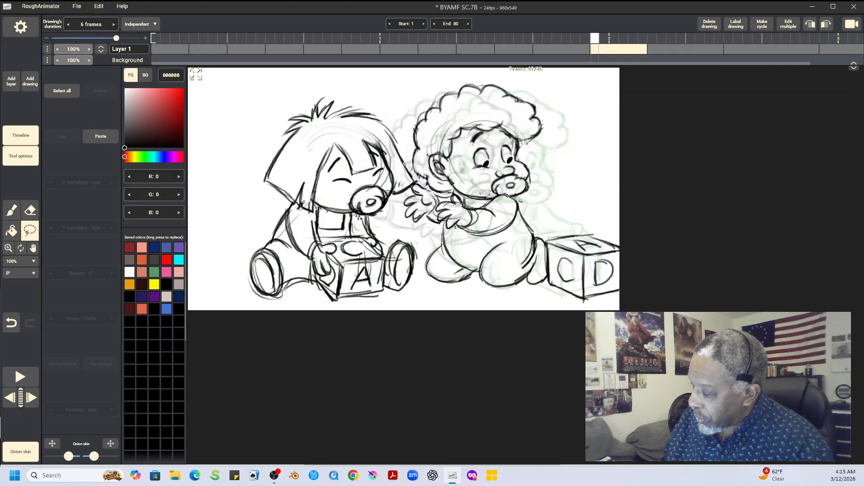
key(Right)
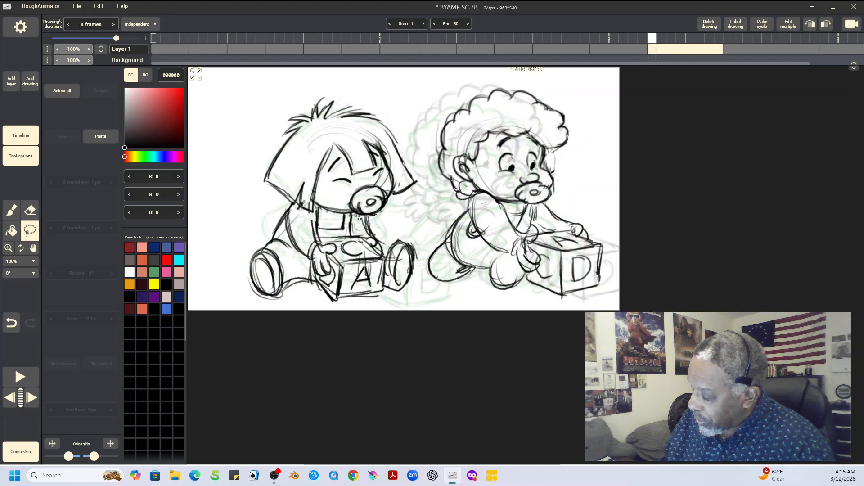
key(Right)
key(Left)
key(Left)
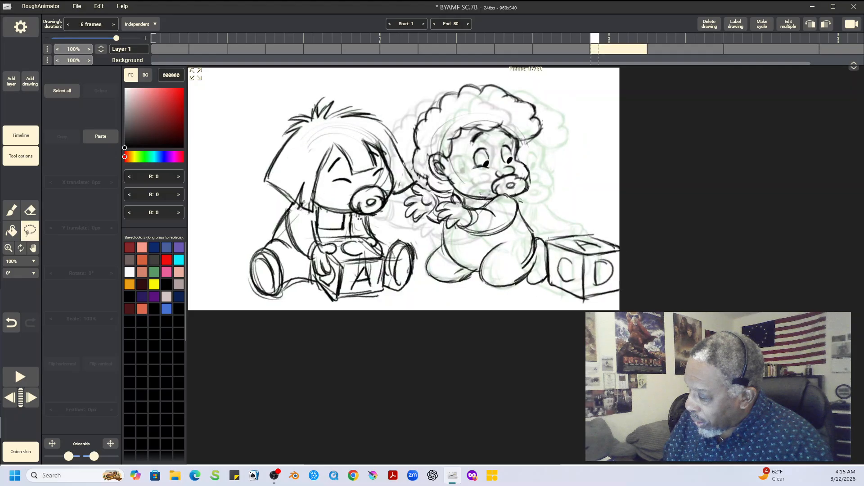
key(Right)
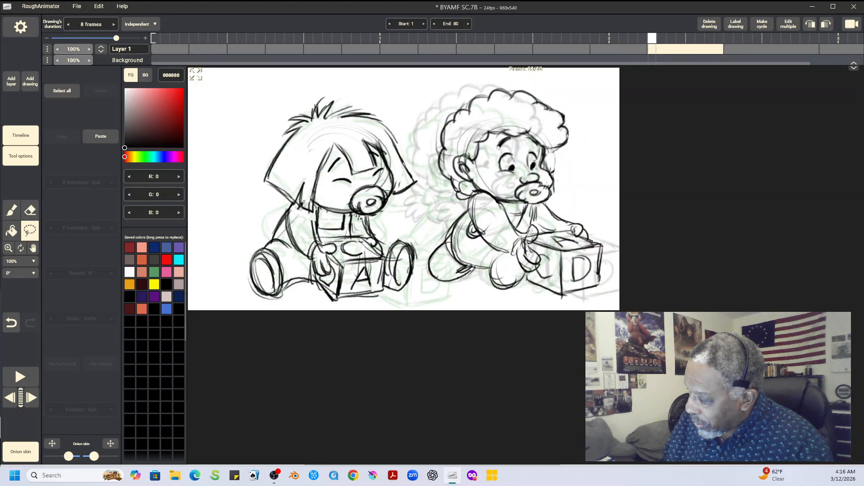
key(Left)
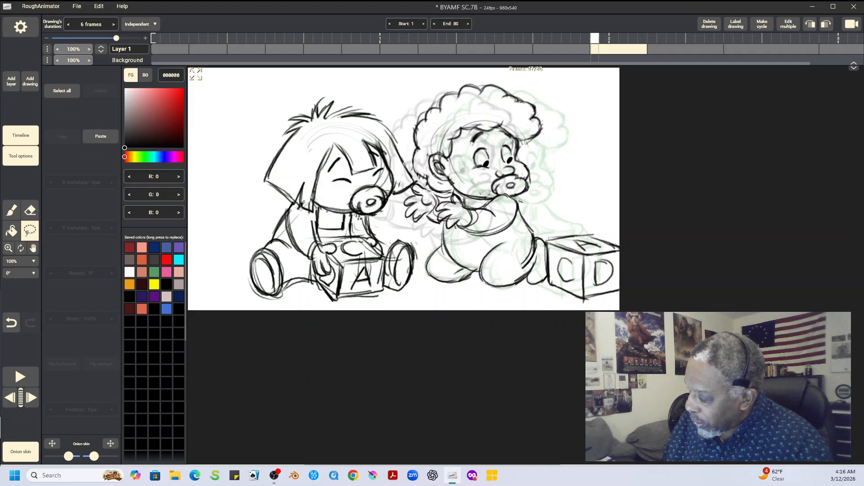
key(Right)
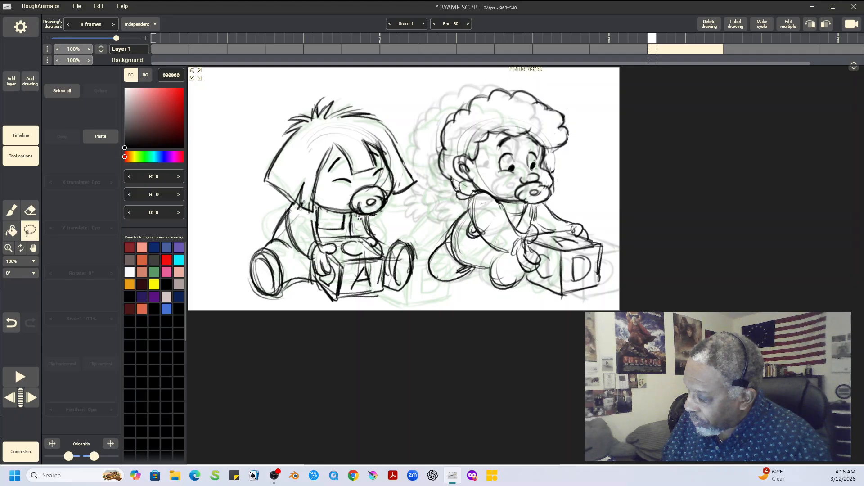
key(Left)
key(Right)
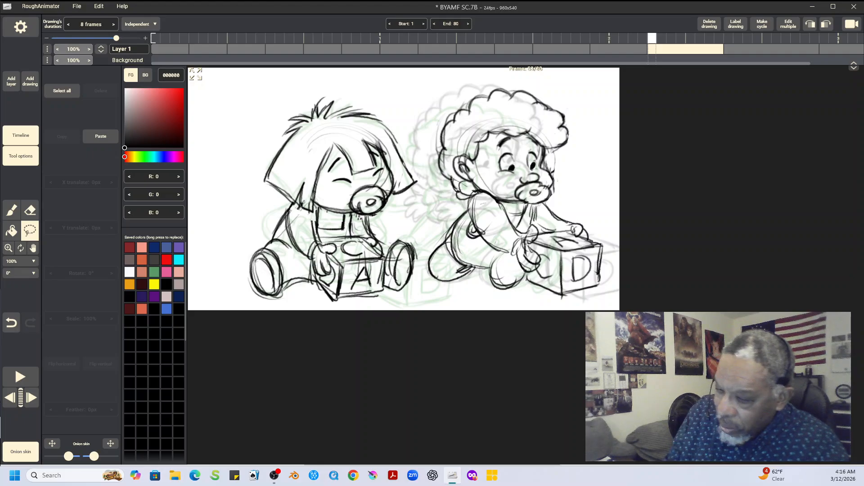
Step: Duplicate the frame 53 drawing after itself, and flip through the neighbouring drawings to compare the original with its copy
click(30, 81)
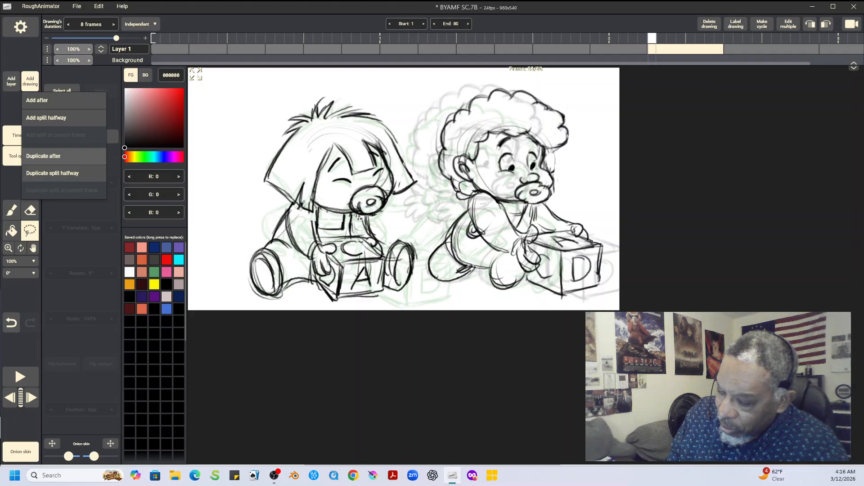
click(49, 156)
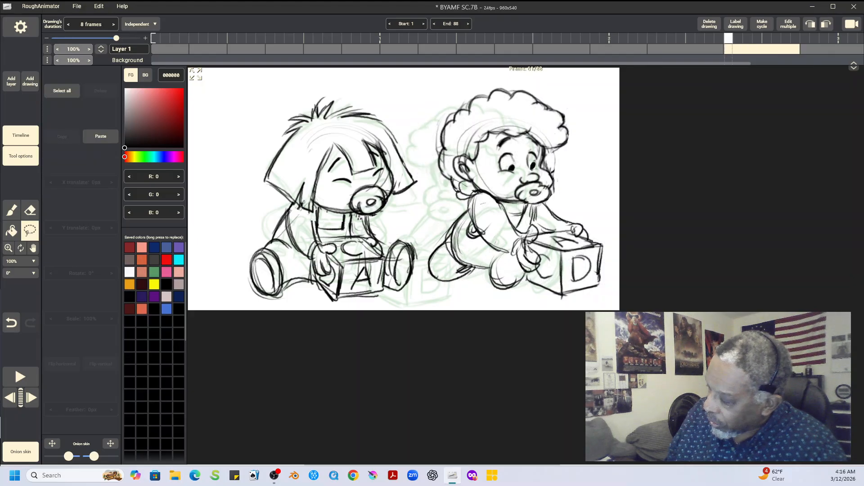
key(Left)
key(Left)
key(Right)
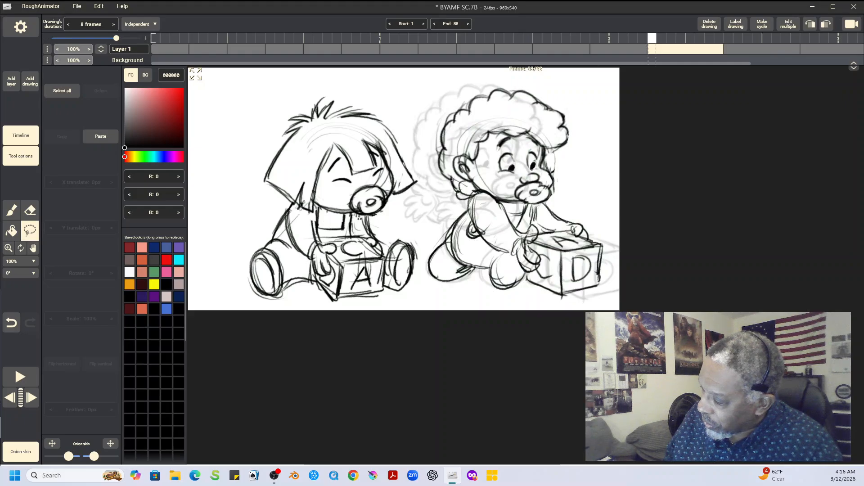
key(Right)
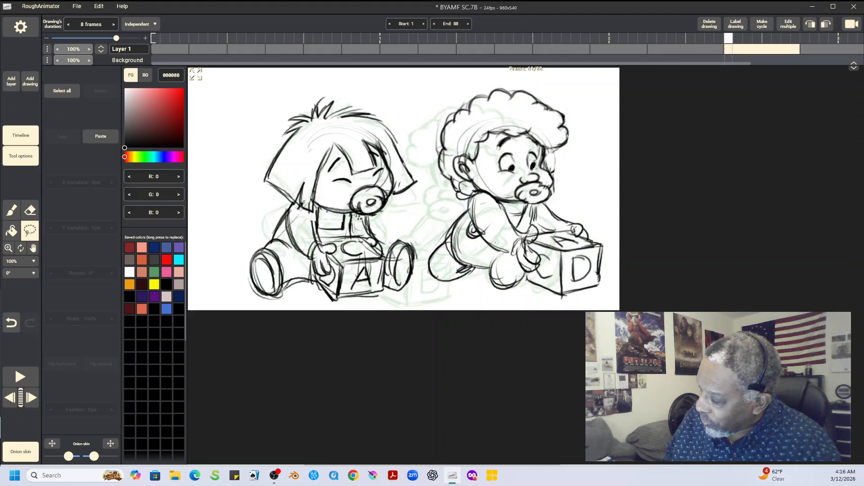
key(Left)
key(Left)
key(Right)
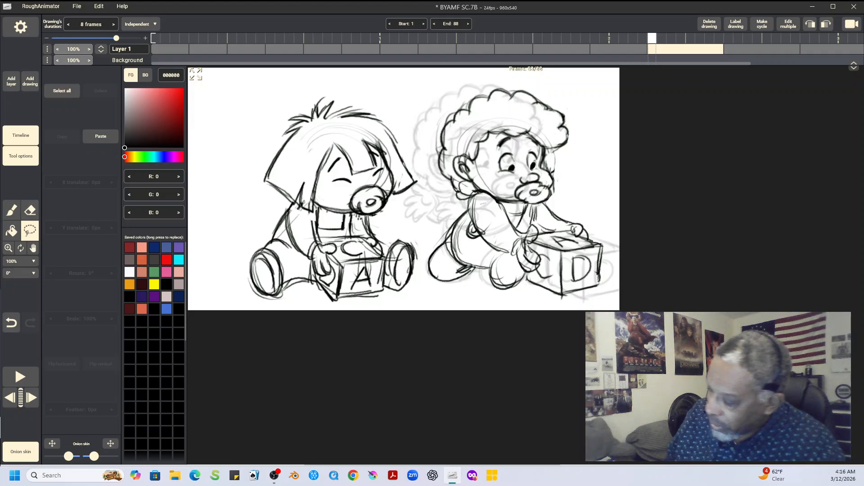
Step: In the earlier of the two duplicates, lasso the curly-haired baby's upper body and block and shift them 46 px in X and 11 px in Y
mouse_move(569, 86)
mouse_down()
mouse_move(463, 81)
mouse_move(424, 153)
mouse_move(426, 254)
mouse_move(460, 299)
mouse_move(590, 302)
mouse_move(619, 268)
mouse_move(601, 144)
mouse_move(569, 86)
mouse_up()
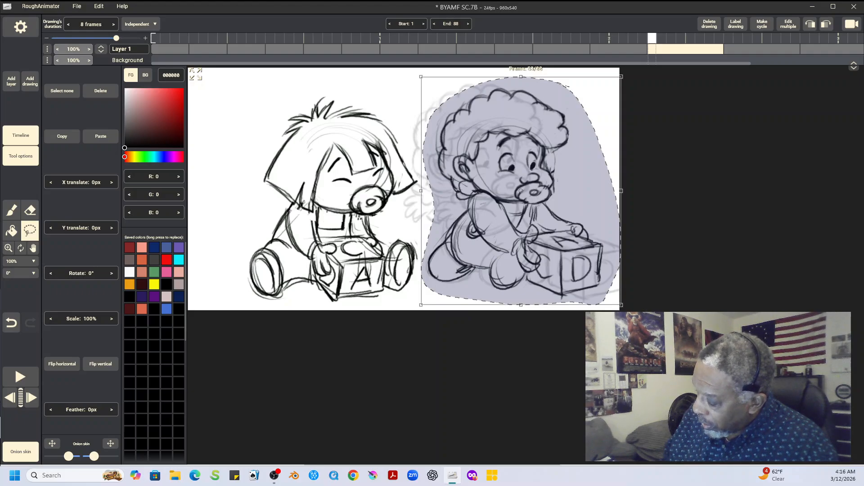
key(ctrl+d)
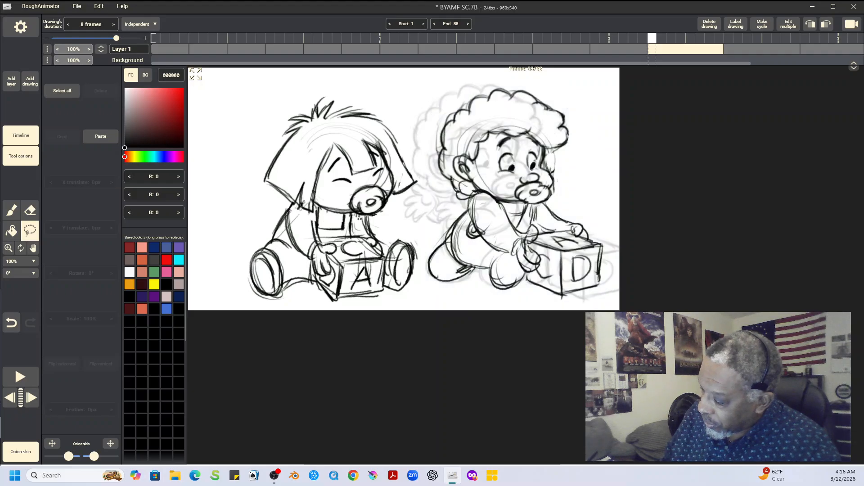
mouse_move(559, 79)
mouse_down()
mouse_move(448, 92)
mouse_move(430, 123)
mouse_move(425, 165)
mouse_move(479, 242)
mouse_move(510, 259)
mouse_move(533, 292)
mouse_move(584, 302)
mouse_move(617, 261)
mouse_move(615, 202)
mouse_move(559, 80)
mouse_up()
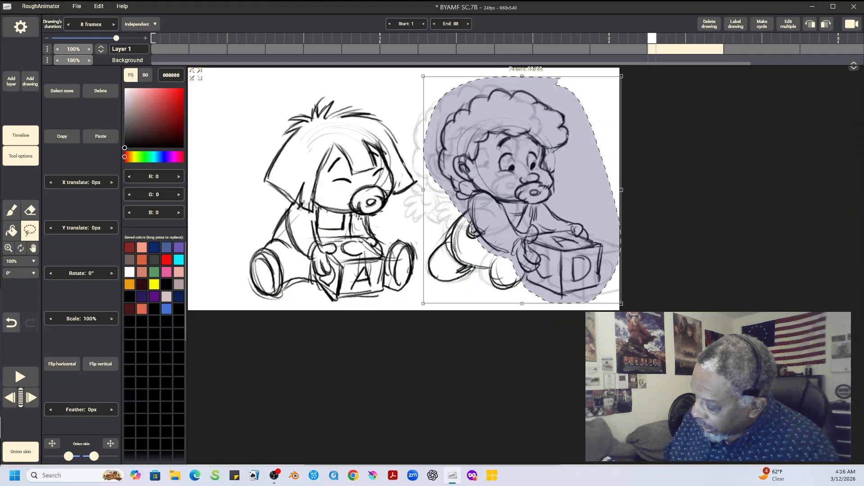
drag(522, 190, 543, 195)
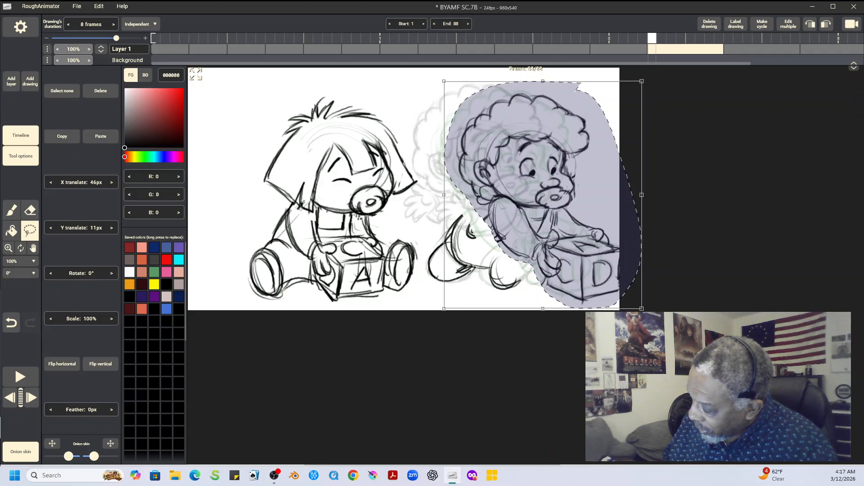
key(ctrl+d)
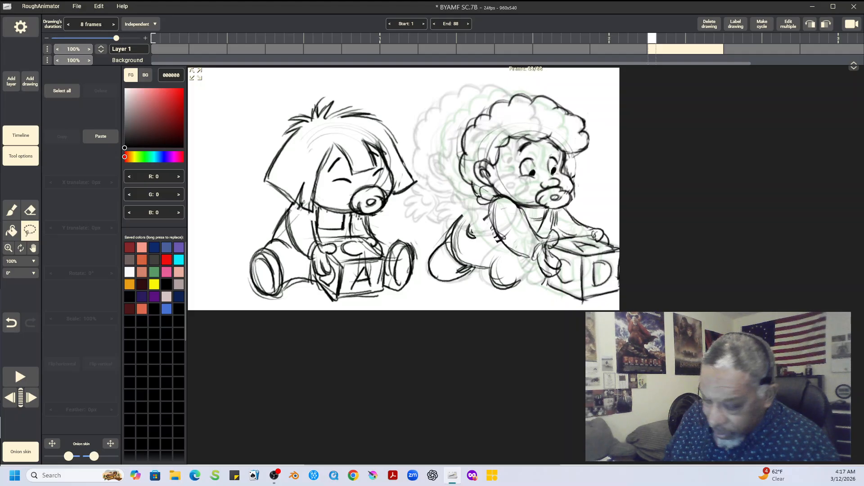
Step: Erase the curly-haired baby's old back and leg lines with the 28 px eraser and redraw them to join the shifted upper body
click(30, 211)
mouse_move(467, 216)
mouse_down()
mouse_move(453, 232)
mouse_move(469, 238)
mouse_up()
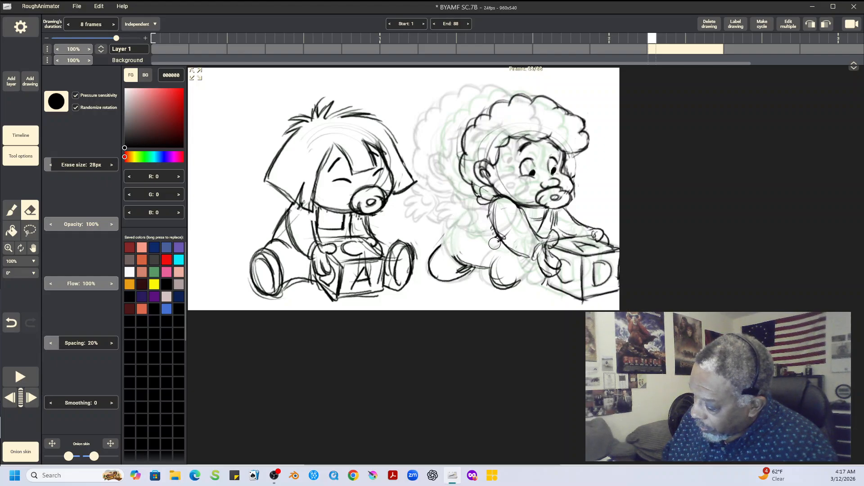
drag(456, 255, 462, 268)
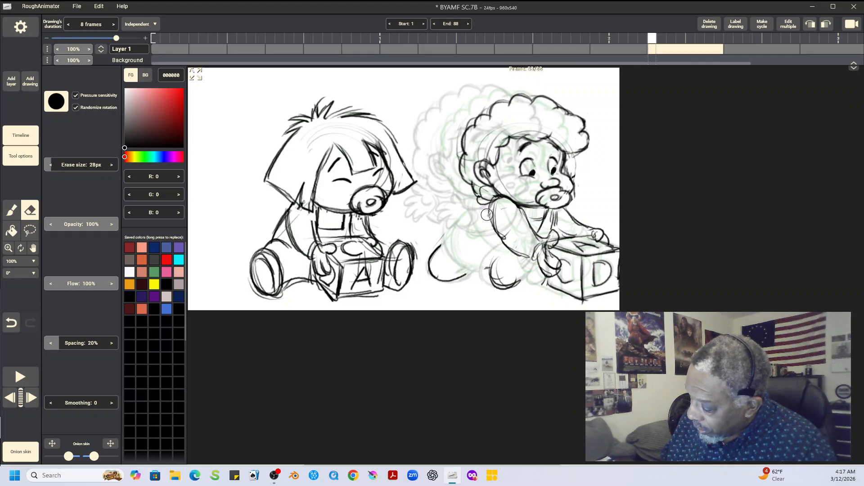
key(b)
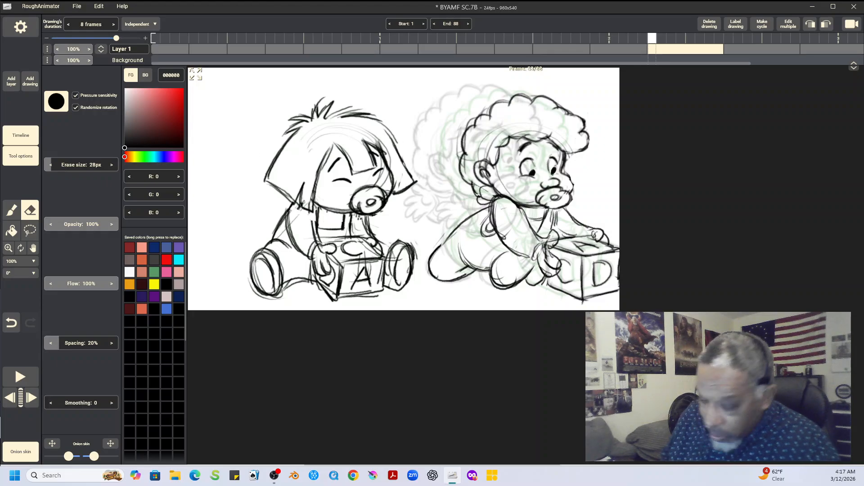
key(b)
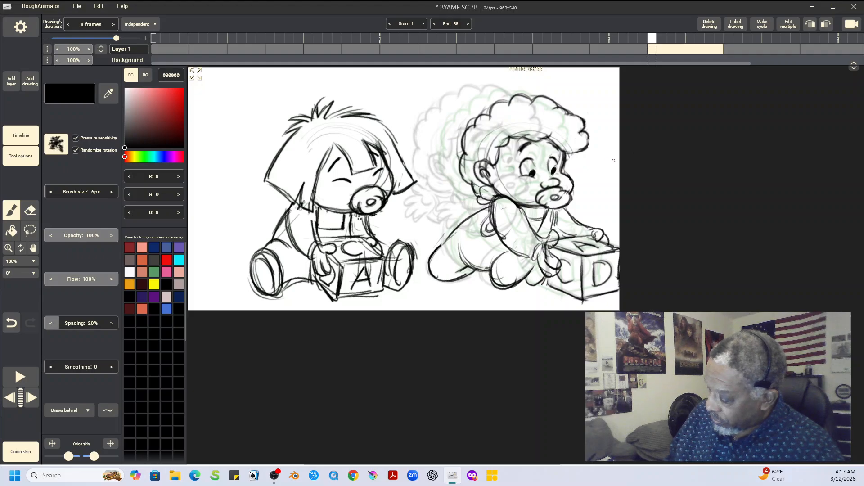
Step: Flip through the shifted drawing's neighbours and play back the animation to check the curly-haired baby reaching for the block
key(Left)
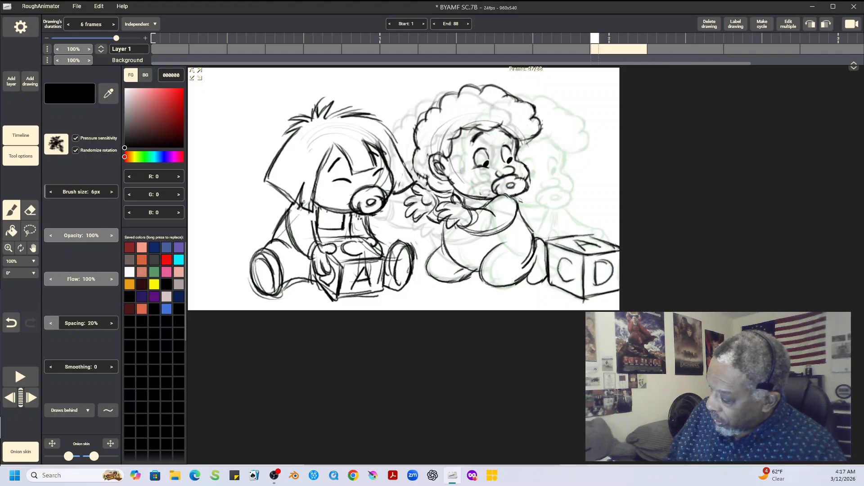
key(Right)
key(Right)
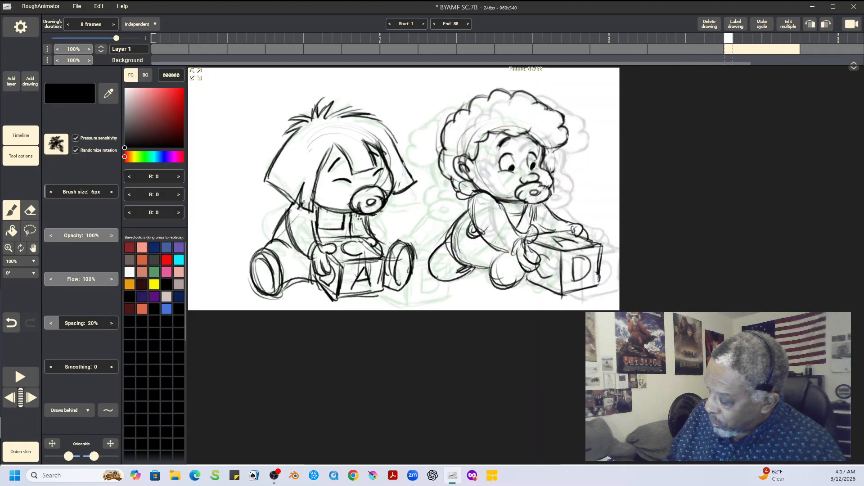
key(space)
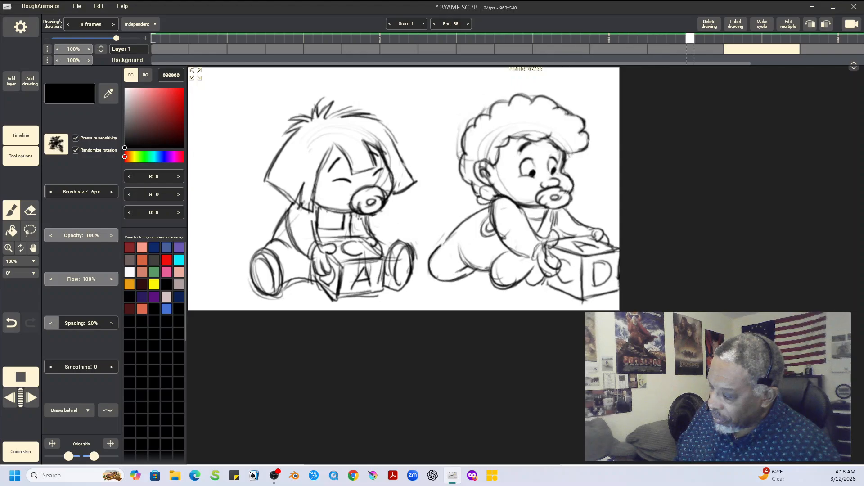
key(space)
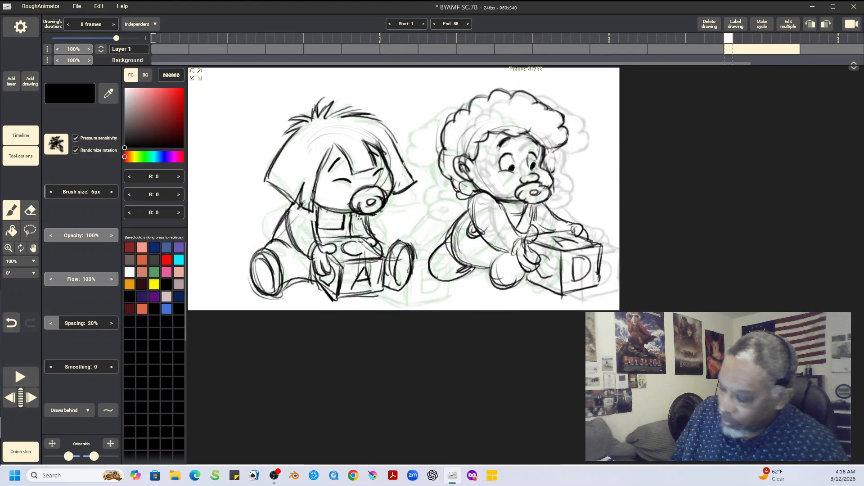
Step: Flip repeatedly between the duplicate drawing at frame 61 and its following drawing to examine how both babies change pose
drag(734, 50, 636, 51)
key(Right)
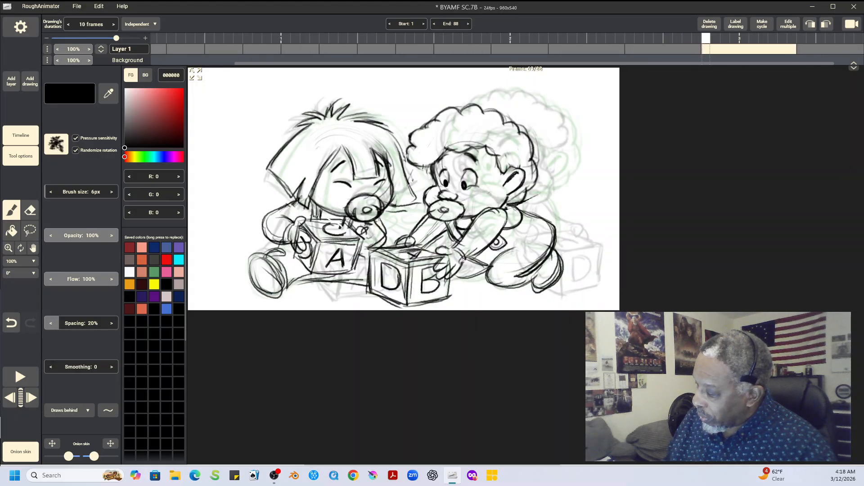
key(Left)
key(Right)
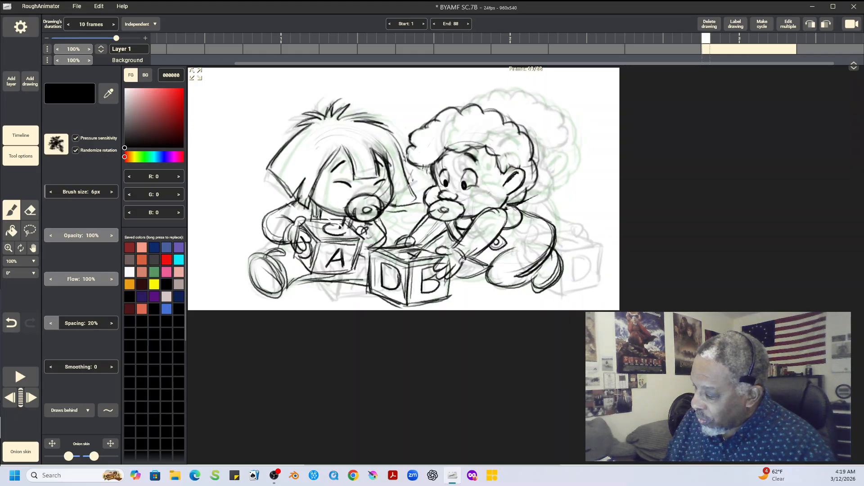
key(Left)
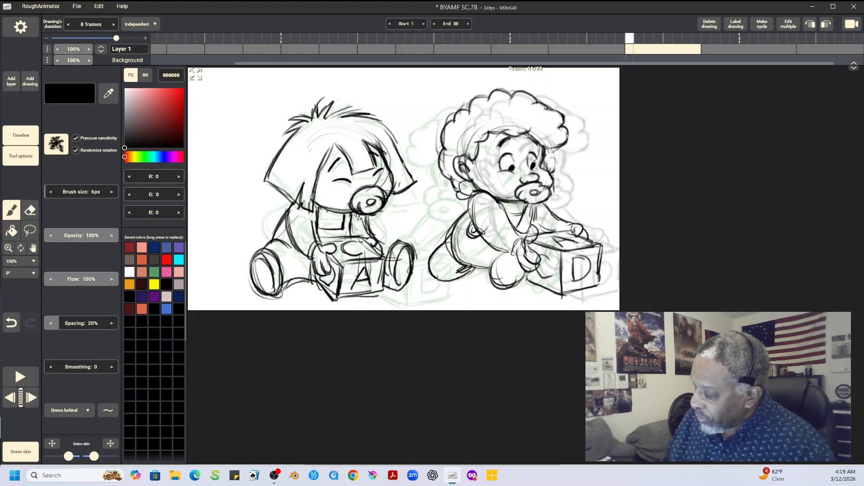
key(Right)
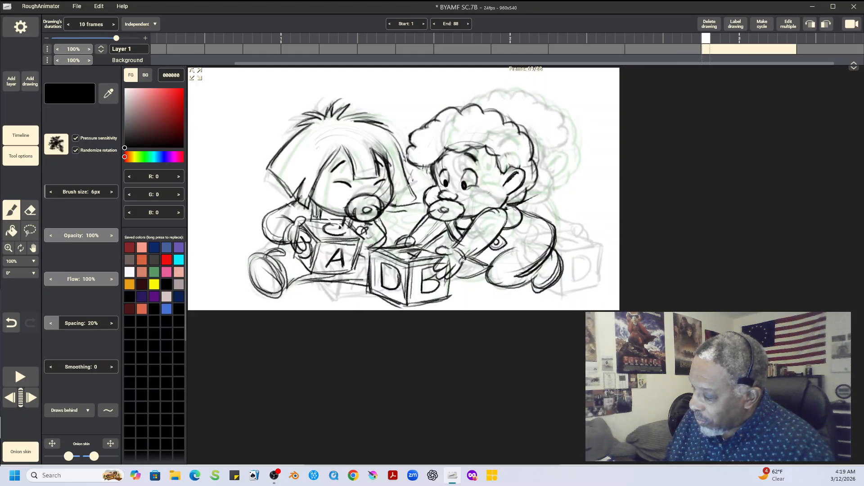
key(Left)
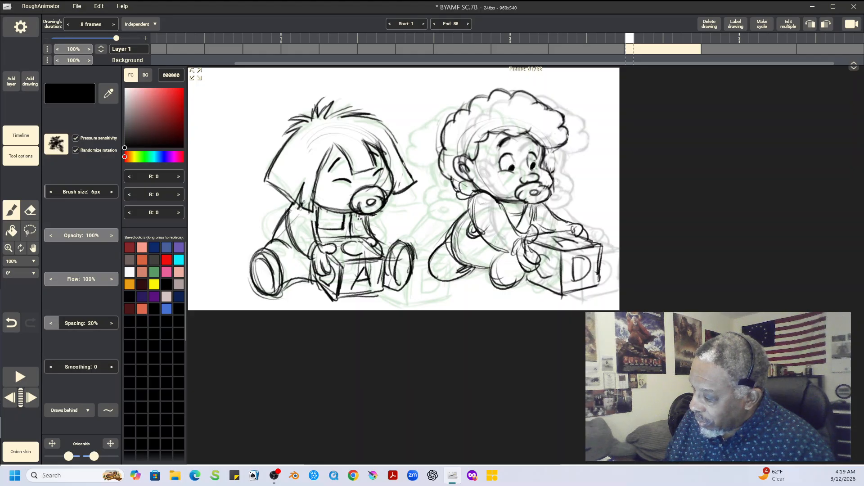
key(Right)
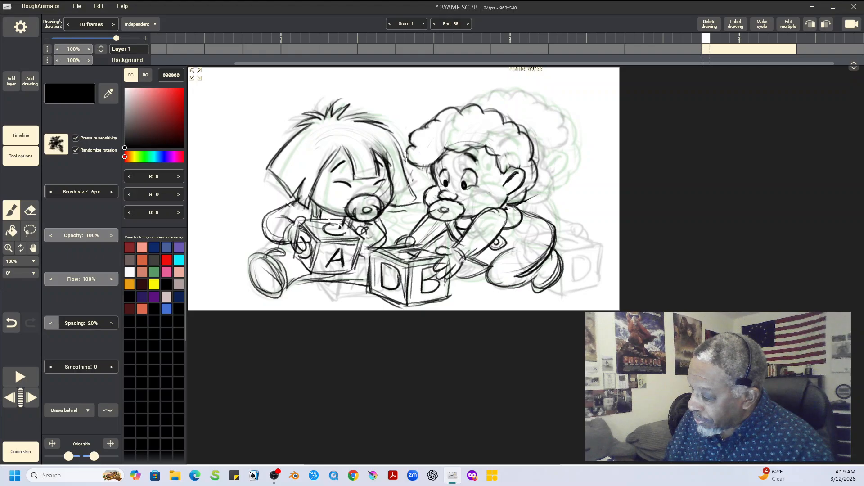
key(Left)
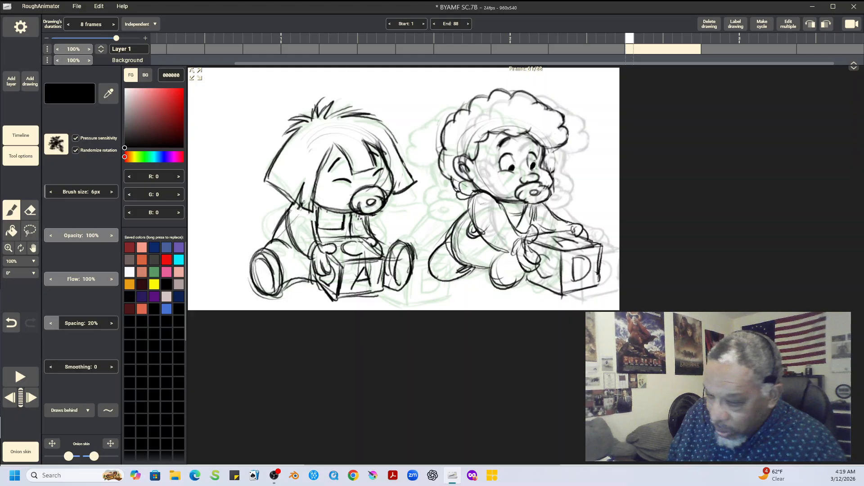
Step: Save the project and add a blank drawing after the drawing at frame 61
click(30, 81)
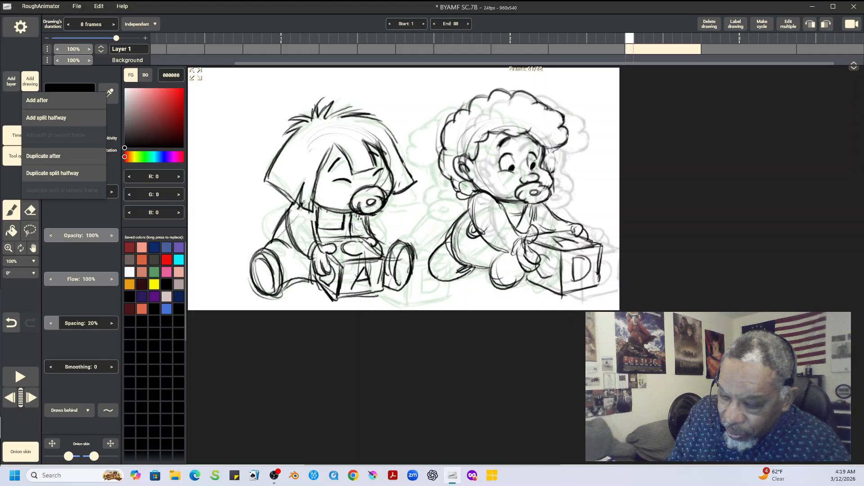
click(29, 81)
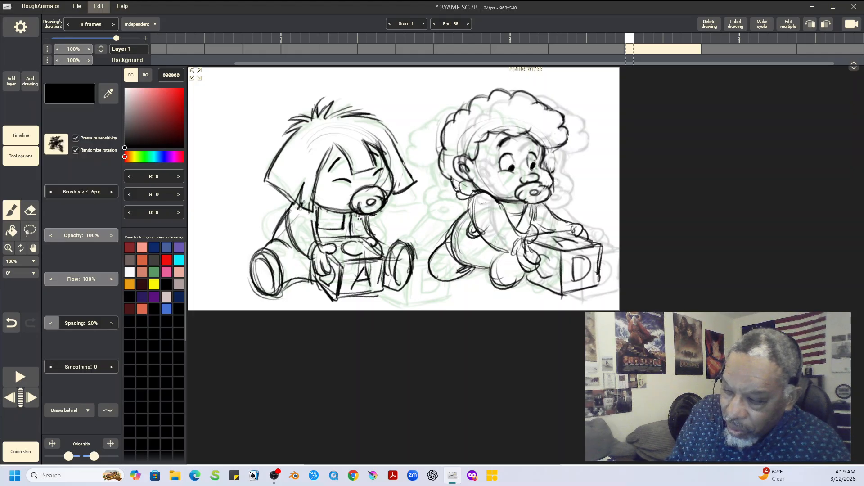
click(77, 7)
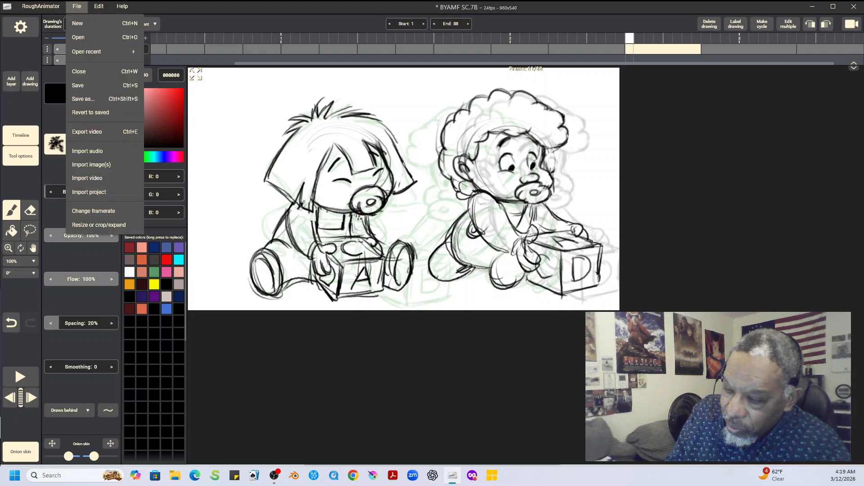
click(79, 85)
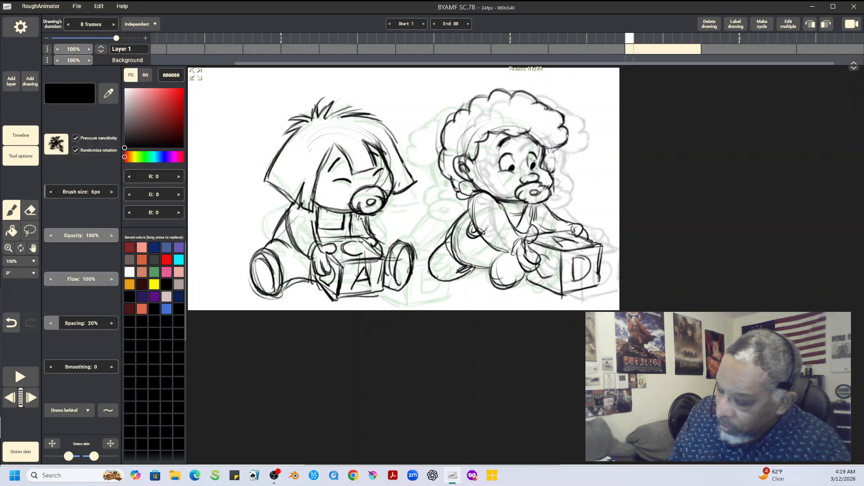
click(29, 81)
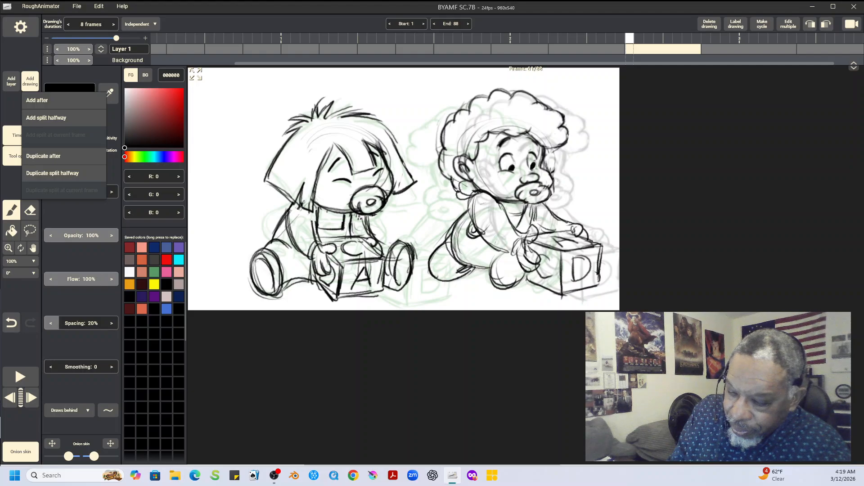
click(41, 100)
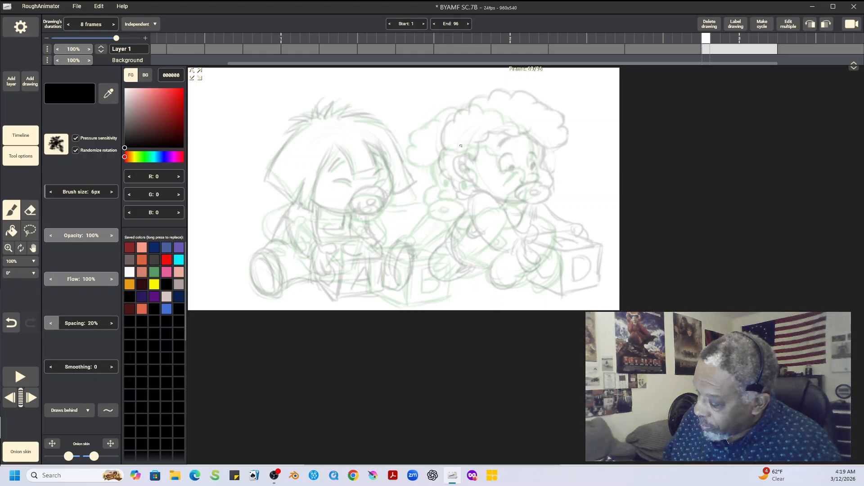
Step: Rough in the curly-haired baby's front-facing head with an eye guideline, plus a block held under the chin by both arms
mouse_move(463, 140)
mouse_down()
mouse_move(454, 187)
mouse_move(477, 200)
mouse_move(492, 121)
mouse_move(529, 136)
mouse_move(481, 199)
mouse_move(452, 157)
mouse_move(491, 122)
mouse_move(510, 124)
mouse_up()
drag(459, 165, 532, 165)
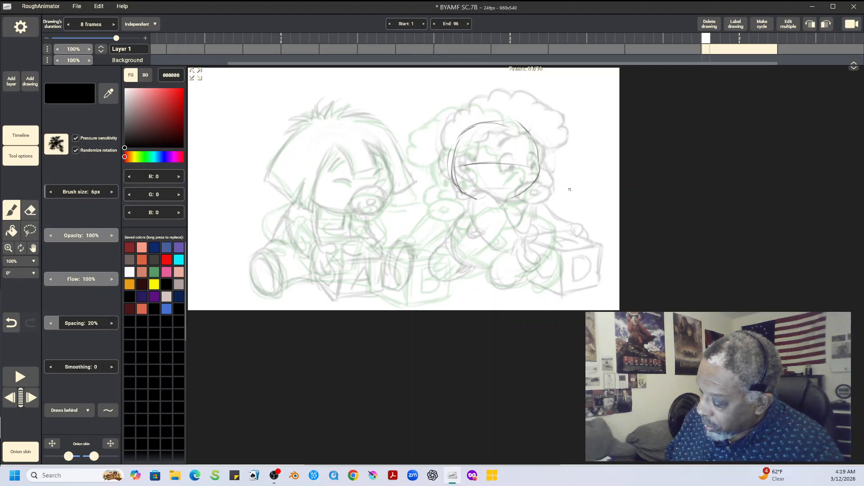
mouse_move(462, 193)
mouse_down()
mouse_move(511, 192)
mouse_move(474, 189)
mouse_move(464, 198)
mouse_move(510, 205)
mouse_move(464, 202)
mouse_move(519, 198)
mouse_up()
mouse_move(462, 204)
mouse_down()
mouse_move(464, 240)
mouse_move(521, 238)
mouse_up()
drag(524, 203, 528, 240)
mouse_move(528, 191)
mouse_down()
mouse_move(546, 200)
mouse_move(540, 235)
mouse_move(545, 213)
mouse_move(547, 234)
mouse_up()
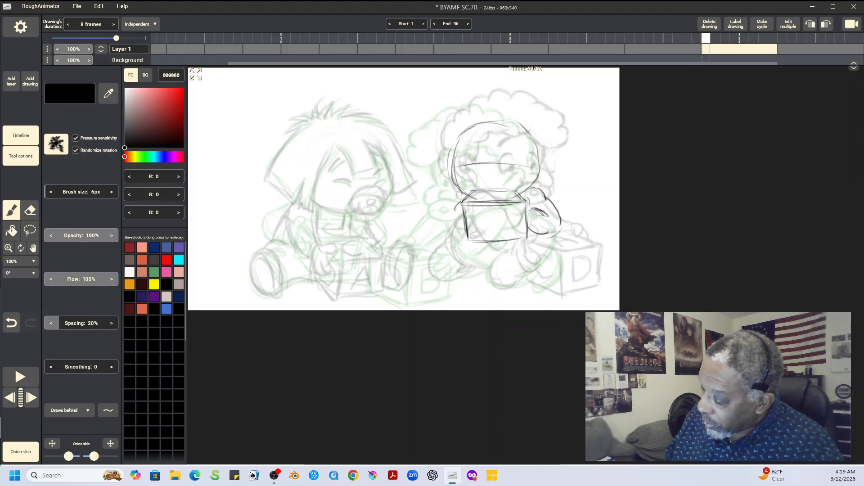
drag(455, 200, 463, 234)
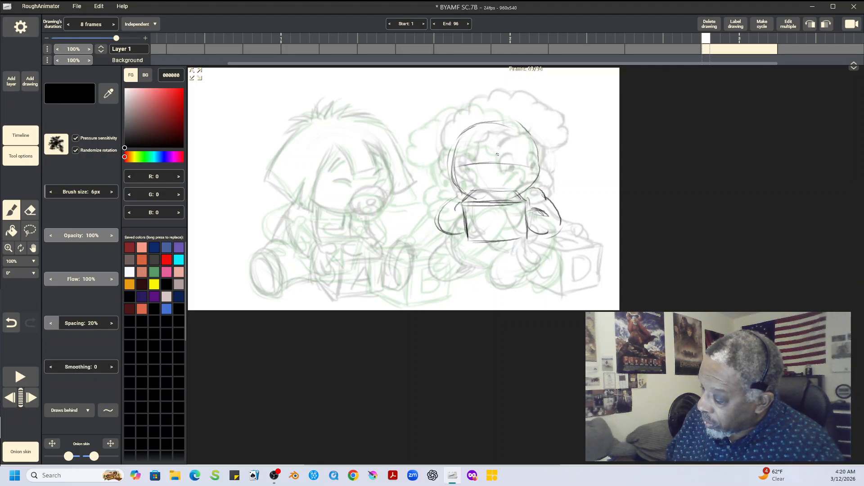
Step: Sketch the curly-haired baby's pacifier, nose, eyes with downward-looking pupils, and raised eyebrows on the rough head
drag(486, 175, 511, 184)
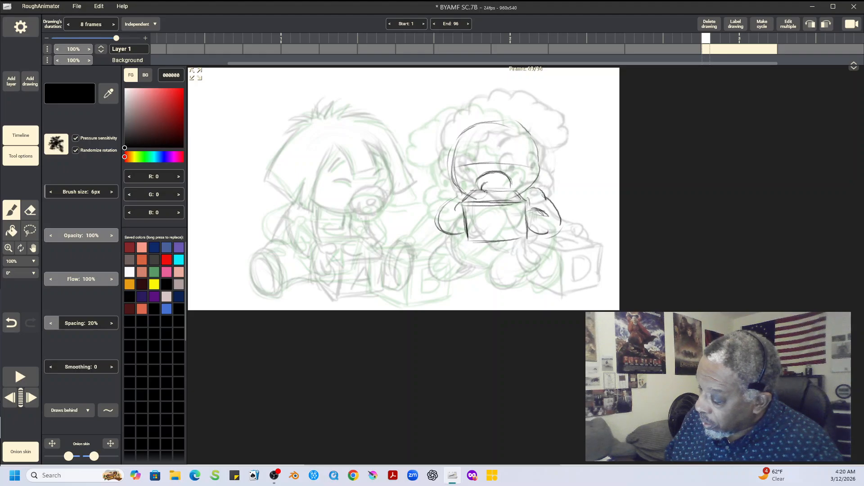
mouse_move(494, 186)
mouse_down()
mouse_move(488, 193)
mouse_move(509, 184)
mouse_up()
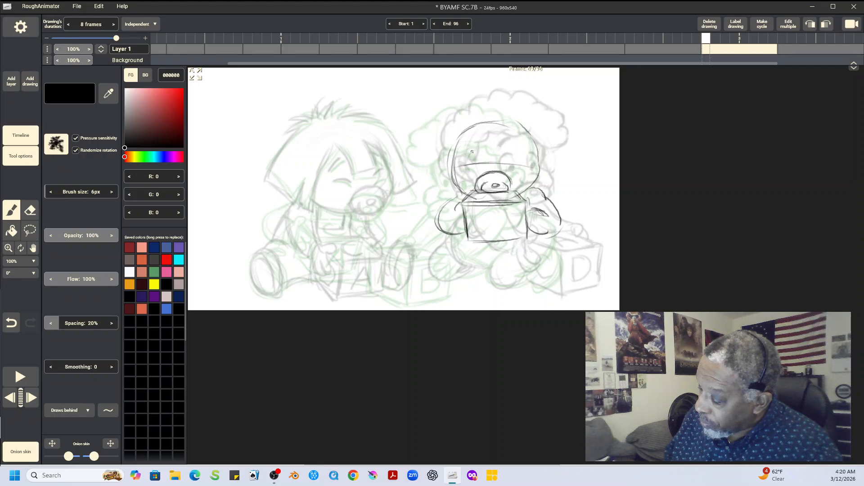
mouse_move(481, 147)
mouse_down()
mouse_move(486, 161)
mouse_move(474, 146)
mouse_move(471, 163)
mouse_move(519, 159)
mouse_up()
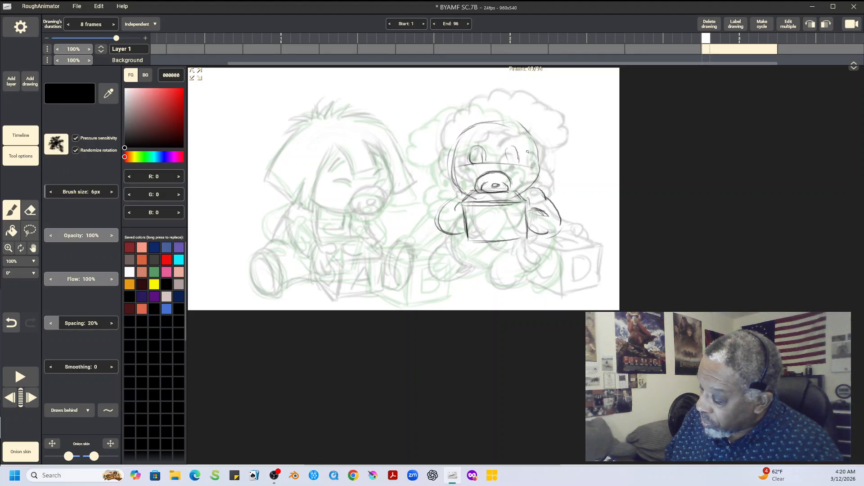
drag(489, 172, 504, 169)
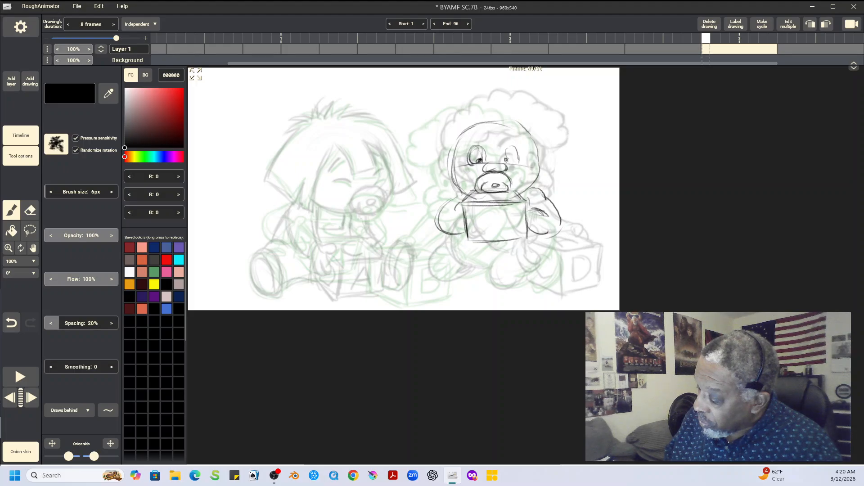
drag(504, 154, 519, 151)
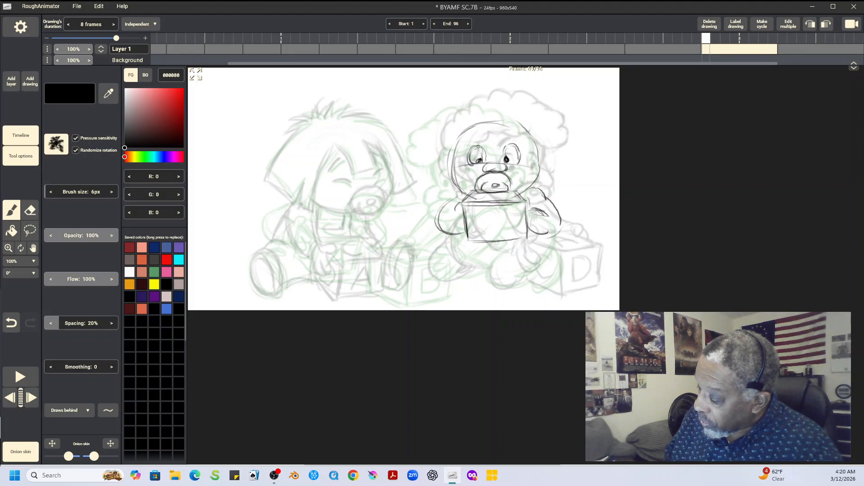
drag(468, 139, 479, 132)
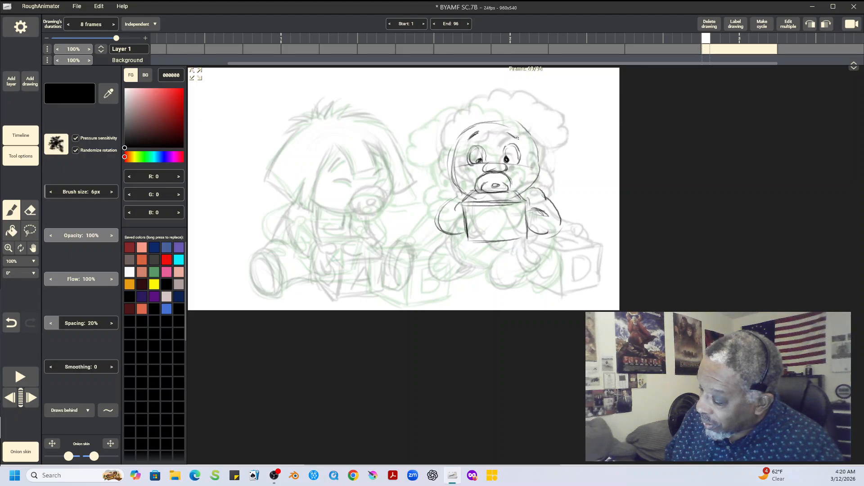
Step: Rough in the curly hair outline around the front-facing head, from the forehead curl and crown down both sides
drag(477, 119, 506, 113)
mouse_move(484, 85)
mouse_down()
mouse_move(458, 90)
mouse_move(451, 108)
mouse_move(438, 111)
mouse_move(426, 154)
mouse_up()
mouse_move(435, 120)
mouse_down()
mouse_move(420, 162)
mouse_move(442, 181)
mouse_up()
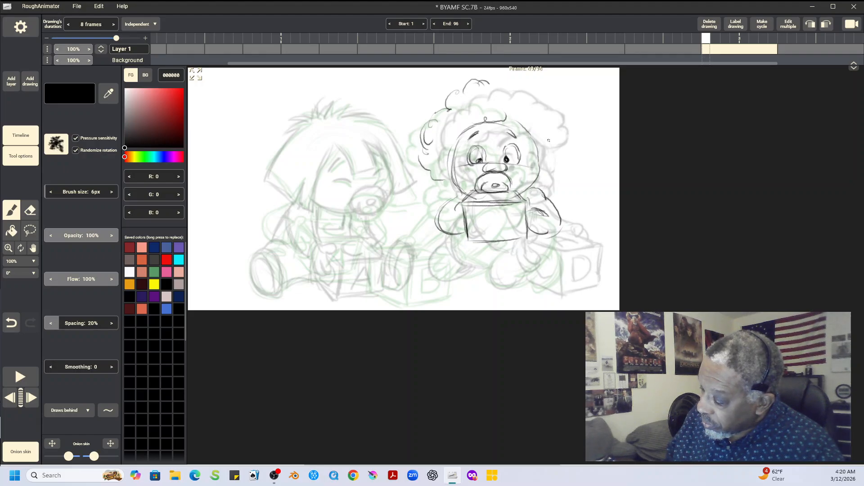
mouse_move(476, 89)
mouse_down()
mouse_move(524, 102)
mouse_move(545, 122)
mouse_move(560, 155)
mouse_move(549, 172)
mouse_up()
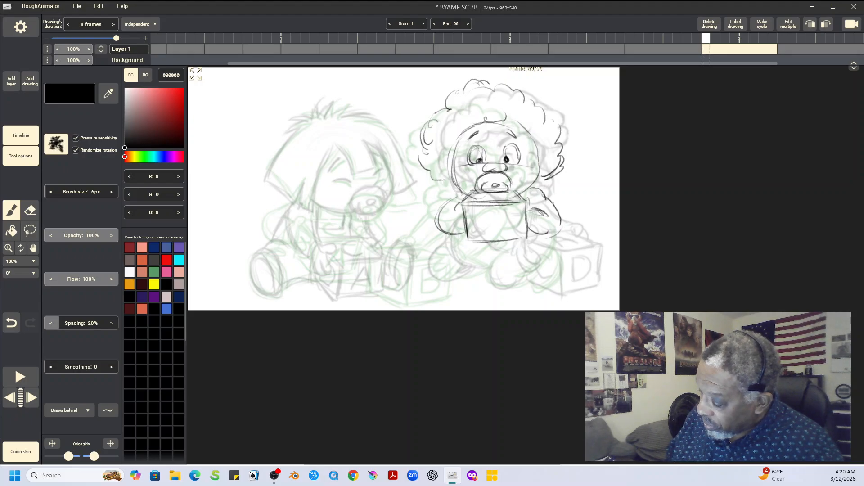
Step: Flip between the new drawing and its neighbours to check the curly-haired baby's head turn
key(Left)
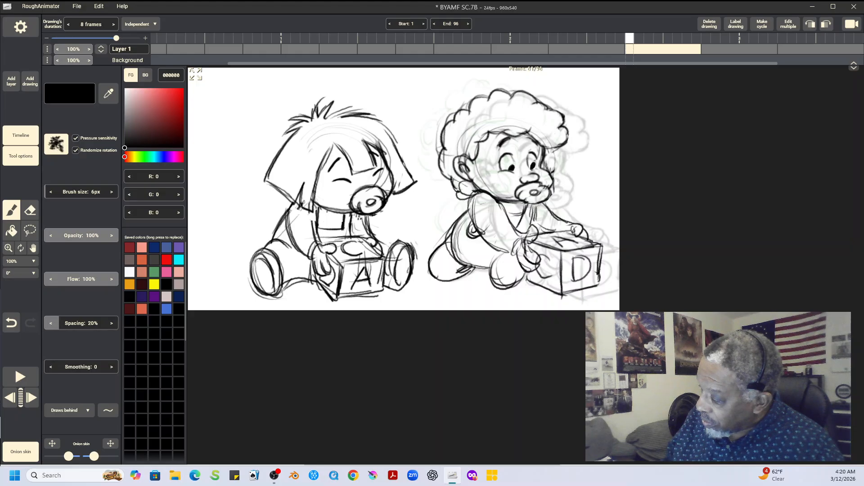
key(Right)
key(Right)
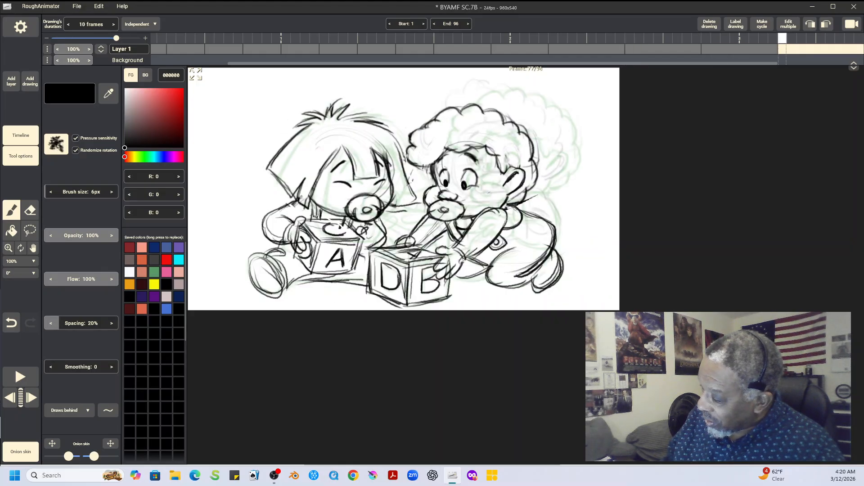
key(Left)
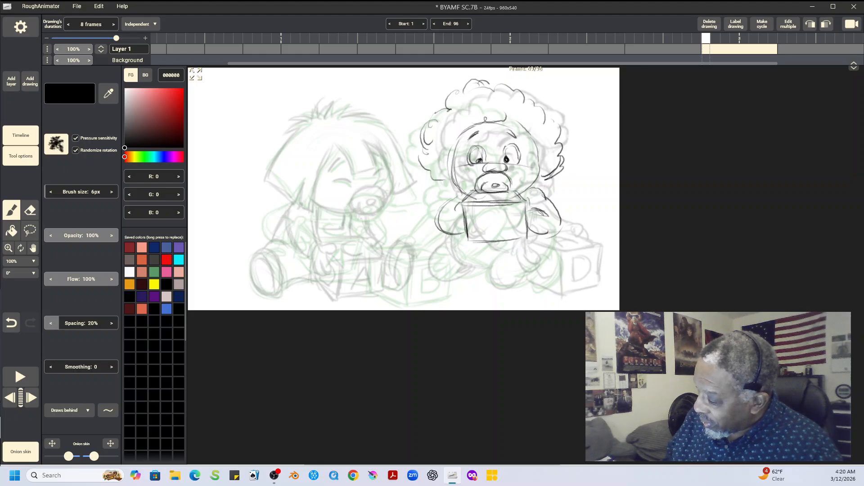
key(Left)
key(Right)
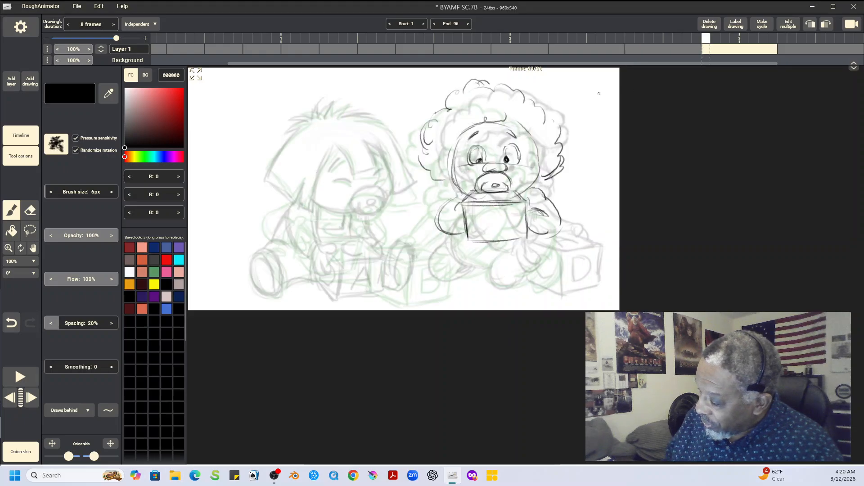
Step: Darken the curls over the forehead, crown and one side of the hair, and rough in the folded legs below the block
mouse_move(470, 115)
mouse_down()
mouse_move(524, 120)
mouse_move(487, 127)
mouse_up()
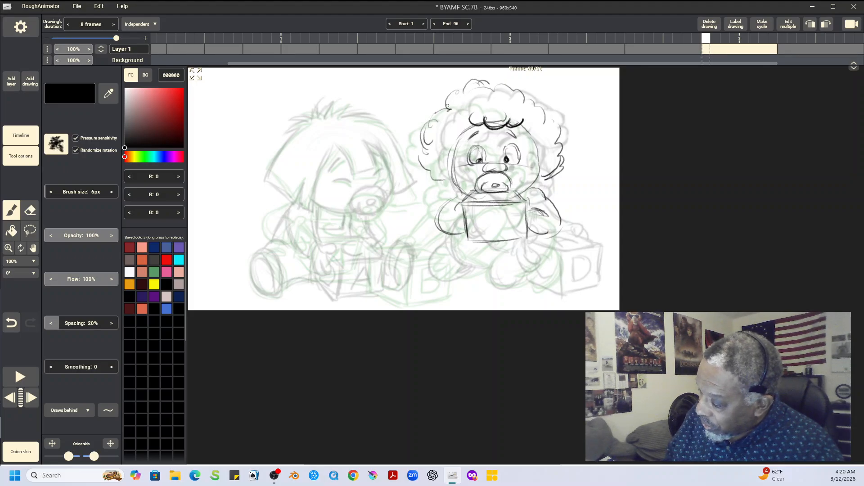
drag(445, 109, 459, 94)
mouse_move(464, 95)
mouse_down()
mouse_move(486, 80)
mouse_move(519, 90)
mouse_move(529, 106)
mouse_up()
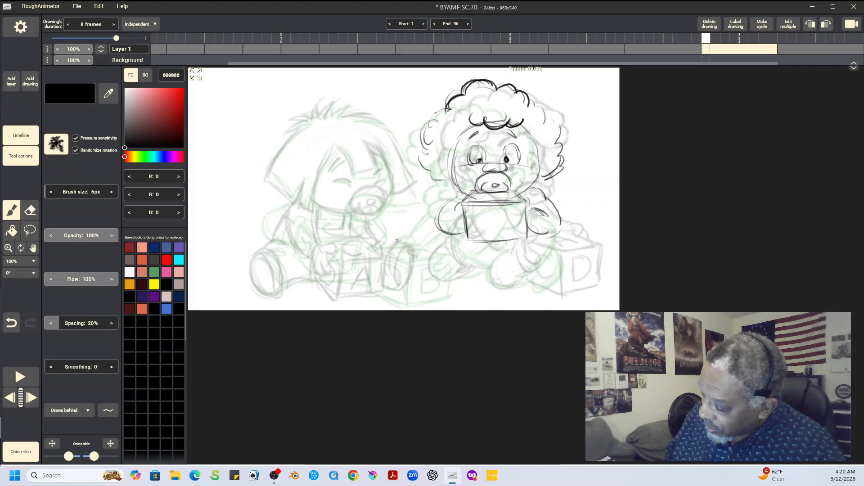
mouse_move(570, 254)
mouse_down()
mouse_move(489, 221)
mouse_move(420, 260)
mouse_up()
drag(452, 234, 577, 250)
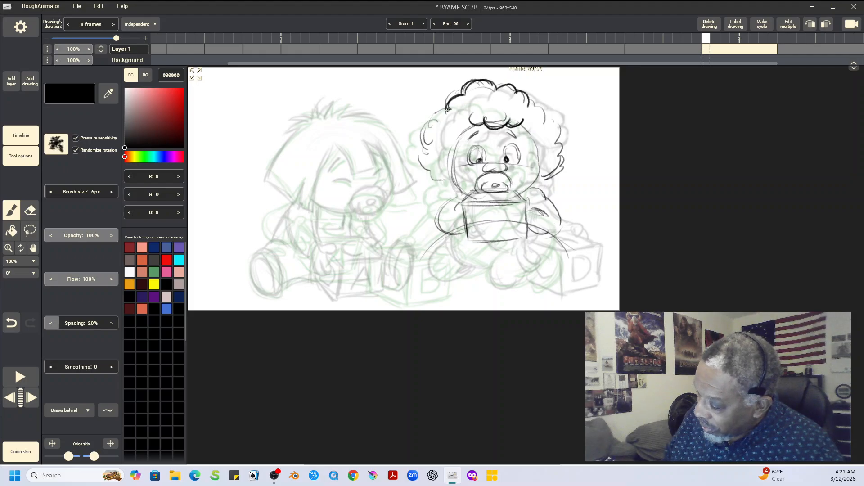
mouse_move(445, 108)
mouse_down()
mouse_move(420, 127)
mouse_move(432, 136)
mouse_move(425, 146)
mouse_move(435, 159)
mouse_move(424, 148)
mouse_move(435, 165)
mouse_up()
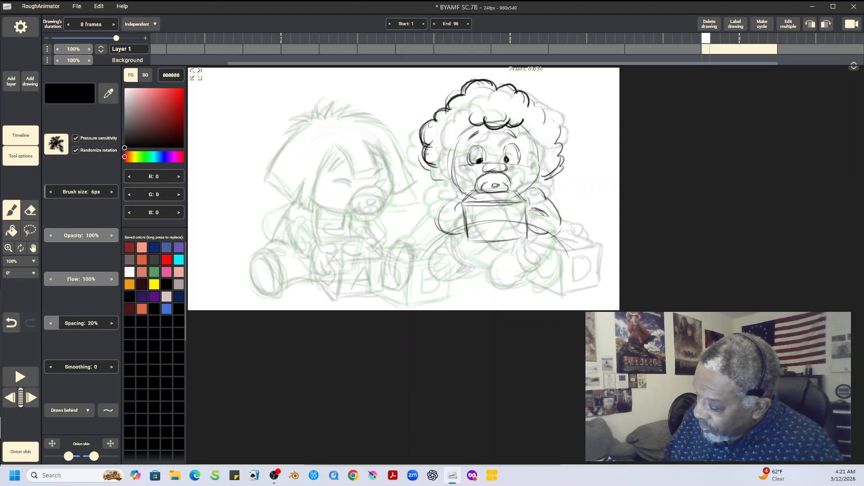
Step: Darken the curly-haired baby's eyes, pupils and eyebrows with bolder strokes
mouse_move(471, 149)
mouse_down()
mouse_move(481, 146)
mouse_move(470, 149)
mouse_move(484, 155)
mouse_move(472, 149)
mouse_up()
drag(515, 145, 518, 149)
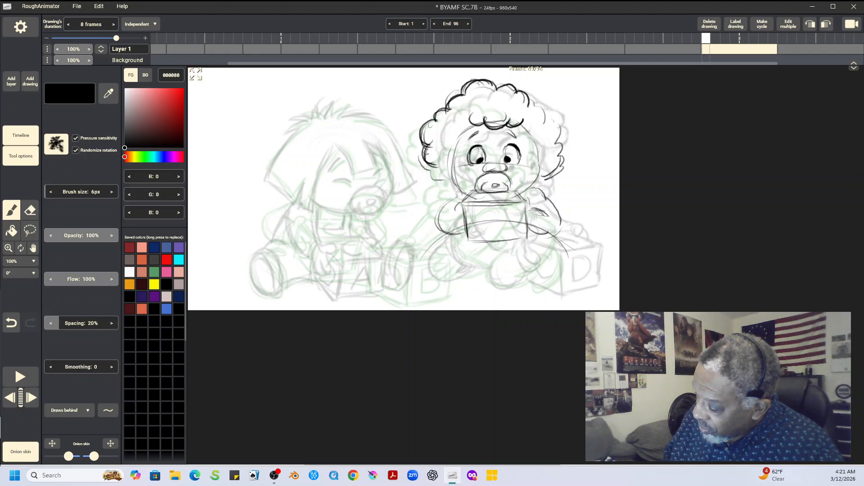
mouse_move(468, 140)
mouse_down()
mouse_move(479, 131)
mouse_move(516, 137)
mouse_up()
drag(458, 141, 458, 139)
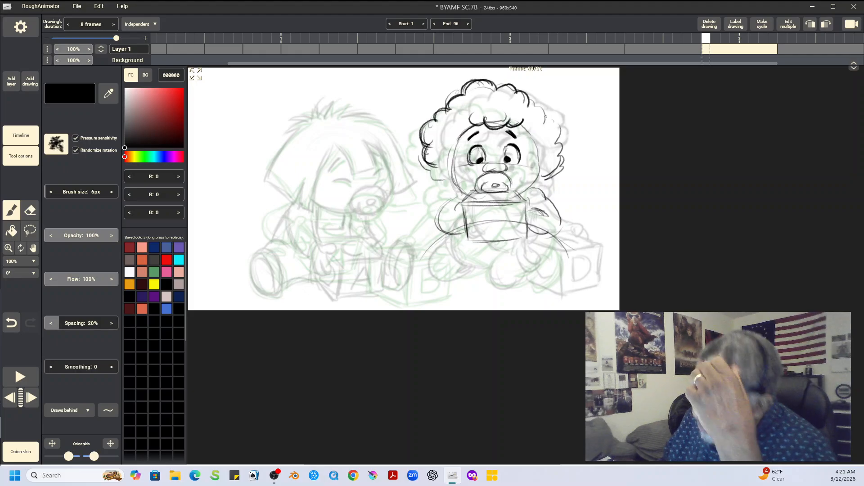
Step: Firm up the curly-haired baby's cheek contours, nose and pacifier, and finish darkening the curls on both sides of the head
mouse_move(521, 128)
mouse_down()
mouse_move(536, 145)
mouse_move(537, 173)
mouse_up()
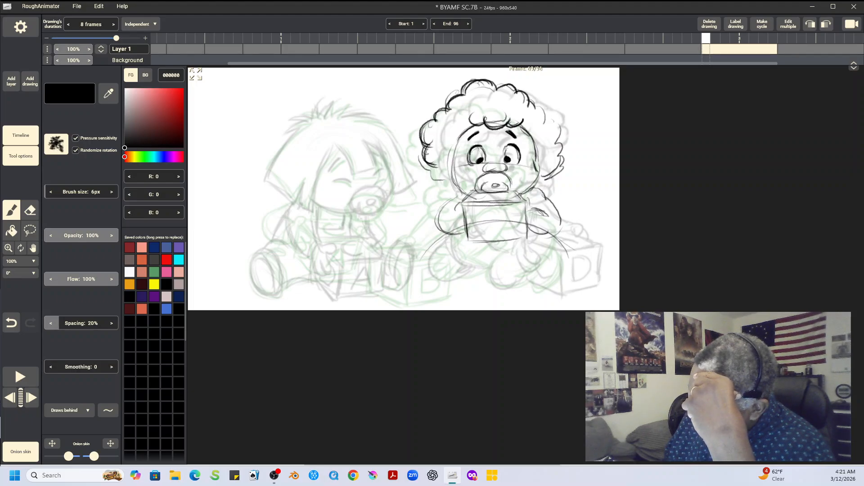
mouse_move(535, 165)
mouse_down()
mouse_move(539, 185)
mouse_move(524, 194)
mouse_up()
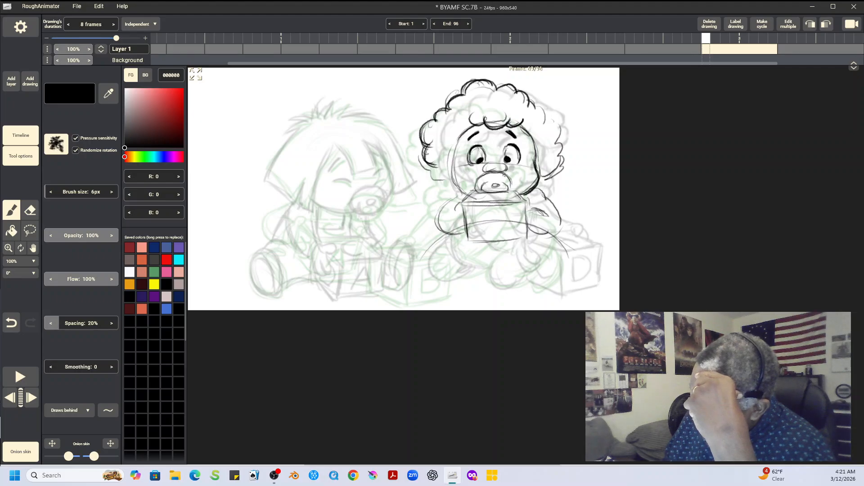
mouse_move(460, 136)
mouse_down()
mouse_move(452, 181)
mouse_move(457, 186)
mouse_move(454, 170)
mouse_move(463, 196)
mouse_up()
drag(435, 160, 442, 180)
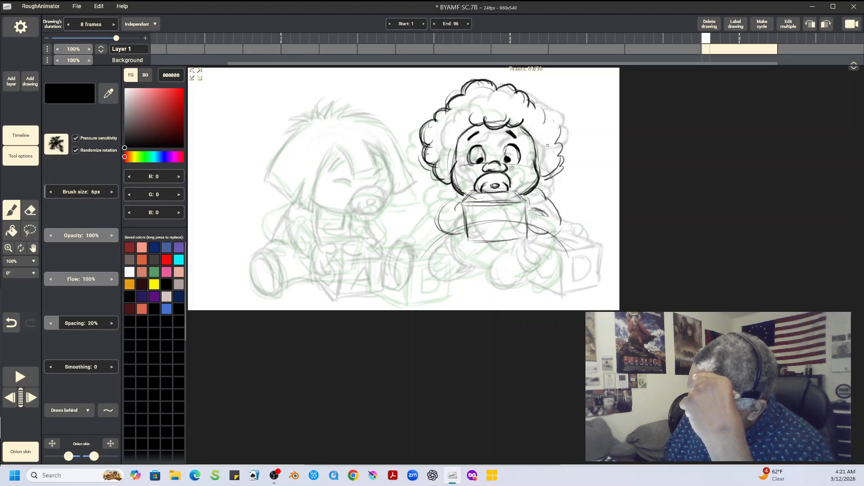
mouse_move(534, 105)
mouse_down()
mouse_move(562, 129)
mouse_move(554, 155)
mouse_up()
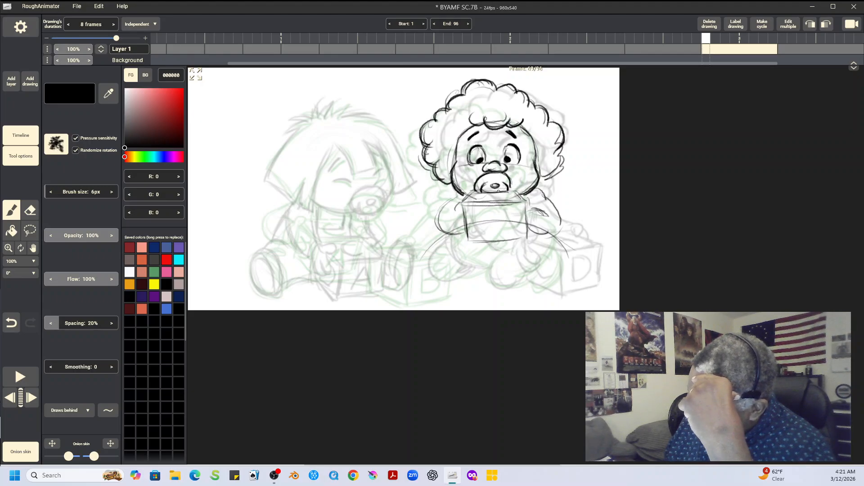
Step: Darken the block's edges and draw both arms with fingers gripping its sides
mouse_move(472, 191)
mouse_down()
mouse_move(518, 193)
mouse_move(460, 203)
mouse_move(528, 204)
mouse_move(521, 198)
mouse_move(526, 236)
mouse_up()
drag(523, 205, 525, 239)
mouse_move(467, 205)
mouse_down()
mouse_move(465, 241)
mouse_move(463, 210)
mouse_move(471, 241)
mouse_move(515, 246)
mouse_move(465, 242)
mouse_move(519, 242)
mouse_up()
drag(476, 244, 532, 237)
mouse_move(523, 196)
mouse_down()
mouse_move(531, 232)
mouse_move(550, 217)
mouse_move(550, 201)
mouse_move(556, 225)
mouse_move(532, 236)
mouse_move(542, 237)
mouse_up()
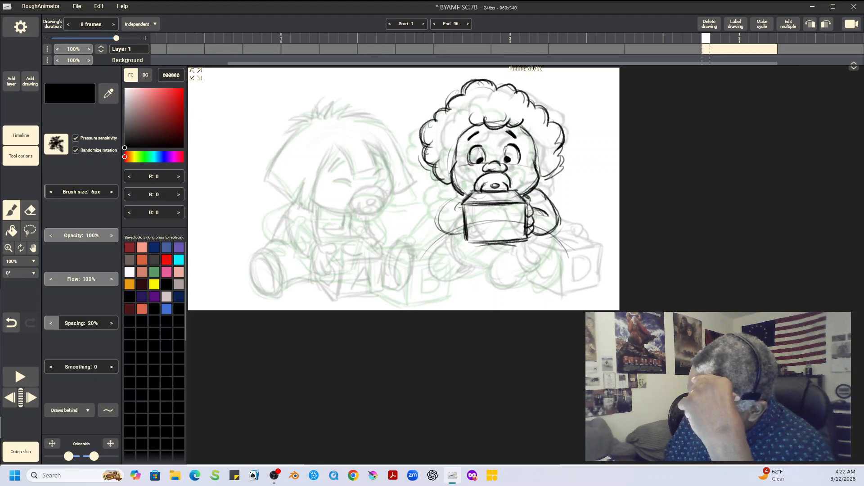
mouse_move(463, 201)
mouse_down()
mouse_move(458, 230)
mouse_move(460, 214)
mouse_move(446, 211)
mouse_move(464, 195)
mouse_move(442, 213)
mouse_move(467, 195)
mouse_move(441, 210)
mouse_move(438, 221)
mouse_move(463, 233)
mouse_up()
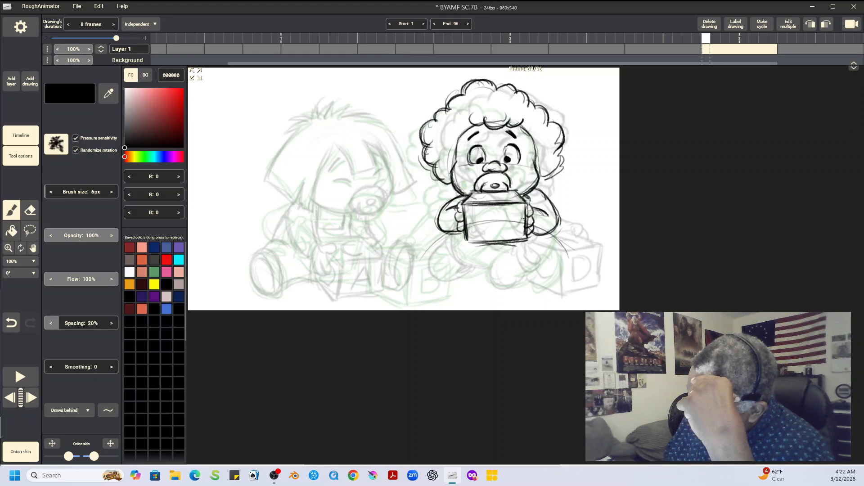
Step: Draw the curly-haired baby's folded legs and rounded lower body in bold lines beneath the block
mouse_move(547, 235)
mouse_down()
mouse_move(540, 267)
mouse_move(491, 275)
mouse_move(492, 285)
mouse_move(522, 286)
mouse_move(544, 267)
mouse_move(496, 289)
mouse_move(514, 289)
mouse_move(540, 270)
mouse_move(547, 284)
mouse_move(534, 288)
mouse_move(558, 275)
mouse_move(535, 289)
mouse_up()
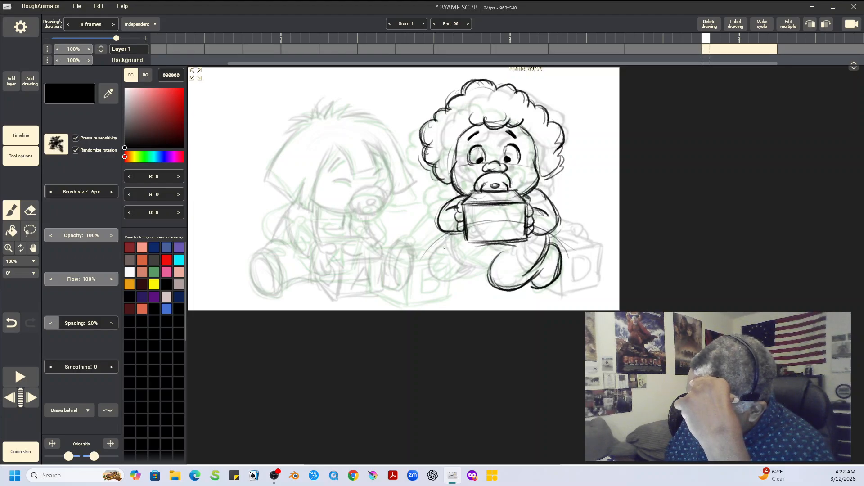
mouse_move(444, 244)
mouse_down()
mouse_move(434, 259)
mouse_move(453, 280)
mouse_up()
mouse_move(453, 237)
mouse_down()
mouse_move(464, 265)
mouse_move(492, 271)
mouse_up()
mouse_move(451, 239)
mouse_down()
mouse_move(462, 264)
mouse_move(478, 267)
mouse_move(462, 270)
mouse_move(444, 249)
mouse_move(434, 257)
mouse_move(449, 238)
mouse_move(432, 272)
mouse_move(455, 281)
mouse_move(472, 270)
mouse_move(444, 282)
mouse_move(474, 271)
mouse_up()
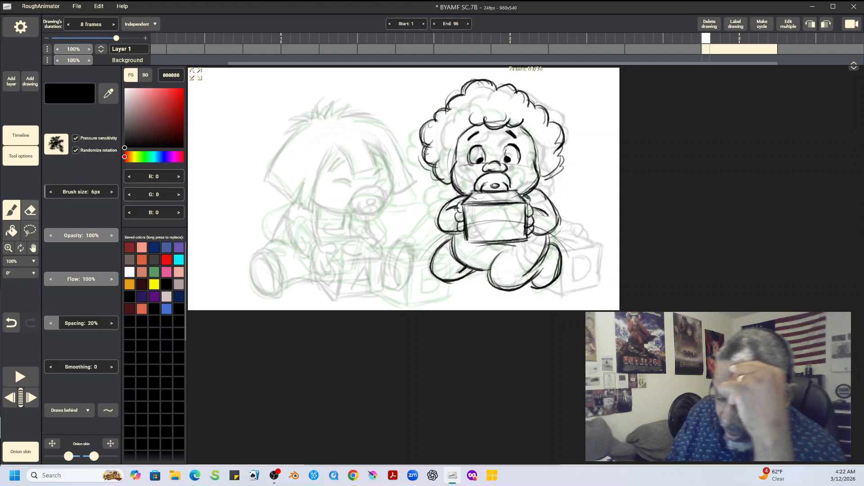
Step: Flip between the front-facing drawing and its neighbouring drawings to check how the curly-haired baby moves from pose to pose
key(Left)
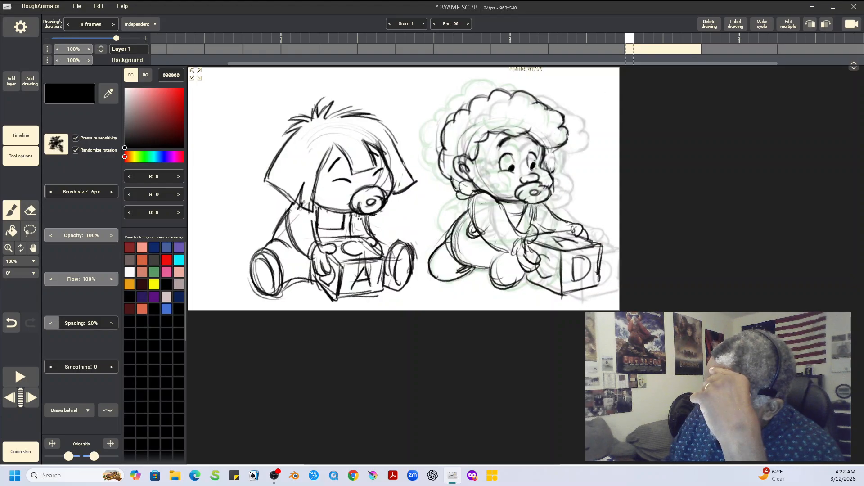
key(Right)
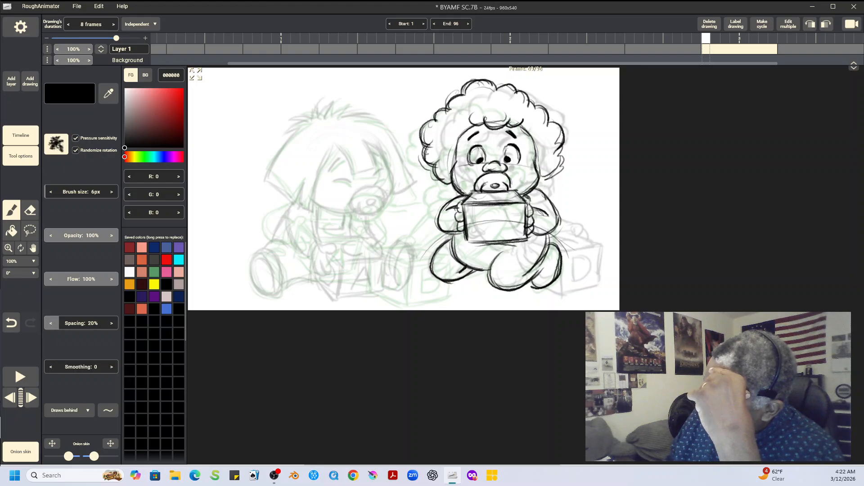
key(Right)
key(Left)
key(Left)
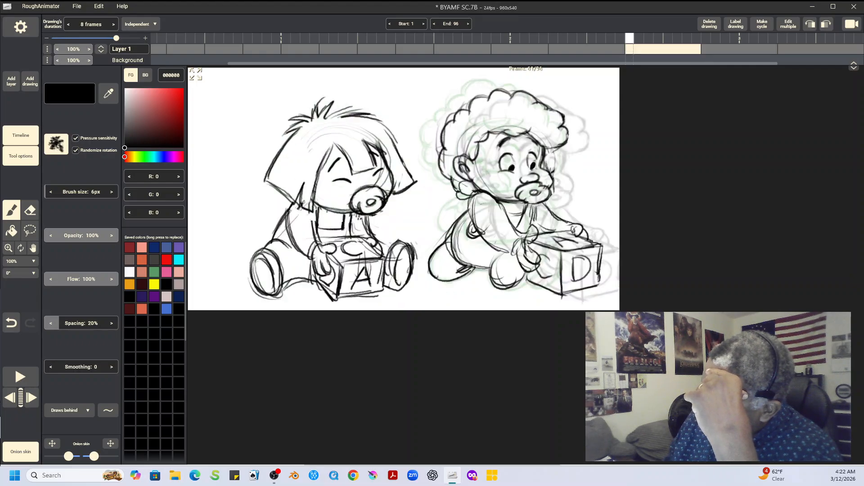
key(Right)
key(Right)
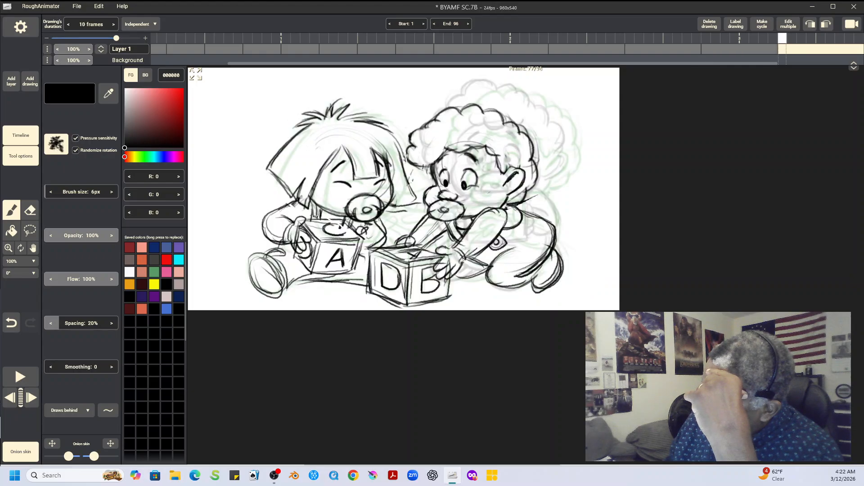
key(Left)
key(Left)
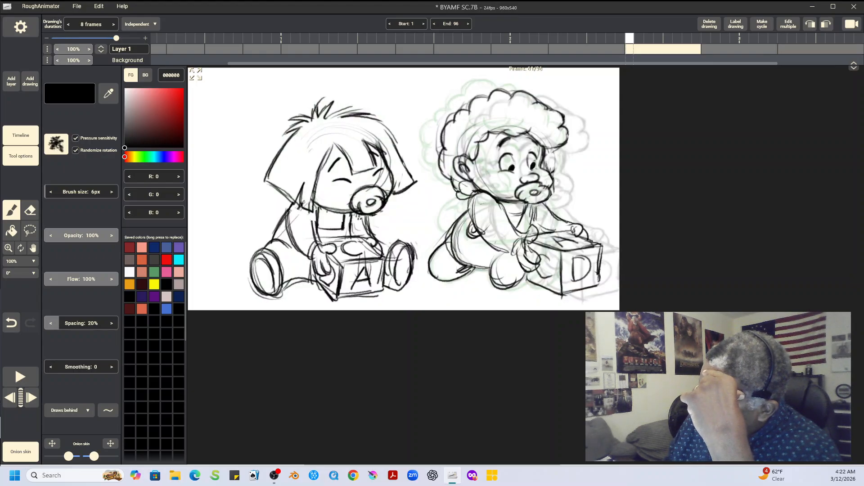
key(Right)
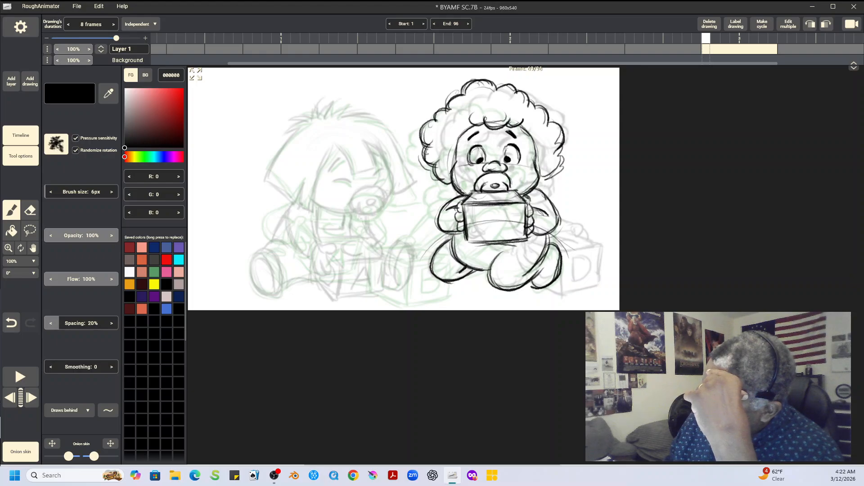
key(Right)
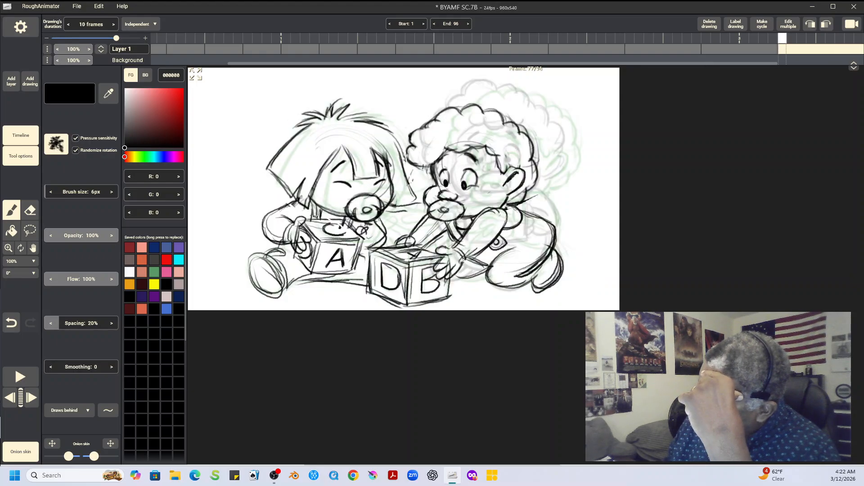
key(Left)
key(Left)
key(Right)
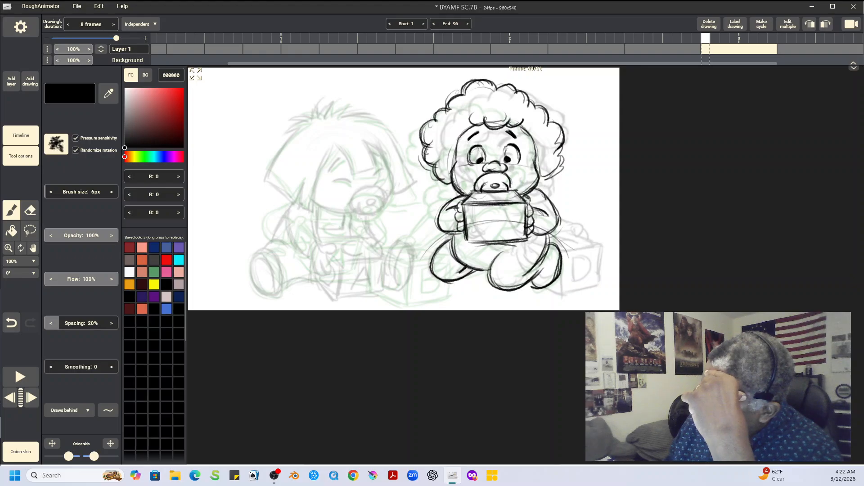
key(Right)
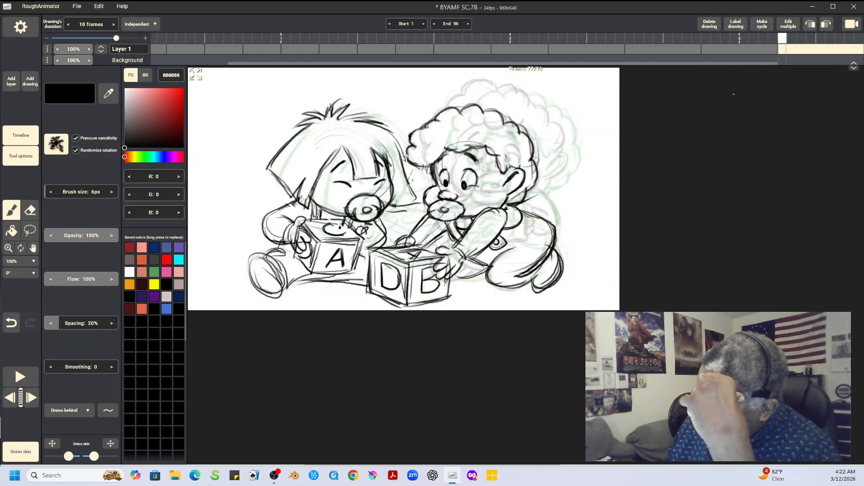
key(Left)
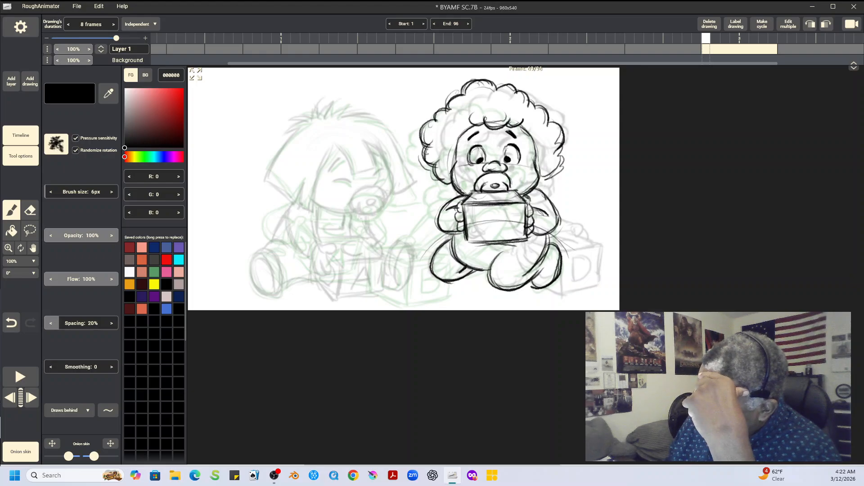
key(Left)
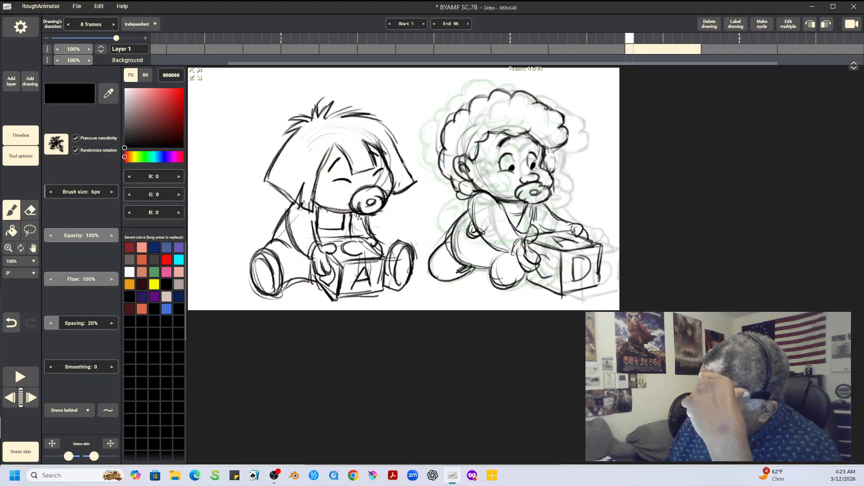
Step: Draw a boxed letter D on the front of the held block and a letter on its top face, checking against the neighbouring drawings
key(Right)
mouse_move(486, 213)
mouse_down()
mouse_move(510, 220)
mouse_move(504, 232)
mouse_move(485, 237)
mouse_move(506, 229)
mouse_move(509, 215)
mouse_move(483, 214)
mouse_move(486, 237)
mouse_move(511, 225)
mouse_move(491, 212)
mouse_up()
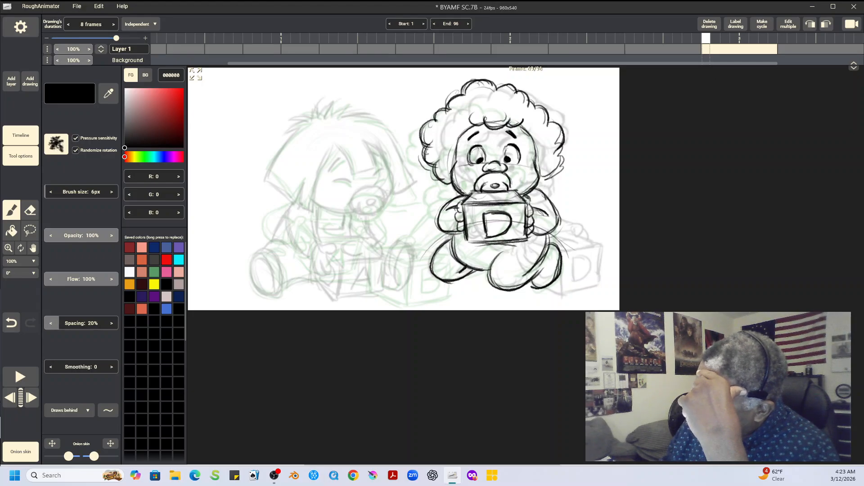
key(Left)
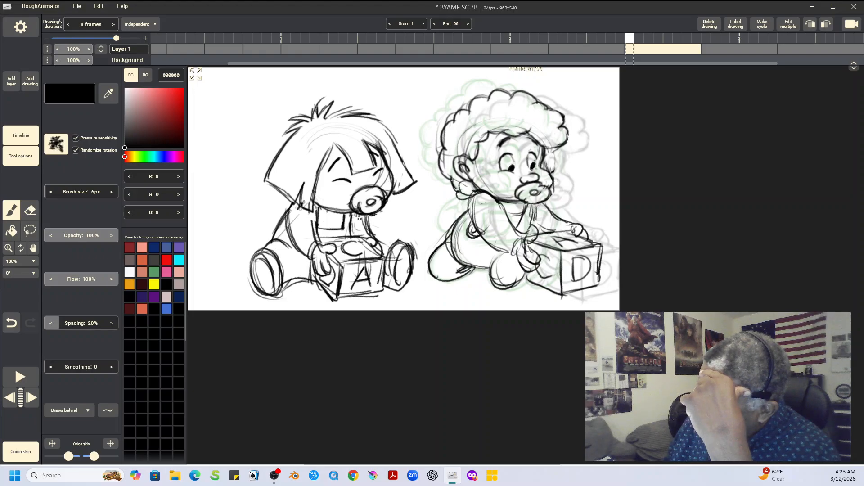
key(Right)
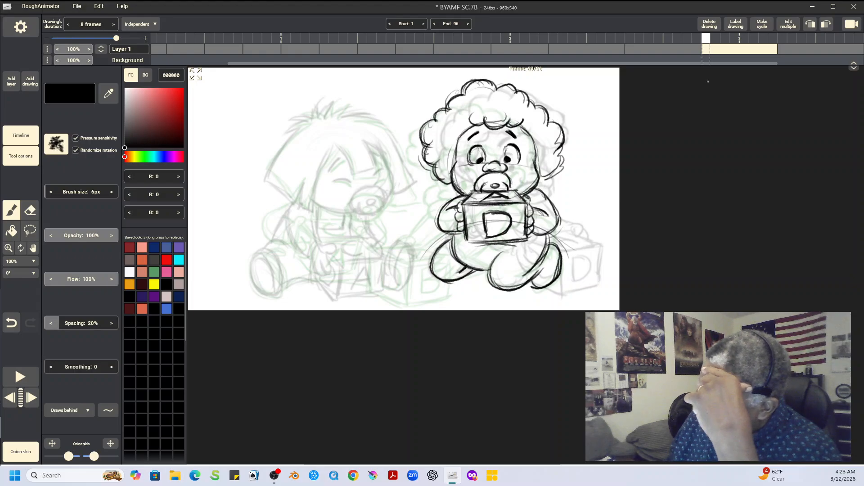
key(Left)
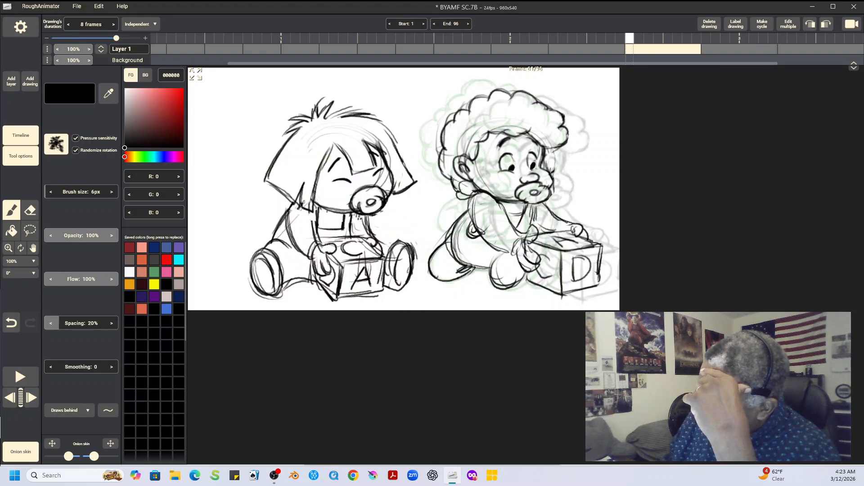
key(Right)
key(Right)
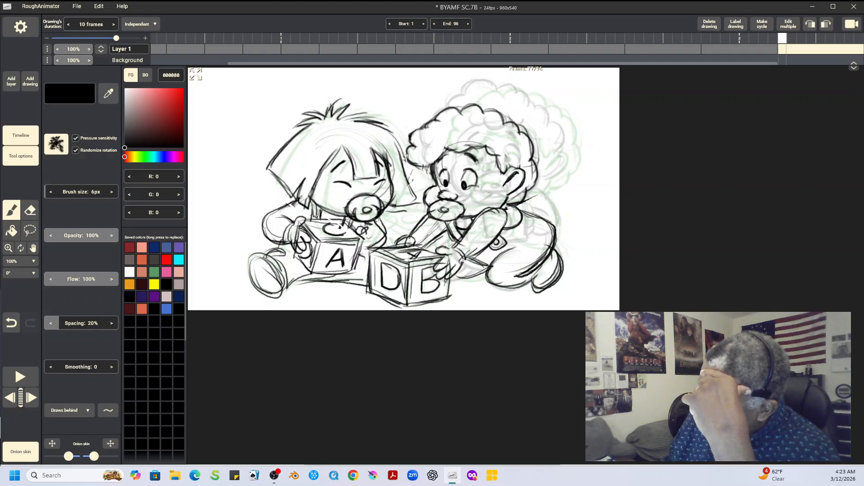
key(Left)
key(Left)
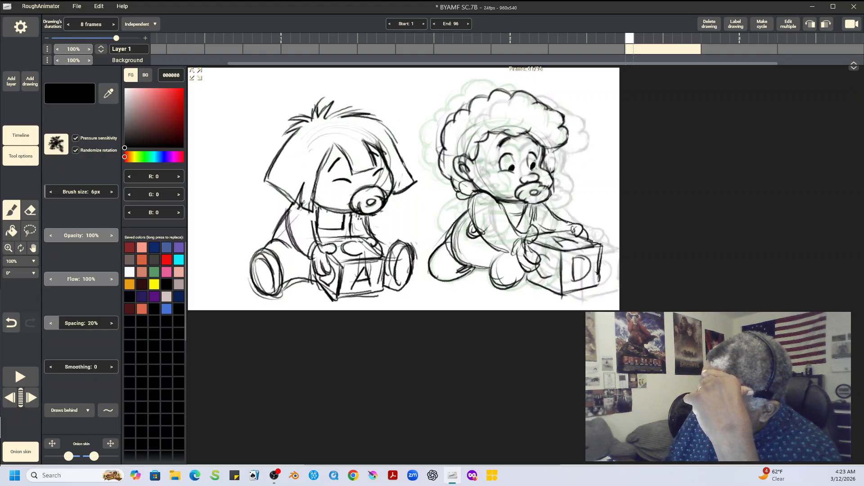
key(Right)
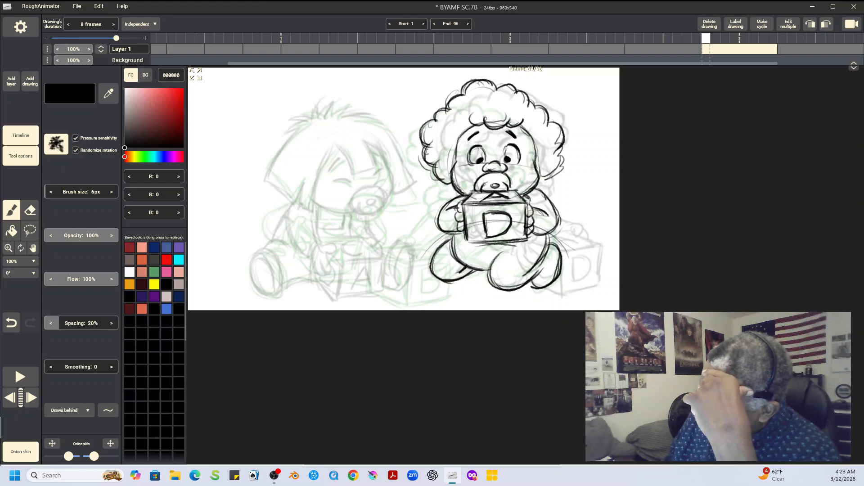
Step: Copy the spiky-haired baby with its block from the previous drawing and paste it in place beside the front-facing curly-haired baby
key(Left)
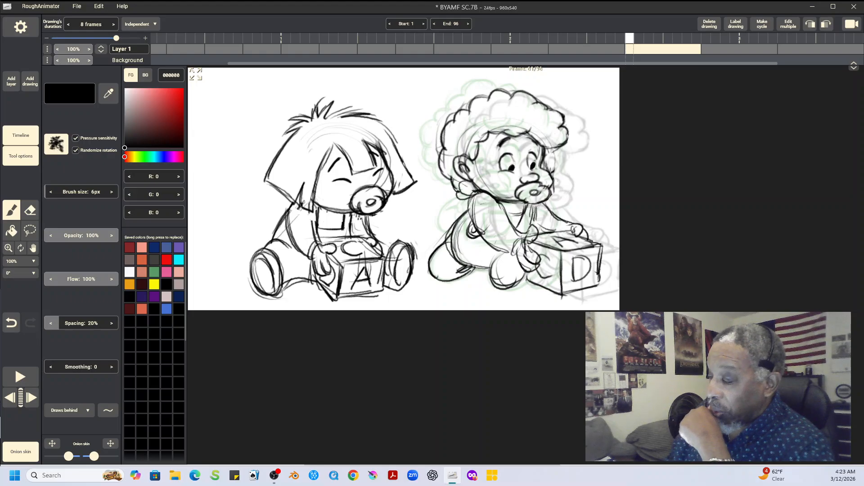
click(30, 231)
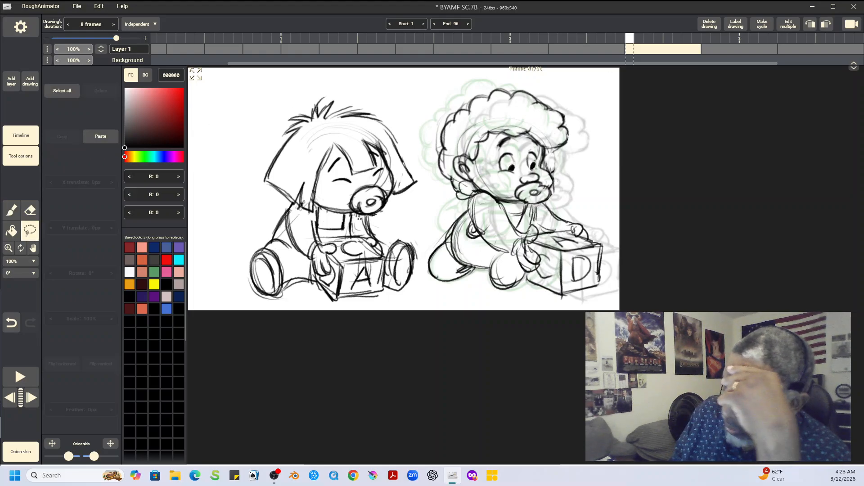
mouse_move(369, 87)
mouse_down()
mouse_move(237, 173)
mouse_move(270, 301)
mouse_move(356, 308)
mouse_move(415, 299)
mouse_move(420, 129)
mouse_move(368, 85)
mouse_up()
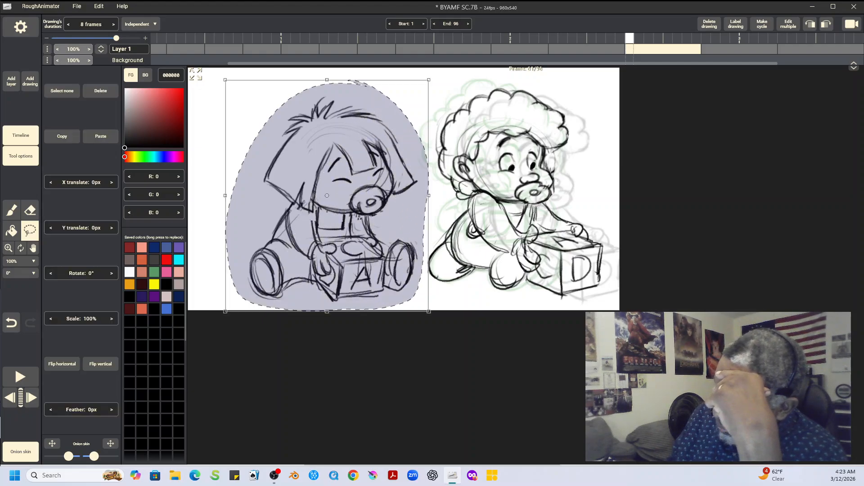
click(62, 136)
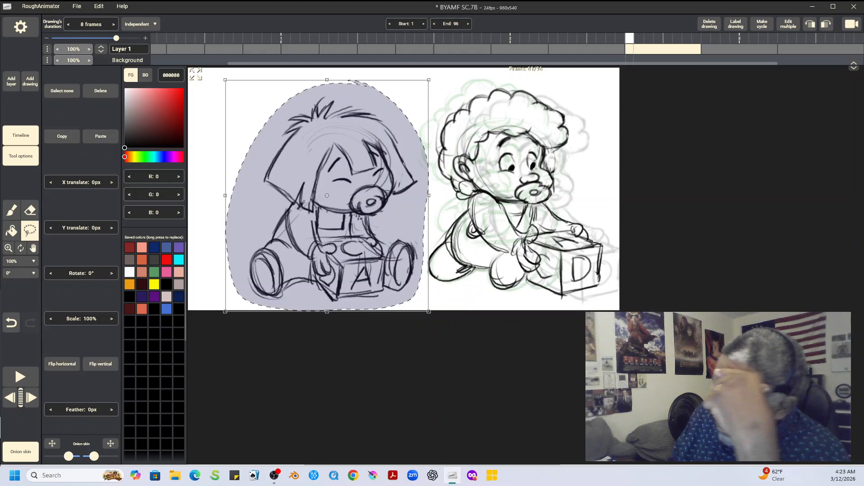
key(Right)
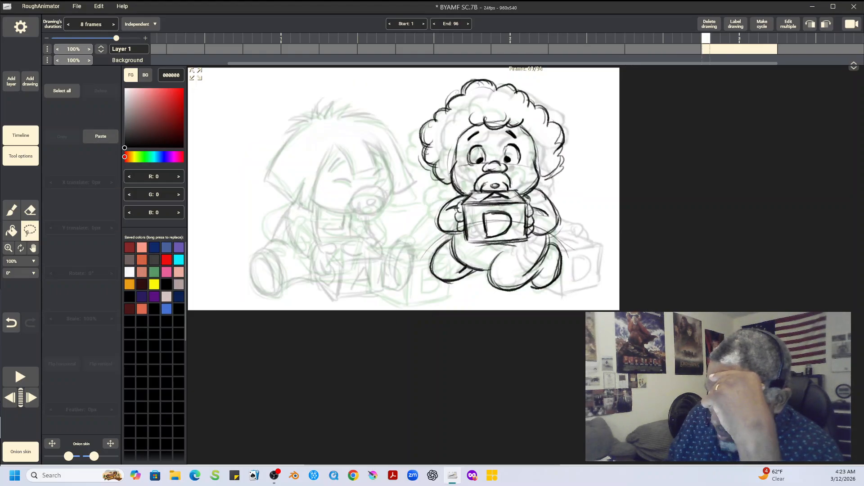
click(100, 135)
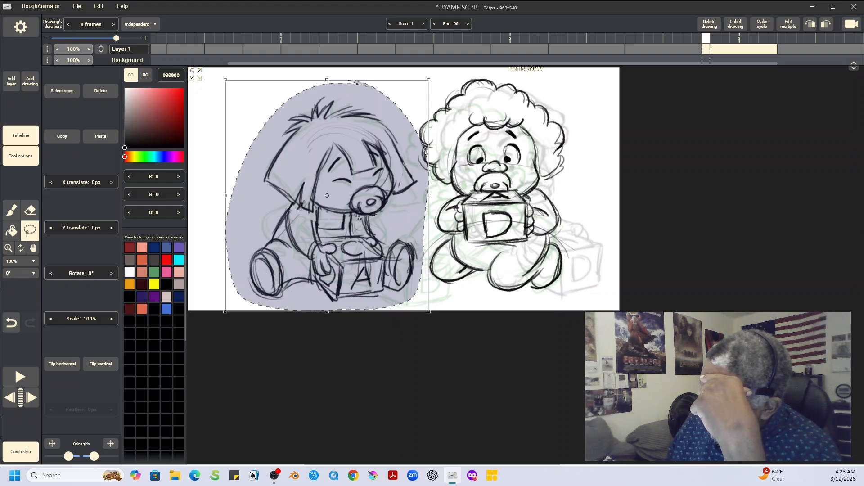
click(62, 91)
Step: Save the project and play back the animation
click(76, 7)
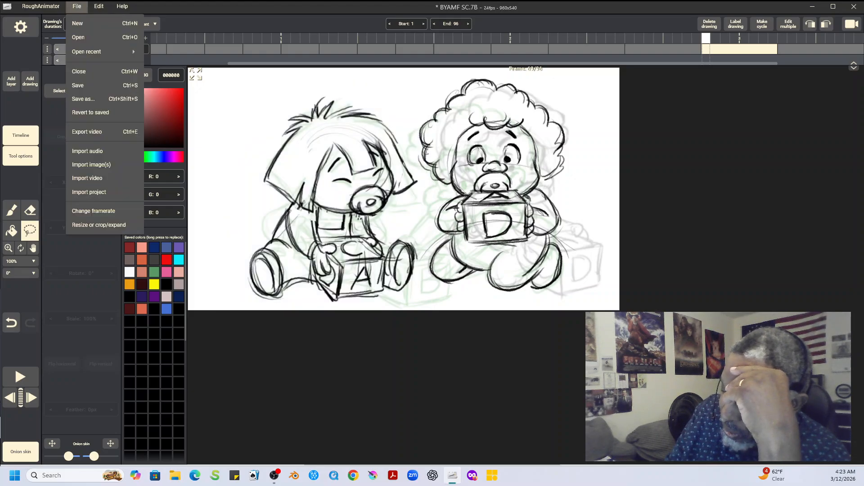
click(78, 85)
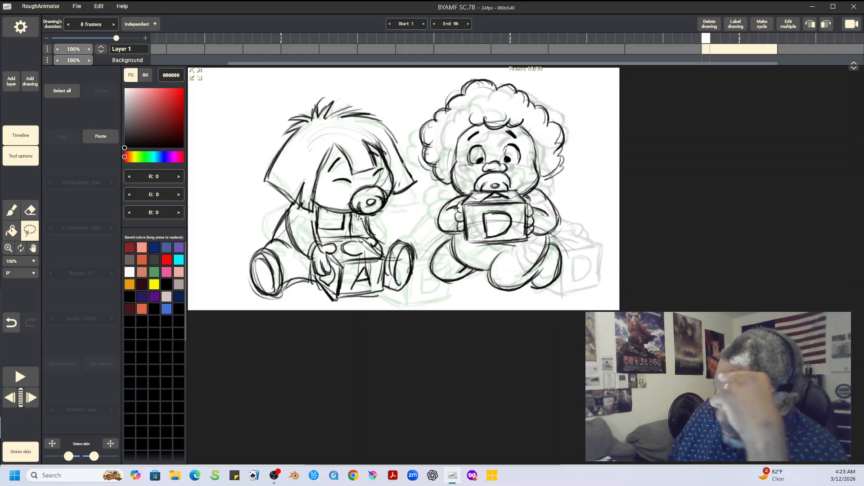
click(20, 377)
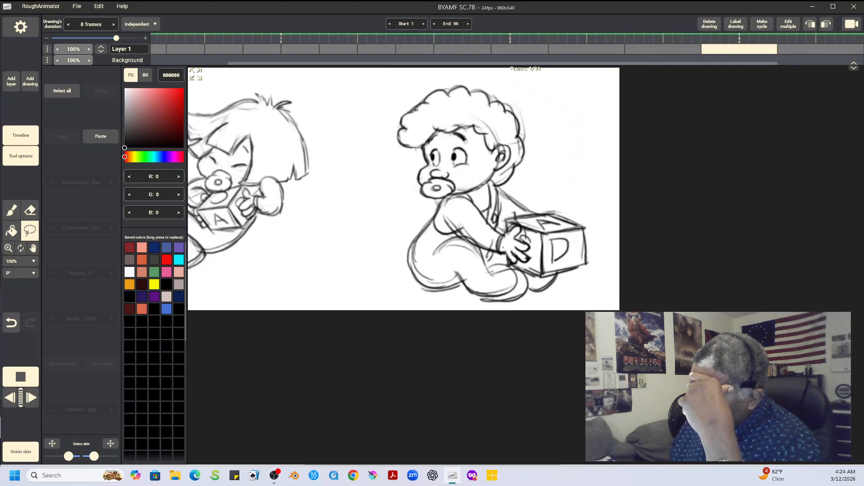
key(space)
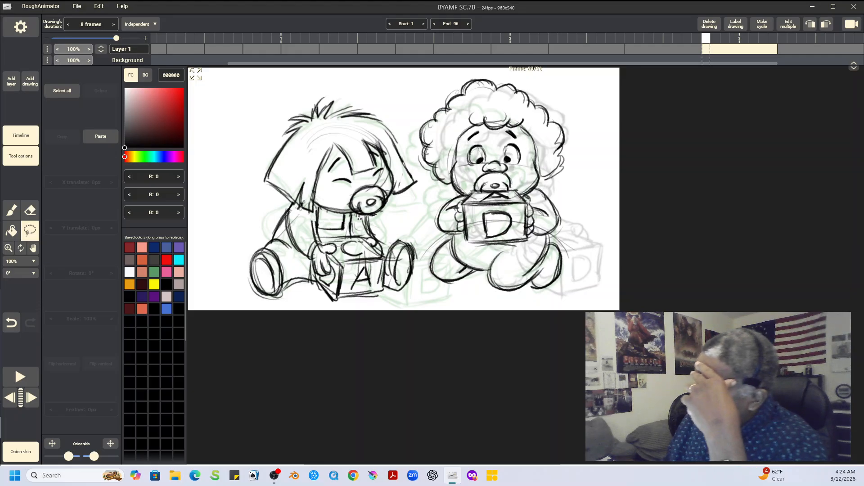
Step: Flip through the closing drawings to check the poses, and save the project
scroll(508, 49, right, 3)
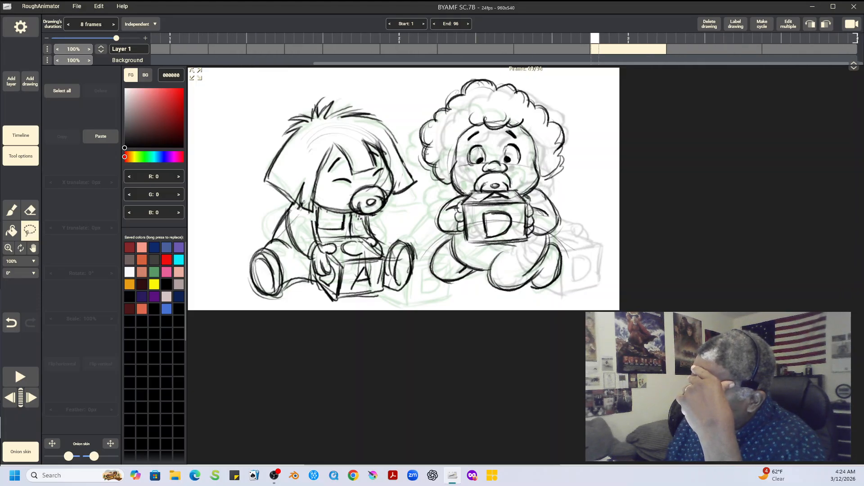
key(Right)
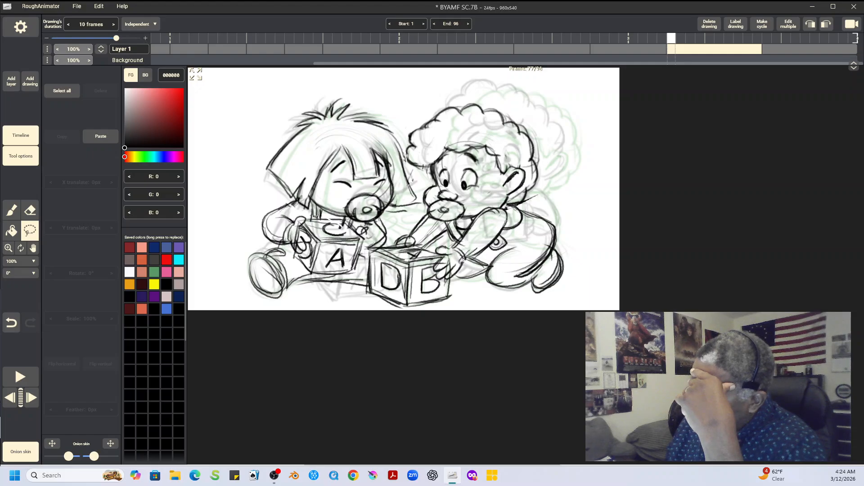
key(Right)
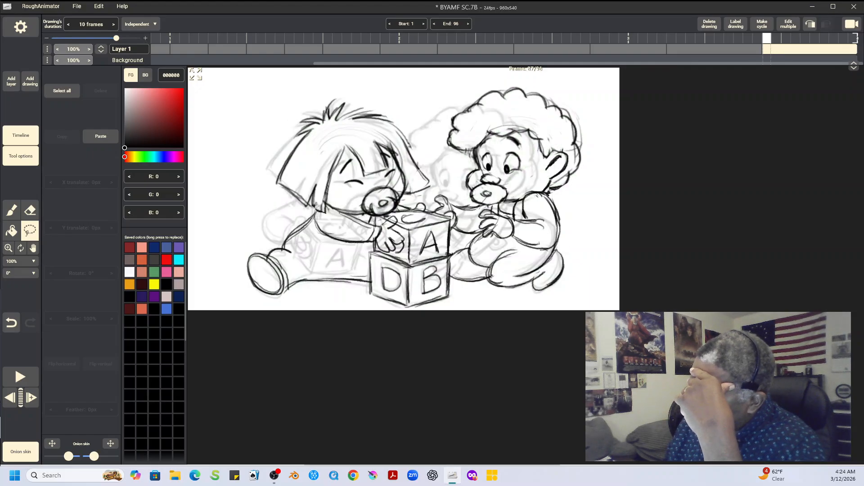
key(Left)
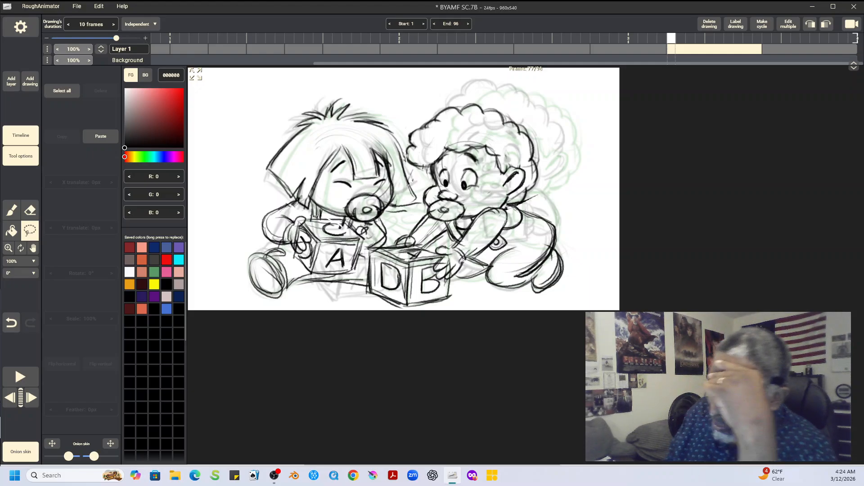
click(77, 6)
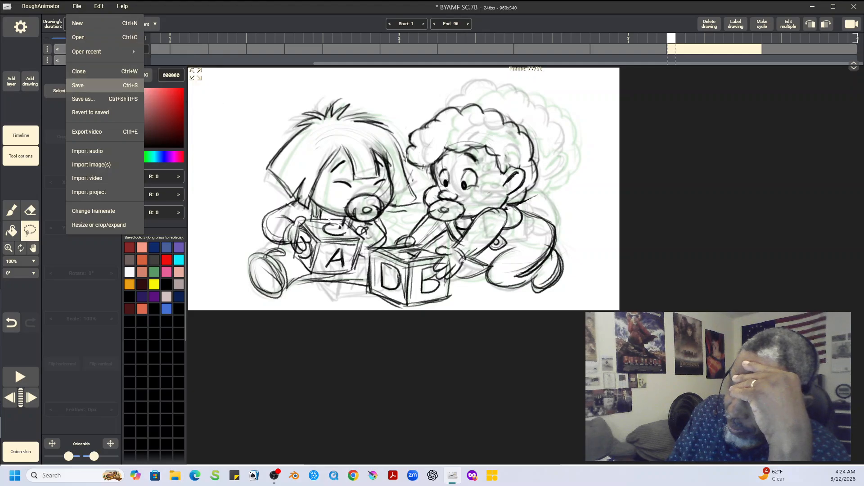
click(81, 85)
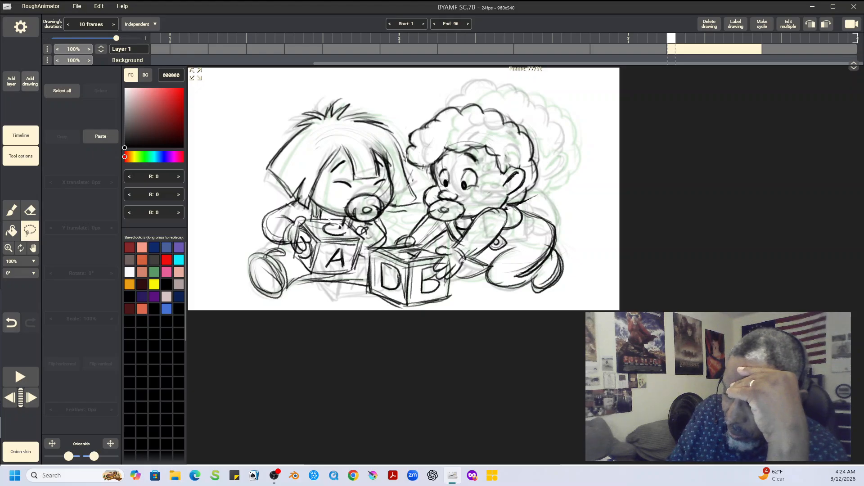
Step: Add a blank drawing between the pose with the curly-haired baby leaning over the DB block and the final stacked-blocks pose, comparing both neighbours
click(30, 81)
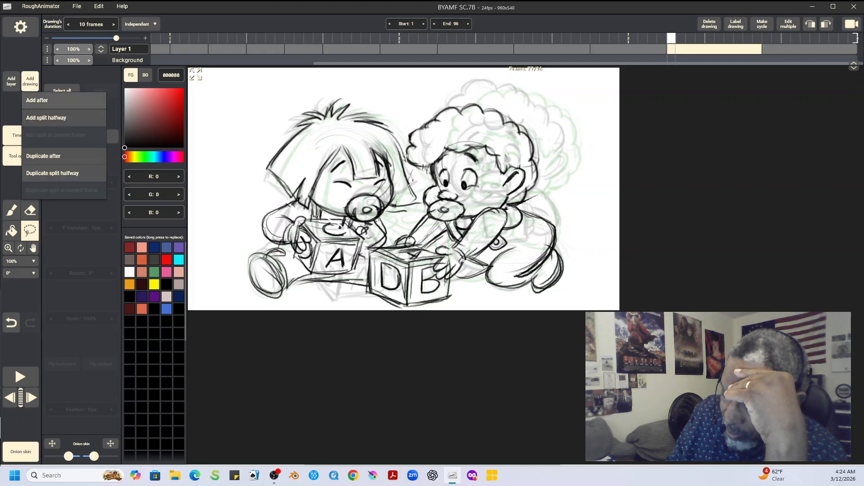
click(41, 100)
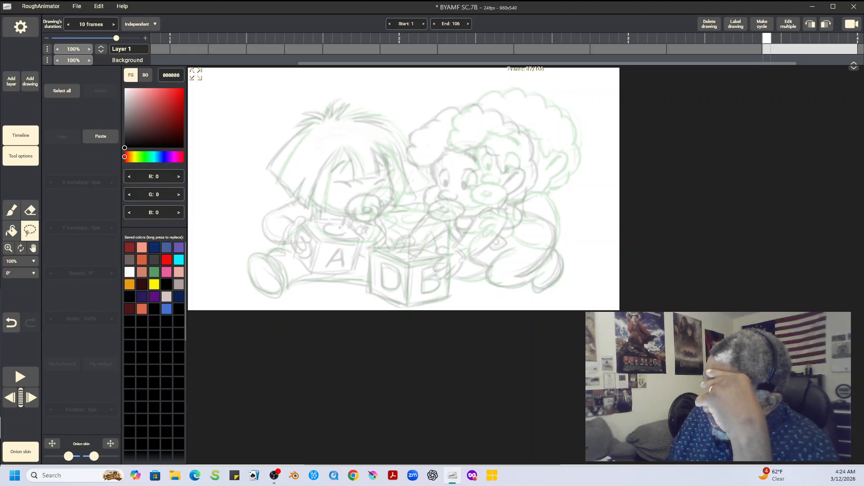
drag(810, 49, 726, 49)
click(778, 50)
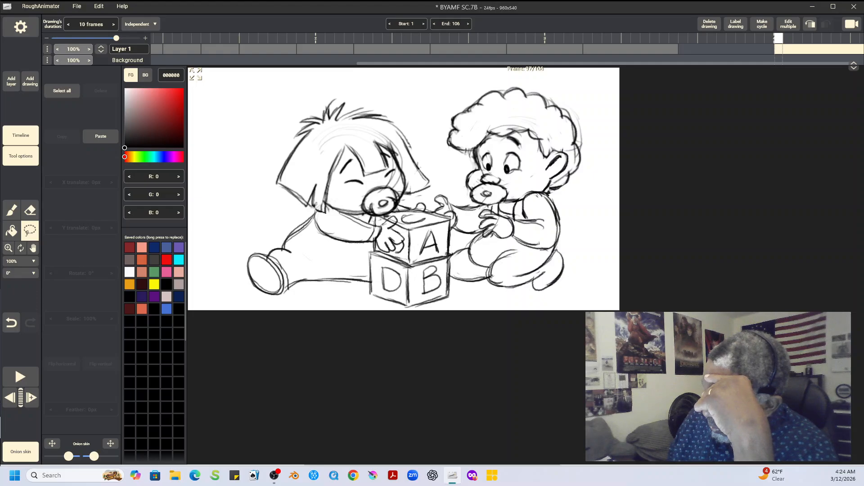
key(Left)
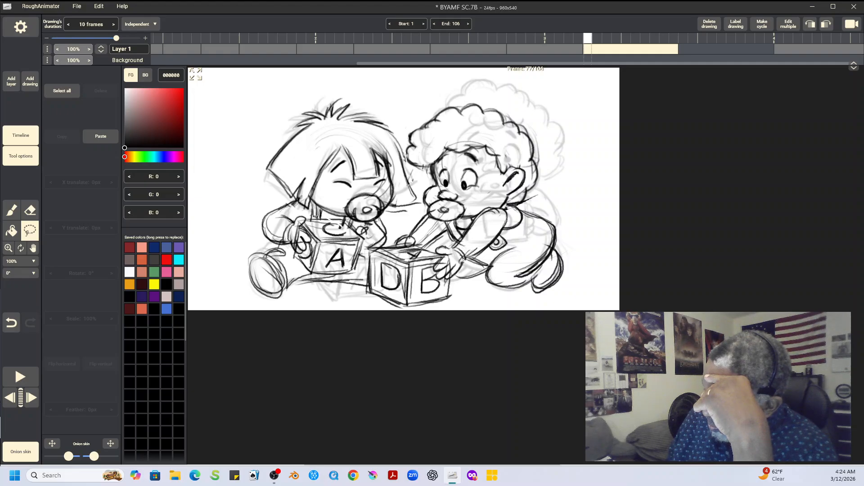
key(Right)
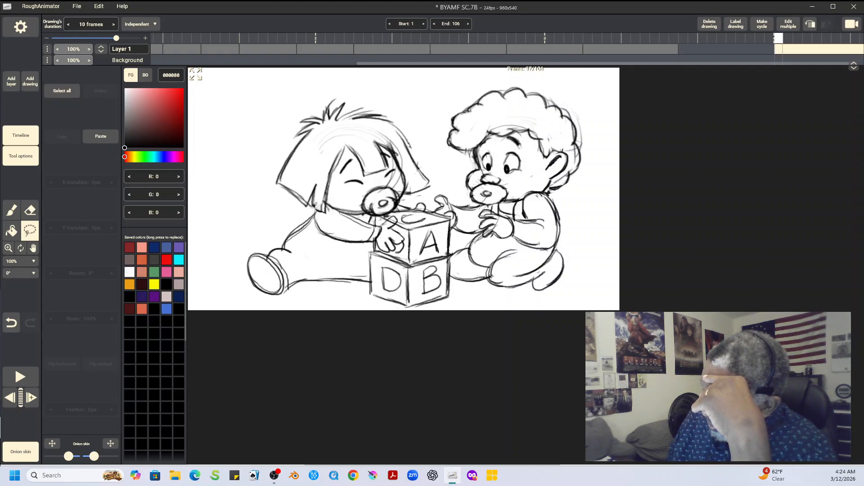
key(Left)
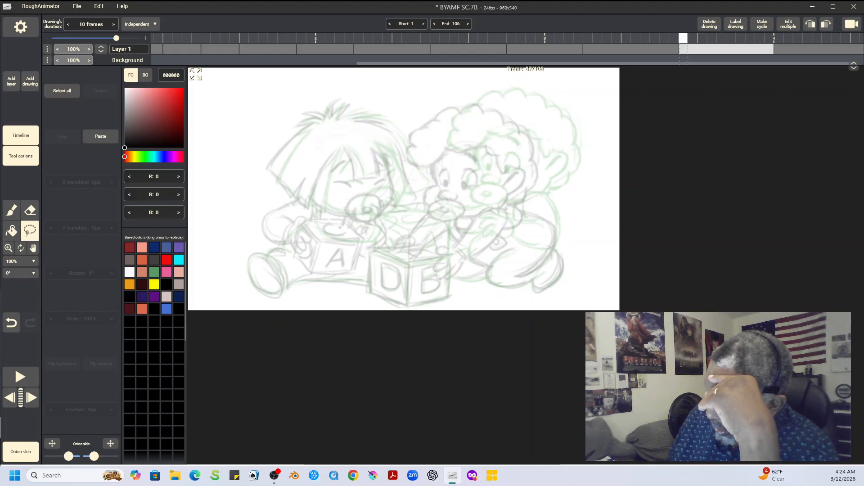
Step: Draw a box-shaped toy block in perspective above the onion-skinned blocks, midway along its path to the stack
key(b)
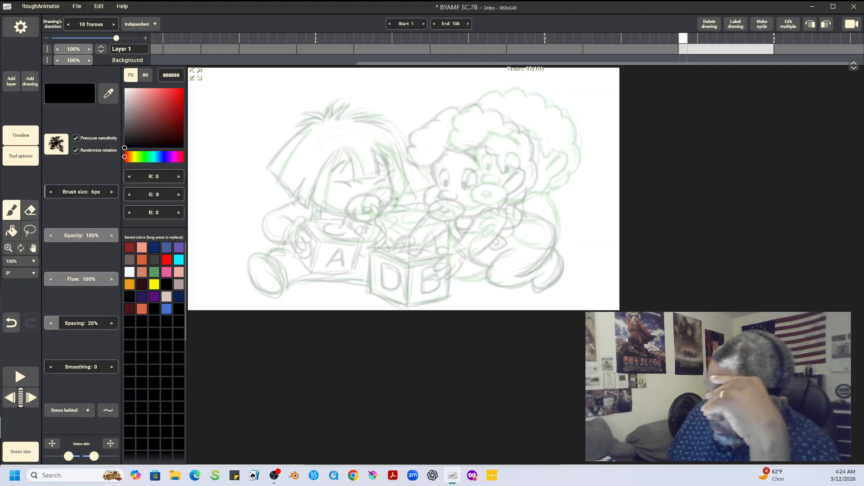
mouse_move(351, 201)
mouse_down()
mouse_move(370, 212)
mouse_move(394, 193)
mouse_move(422, 203)
mouse_move(414, 204)
mouse_move(419, 238)
mouse_up()
drag(373, 214, 372, 243)
drag(372, 243, 407, 239)
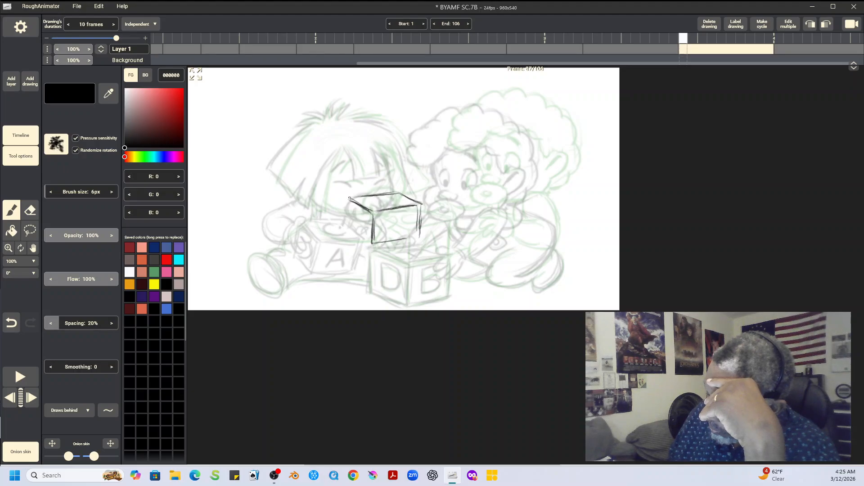
mouse_move(348, 207)
mouse_down()
mouse_move(350, 235)
mouse_move(365, 243)
mouse_move(350, 236)
mouse_move(374, 247)
mouse_up()
mouse_move(373, 213)
mouse_down()
mouse_move(373, 243)
mouse_move(349, 198)
mouse_move(345, 238)
mouse_up()
mouse_move(345, 235)
mouse_down()
mouse_move(419, 221)
mouse_move(380, 246)
mouse_move(412, 240)
mouse_up()
drag(375, 248, 421, 238)
drag(421, 204, 418, 237)
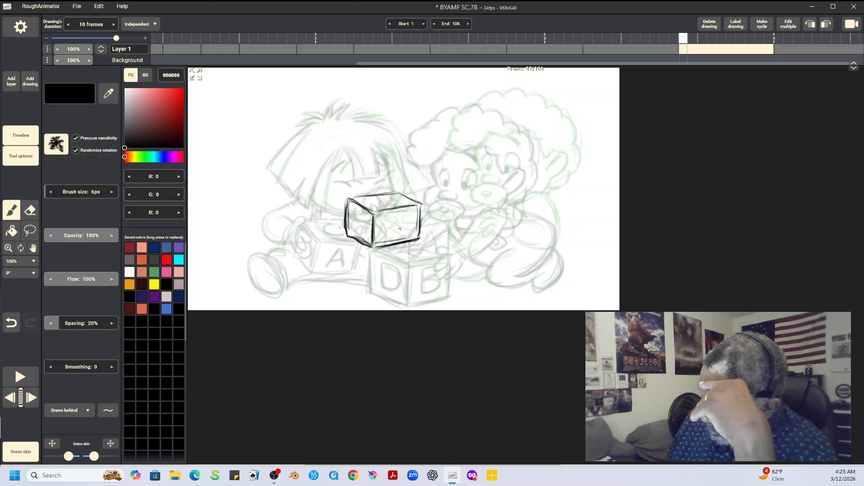
Step: Draw the letter A on the raised block's front and a curved letter on its top face, checking against the neighbouring drawings
mouse_move(396, 216)
mouse_down()
mouse_move(387, 239)
mouse_move(404, 234)
mouse_move(406, 223)
mouse_up()
drag(375, 198, 400, 202)
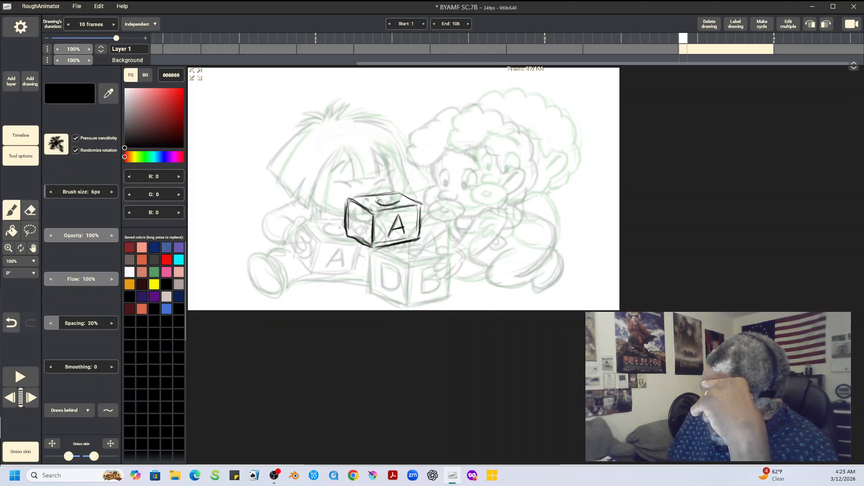
mouse_move(348, 199)
mouse_down()
mouse_move(348, 233)
mouse_move(364, 239)
mouse_up()
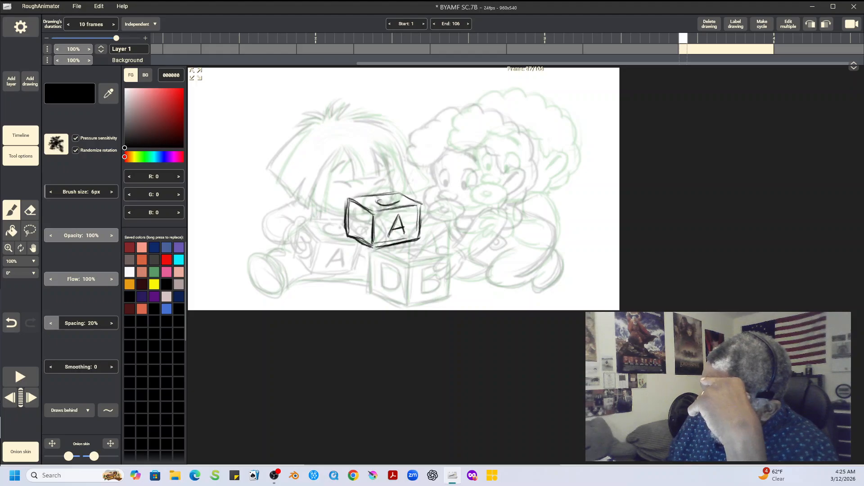
key(Left)
key(Right)
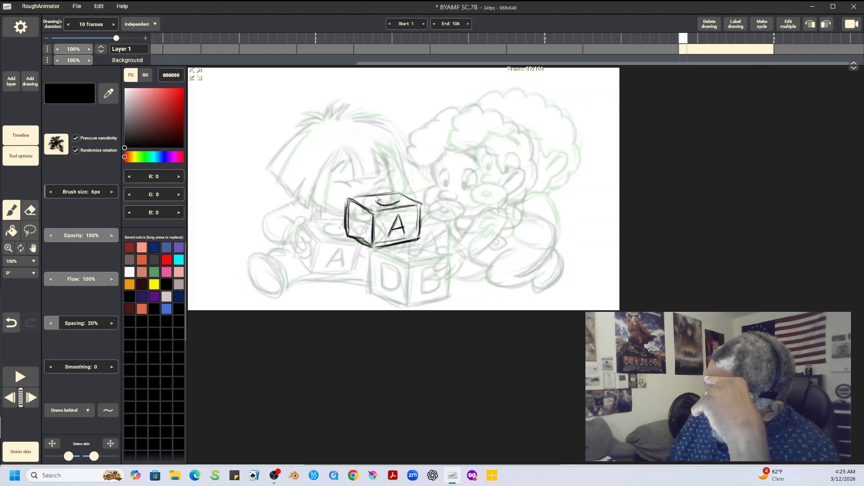
key(Right)
key(Left)
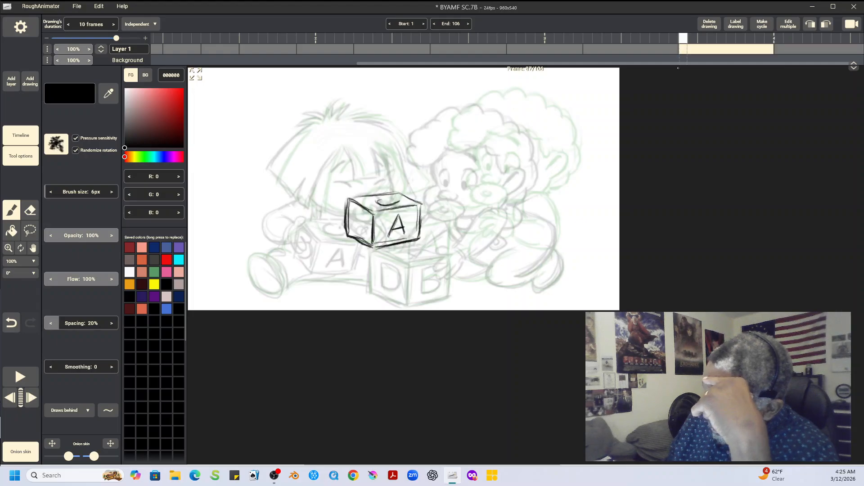
Step: Shift the lettered block slightly upward with a lasso selection and check its path against the neighbouring drawings
key(l)
mouse_move(401, 181)
mouse_down()
mouse_move(400, 269)
mouse_move(395, 172)
mouse_up()
drag(391, 225, 390, 218)
key(ctrl+d)
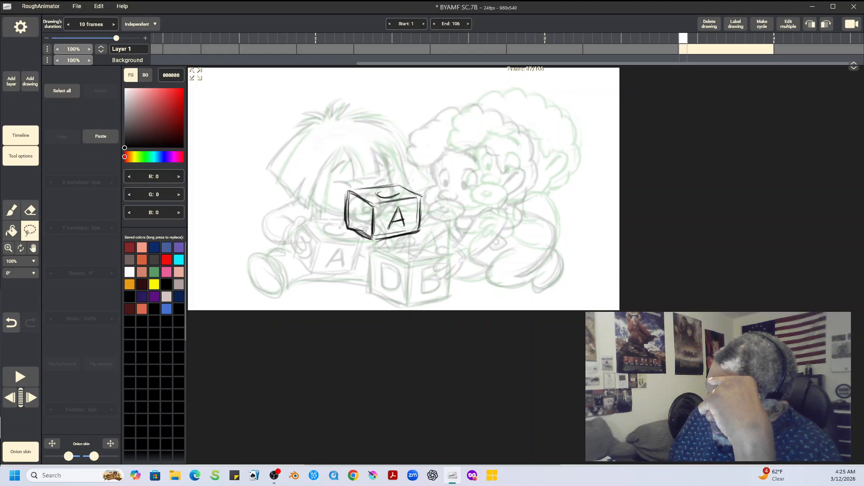
key(Left)
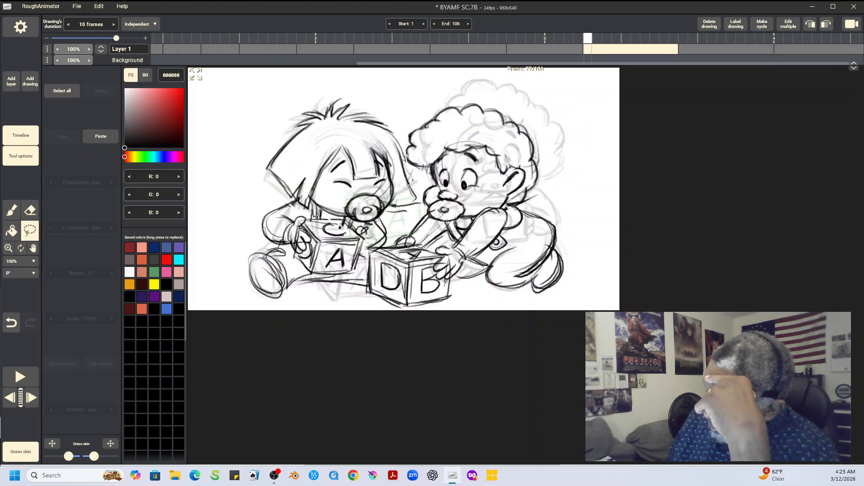
key(Right)
key(Right)
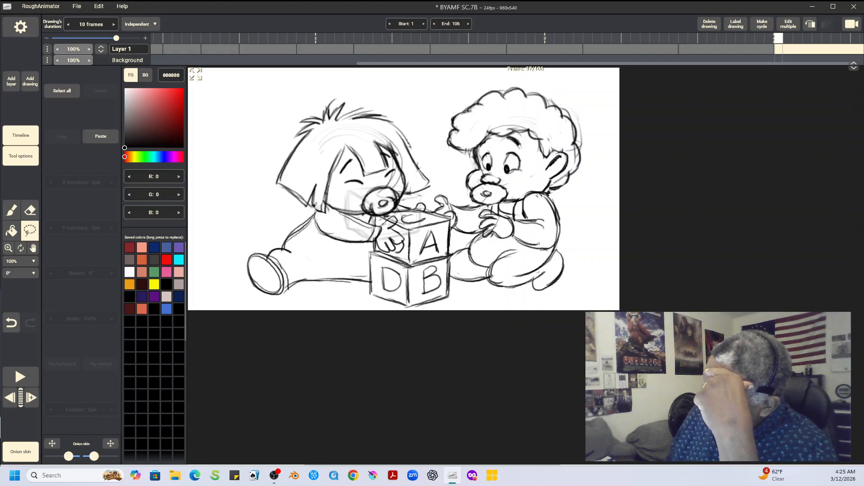
key(Left)
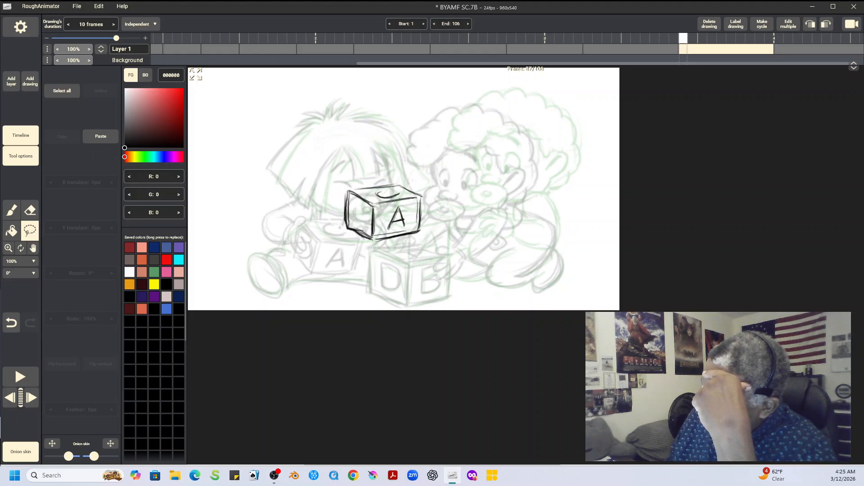
Step: Copy the spiky-haired baby's head from the final drawing and paste it into the new in-between drawing
key(Right)
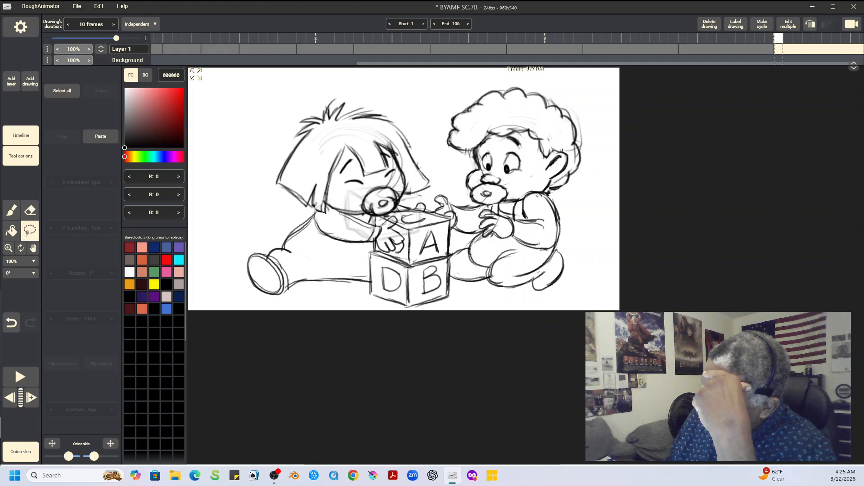
mouse_move(313, 98)
mouse_down()
mouse_move(288, 205)
mouse_move(340, 223)
mouse_move(407, 203)
mouse_move(419, 121)
mouse_move(314, 98)
mouse_up()
click(62, 136)
key(Left)
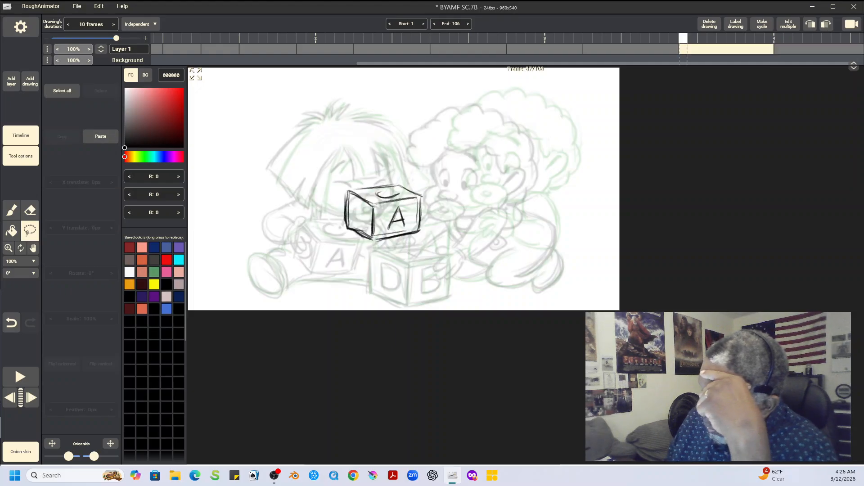
click(101, 136)
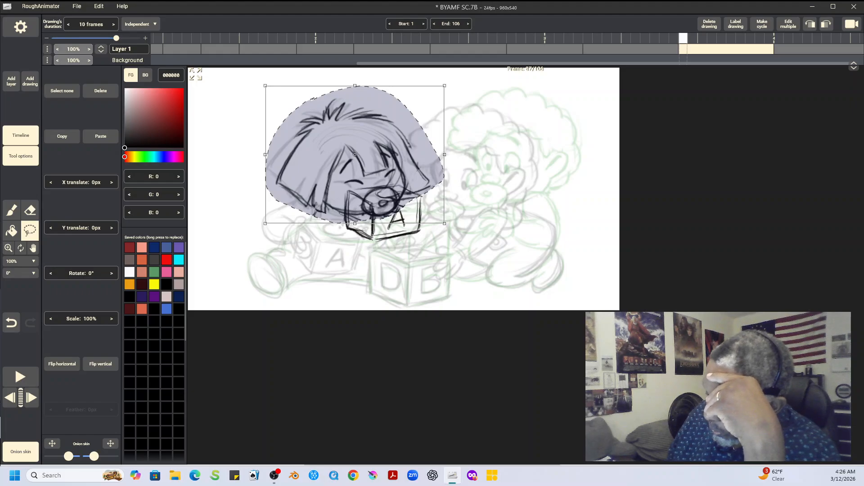
Step: Offset the pasted head by -78 px in X and -19 px in Y, rotate it -8°, and deselect it
drag(355, 154, 328, 148)
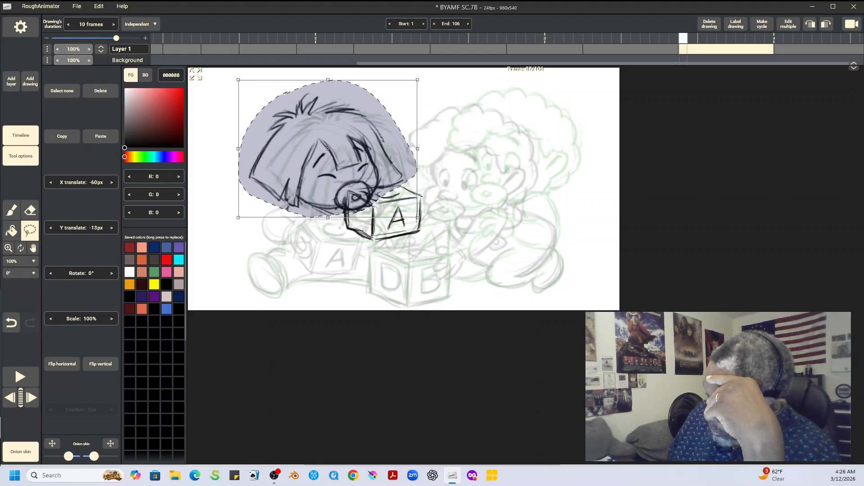
drag(443, 149, 443, 134)
drag(328, 149, 320, 146)
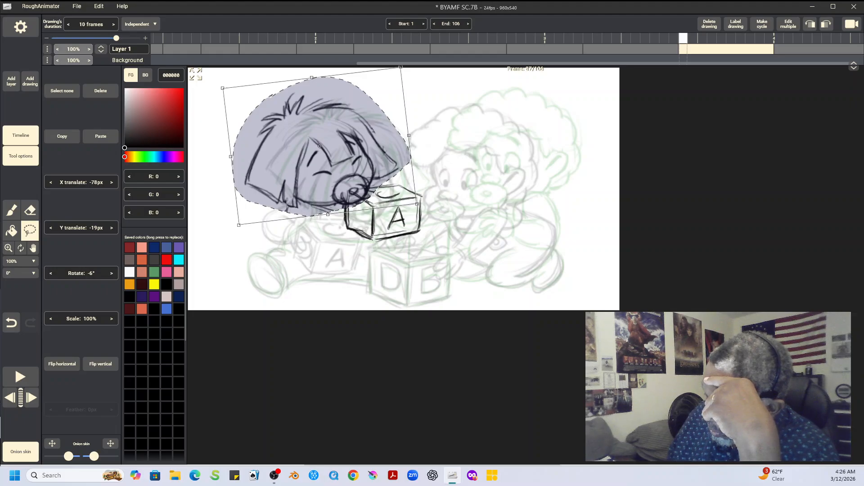
drag(435, 133, 434, 129)
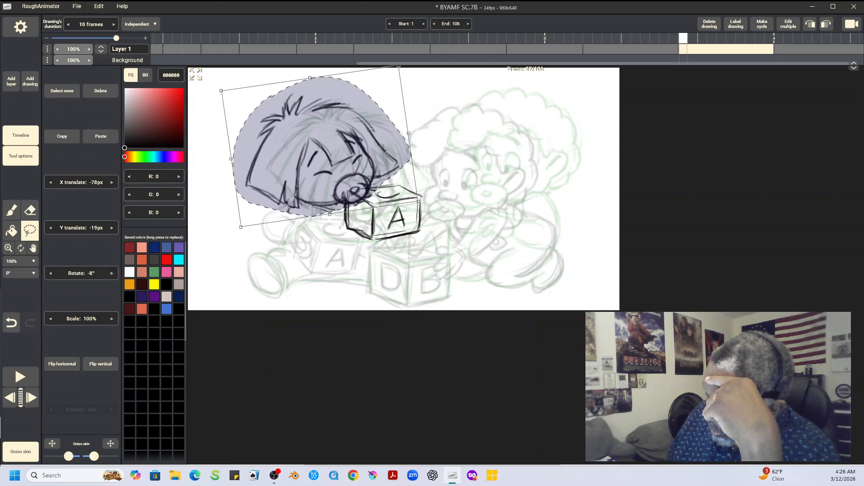
click(62, 91)
Step: Erase the pacifier lines overlapping the raised block and redraw the block's upper edge
click(30, 210)
mouse_move(367, 188)
mouse_down()
mouse_move(353, 210)
mouse_move(362, 192)
mouse_move(369, 195)
mouse_move(353, 196)
mouse_move(375, 192)
mouse_move(349, 196)
mouse_move(350, 215)
mouse_move(364, 187)
mouse_move(345, 193)
mouse_move(345, 228)
mouse_up()
click(11, 210)
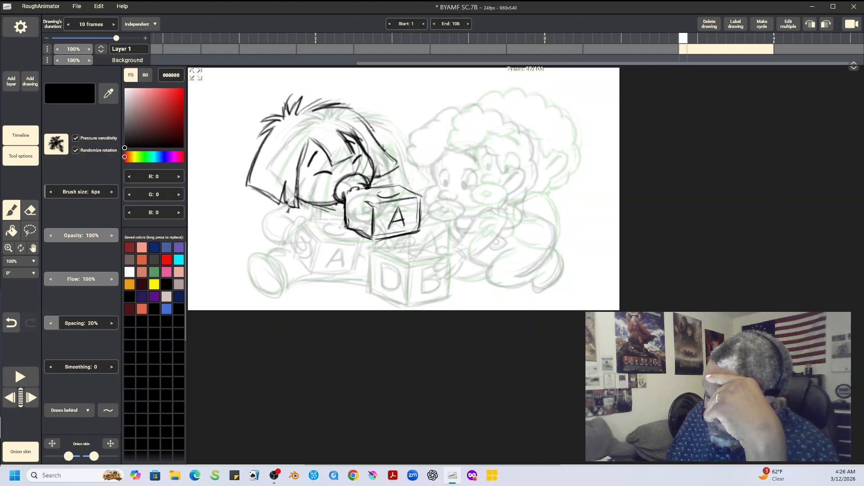
drag(349, 193, 370, 205)
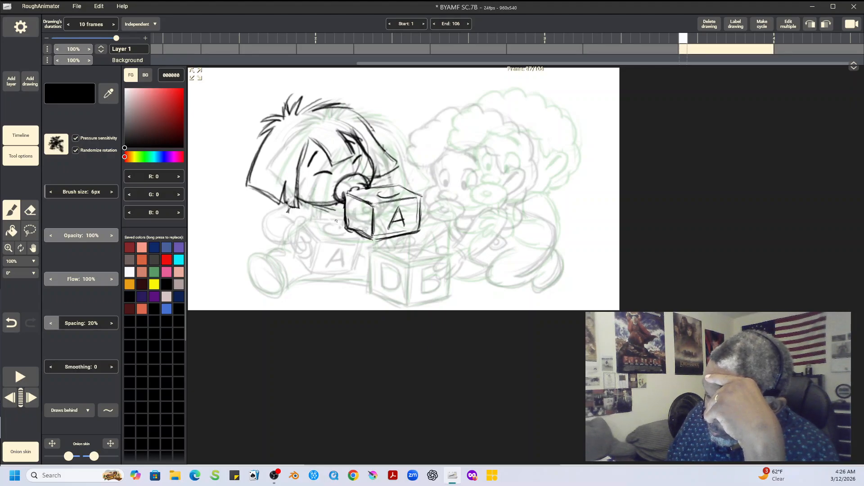
Step: Draw the spiky-haired baby's arm and hand gripping the raised A block, plus a fingertip behind the block's top, erasing overlapping block lines
mouse_move(298, 210)
mouse_down()
mouse_move(306, 236)
mouse_move(300, 226)
mouse_move(352, 225)
mouse_move(344, 210)
mouse_move(321, 207)
mouse_move(292, 222)
mouse_move(300, 232)
mouse_move(296, 204)
mouse_move(313, 205)
mouse_move(300, 199)
mouse_move(314, 212)
mouse_move(290, 204)
mouse_move(306, 239)
mouse_move(327, 213)
mouse_move(344, 222)
mouse_move(343, 193)
mouse_move(366, 208)
mouse_move(354, 207)
mouse_move(366, 213)
mouse_move(355, 227)
mouse_move(334, 213)
mouse_move(342, 207)
mouse_move(311, 223)
mouse_move(292, 221)
mouse_move(317, 242)
mouse_move(343, 227)
mouse_up()
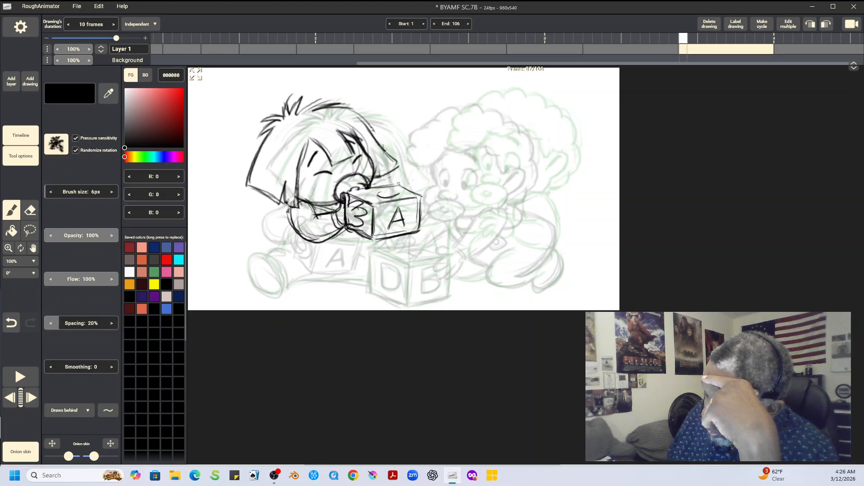
drag(396, 181, 404, 186)
mouse_move(346, 193)
mouse_down()
mouse_move(369, 189)
mouse_move(344, 207)
mouse_move(345, 219)
mouse_up()
click(30, 210)
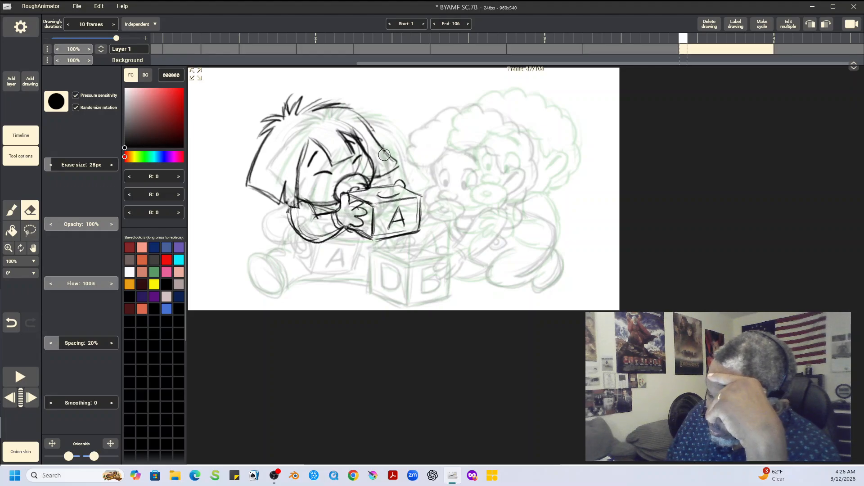
click(12, 210)
mouse_move(337, 212)
mouse_down()
mouse_move(343, 193)
mouse_move(349, 210)
mouse_up()
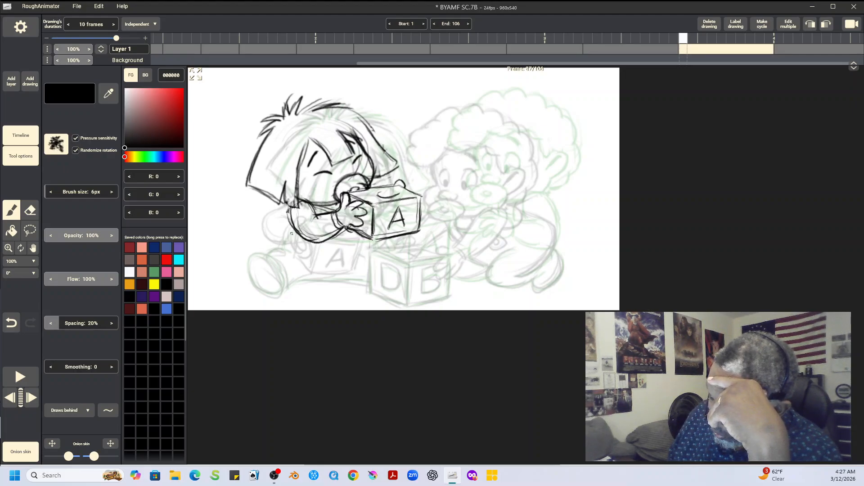
Step: Draw the spiky-haired baby's lower back, outstretched leg and foot, tracing the onion-skinned pose
drag(285, 249, 296, 230)
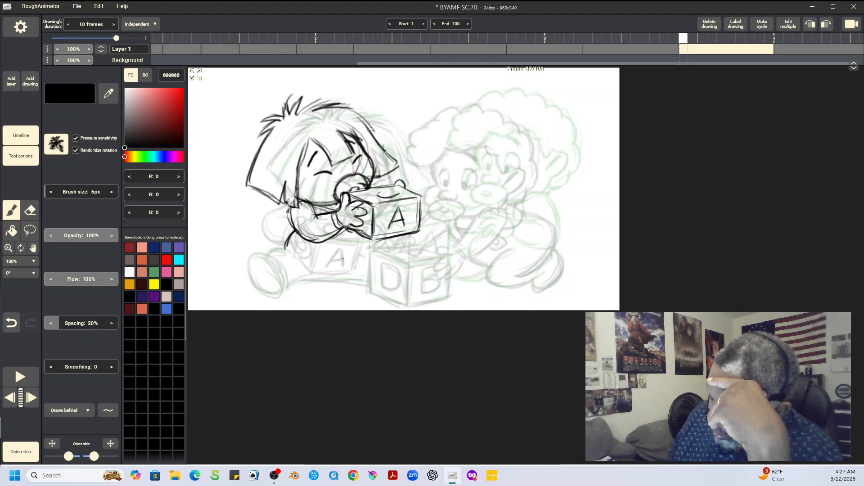
mouse_move(269, 257)
mouse_down()
mouse_move(250, 261)
mouse_move(250, 274)
mouse_move(264, 289)
mouse_move(280, 282)
mouse_move(250, 260)
mouse_up()
mouse_move(261, 291)
mouse_down()
mouse_move(279, 286)
mouse_move(268, 260)
mouse_move(253, 258)
mouse_move(251, 278)
mouse_move(275, 296)
mouse_move(249, 273)
mouse_move(256, 256)
mouse_move(275, 261)
mouse_move(284, 277)
mouse_move(273, 286)
mouse_move(276, 294)
mouse_move(284, 274)
mouse_move(291, 289)
mouse_move(281, 290)
mouse_move(370, 278)
mouse_up()
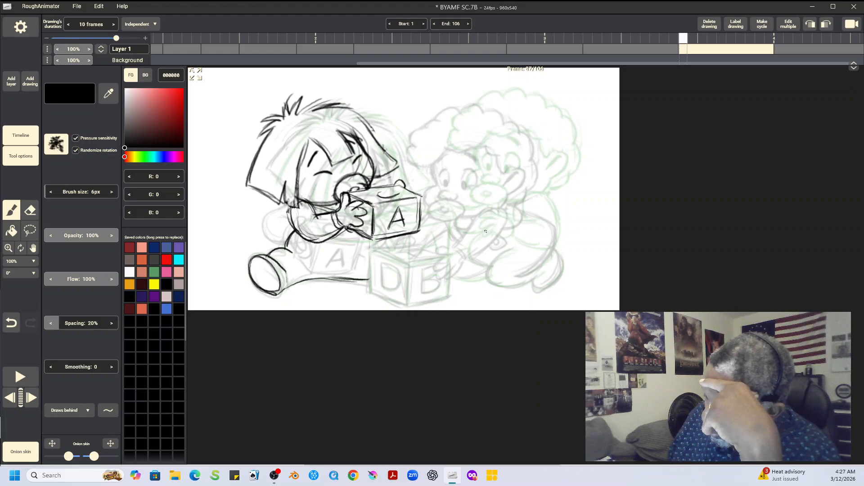
Step: Trace the stationary block between the babies, with the letters D and B on its two front faces
mouse_move(371, 251)
mouse_down()
mouse_move(372, 284)
mouse_move(370, 252)
mouse_move(406, 264)
mouse_move(445, 259)
mouse_move(406, 247)
mouse_move(448, 256)
mouse_move(423, 255)
mouse_move(422, 292)
mouse_move(433, 267)
mouse_move(423, 295)
mouse_up()
drag(451, 258, 449, 298)
mouse_move(408, 263)
mouse_down()
mouse_move(407, 306)
mouse_move(446, 298)
mouse_up()
mouse_move(383, 284)
mouse_down()
mouse_move(381, 267)
mouse_move(383, 288)
mouse_up()
mouse_move(382, 266)
mouse_down()
mouse_move(397, 270)
mouse_move(384, 265)
mouse_up()
drag(393, 289, 380, 289)
drag(370, 294, 401, 307)
drag(371, 294, 407, 305)
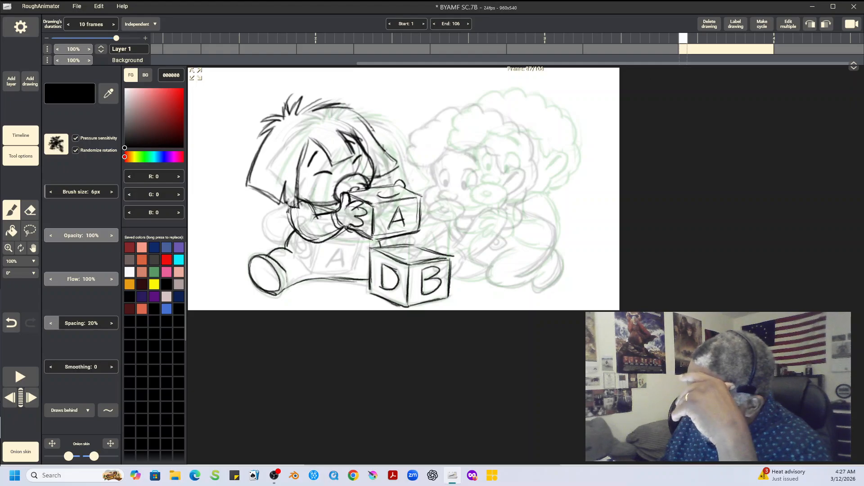
Step: Compare the neighbouring drawings, and copy the curly-haired baby's head from the previous drawing into the in-between drawing
key(Left)
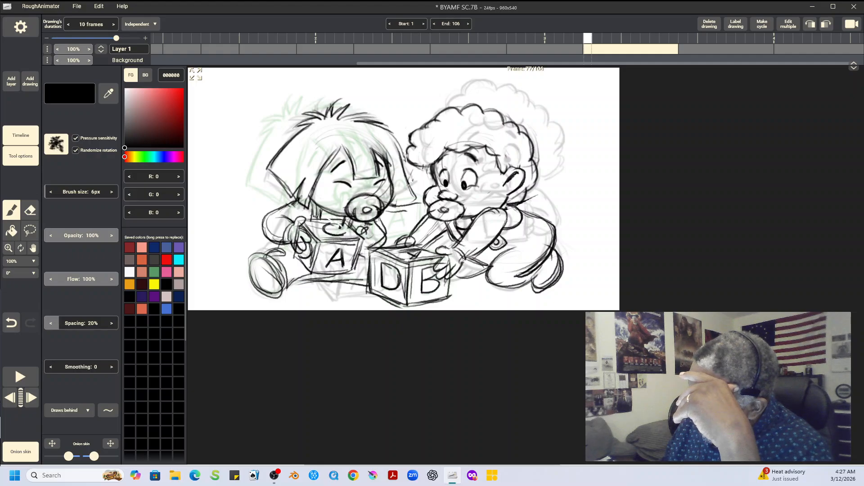
key(Right)
key(Right)
key(Left)
key(Left)
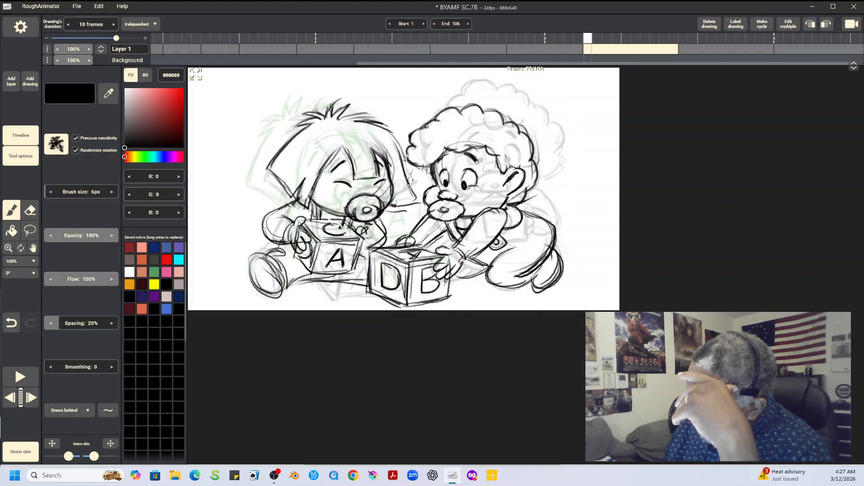
click(30, 231)
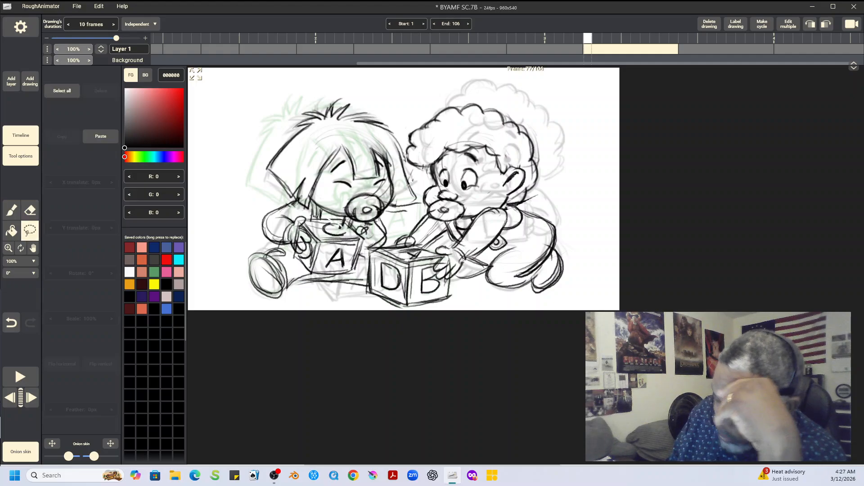
mouse_move(432, 107)
mouse_down()
mouse_move(406, 140)
mouse_move(407, 166)
mouse_move(435, 226)
mouse_move(547, 187)
mouse_move(488, 90)
mouse_move(432, 107)
mouse_up()
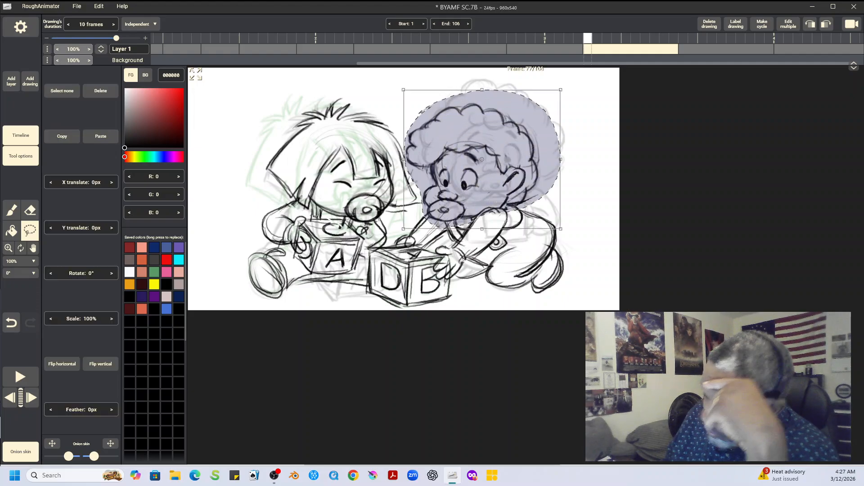
click(62, 137)
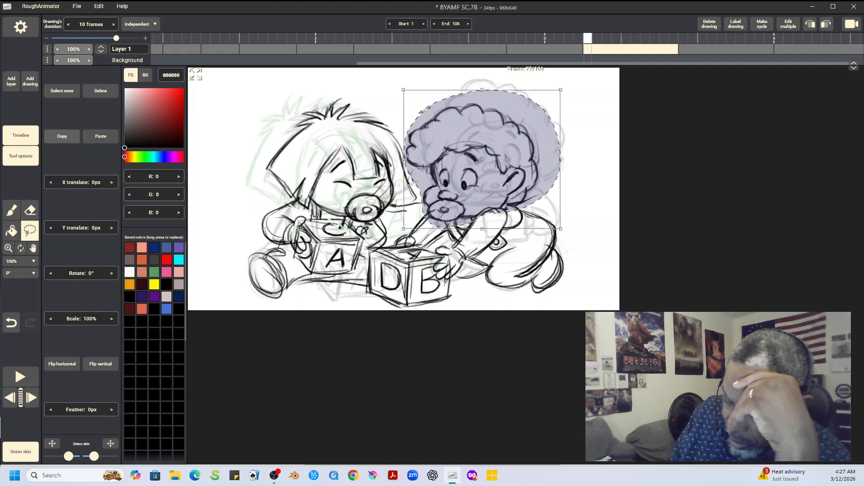
key(Right)
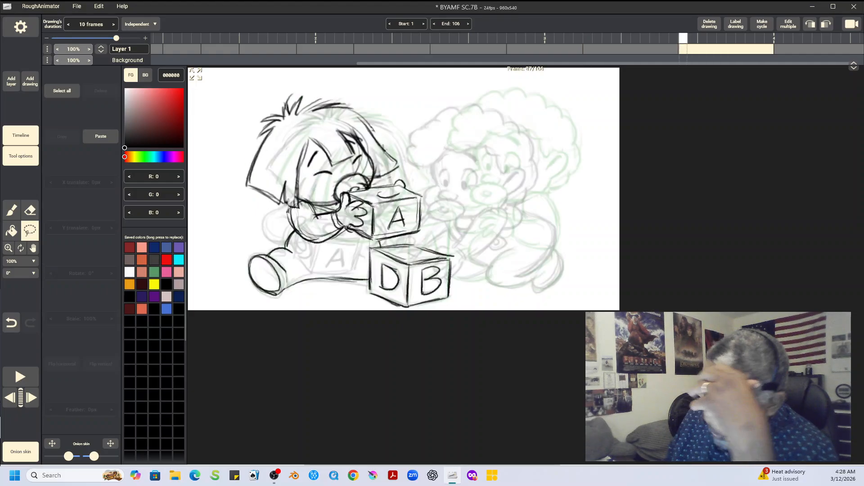
click(101, 135)
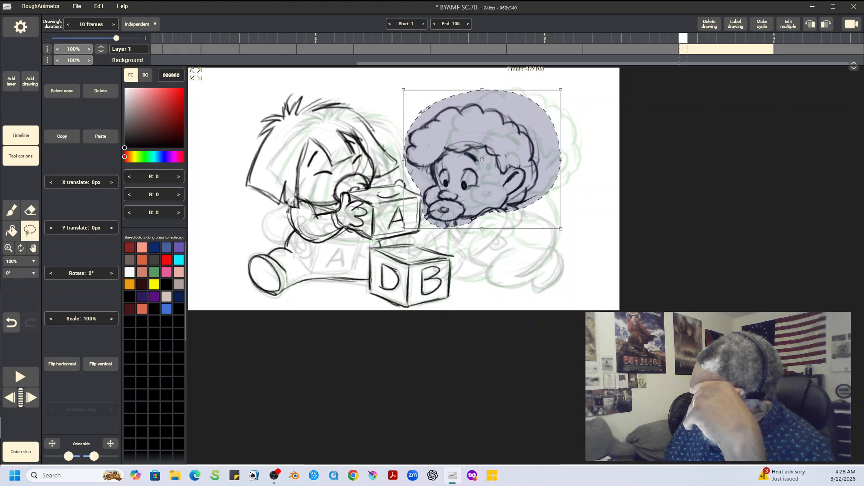
Step: Shift the pasted curly-haired head slightly right and up, deselect it, and erase the stray body lines around its edges
drag(469, 177, 492, 169)
key(ctrl+d)
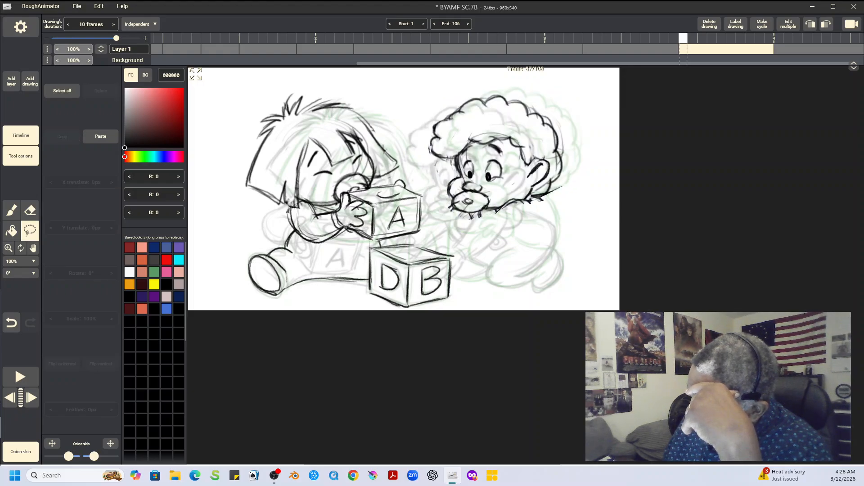
key(e)
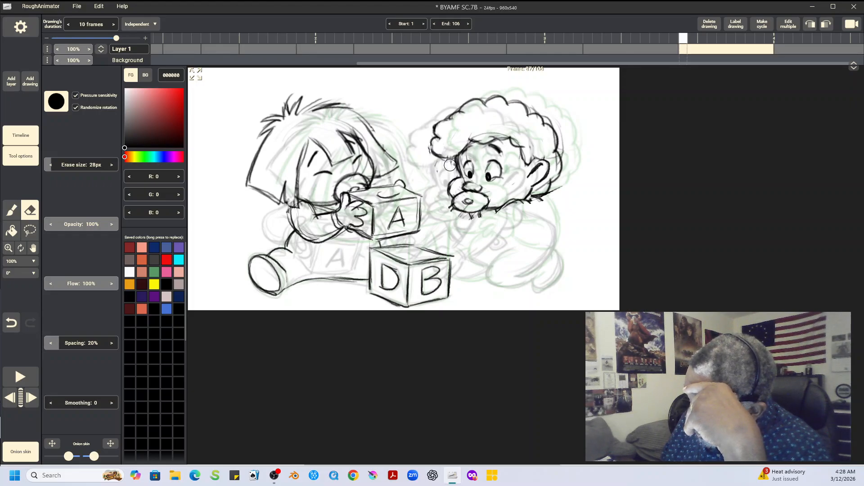
mouse_move(493, 224)
mouse_down()
mouse_move(465, 219)
mouse_move(558, 191)
mouse_move(544, 183)
mouse_move(549, 200)
mouse_move(489, 214)
mouse_up()
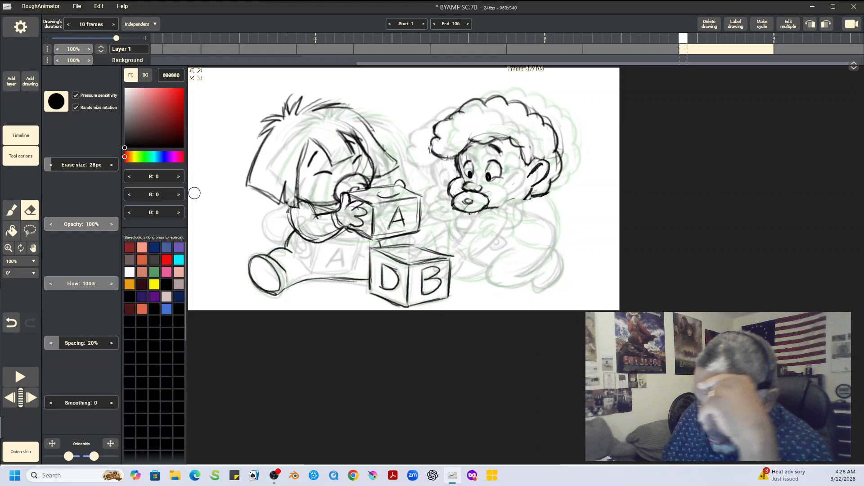
Step: Draw the curly-haired baby's sleeve, bent arm and both open hands below and beside the pacifier
click(11, 210)
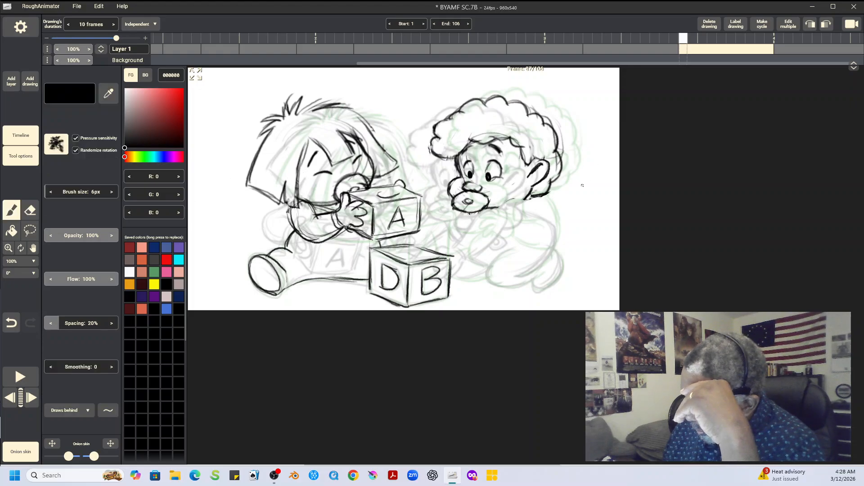
drag(446, 224, 455, 239)
mouse_move(495, 215)
mouse_down()
mouse_move(526, 223)
mouse_move(514, 243)
mouse_move(531, 218)
mouse_move(526, 205)
mouse_move(527, 234)
mouse_up()
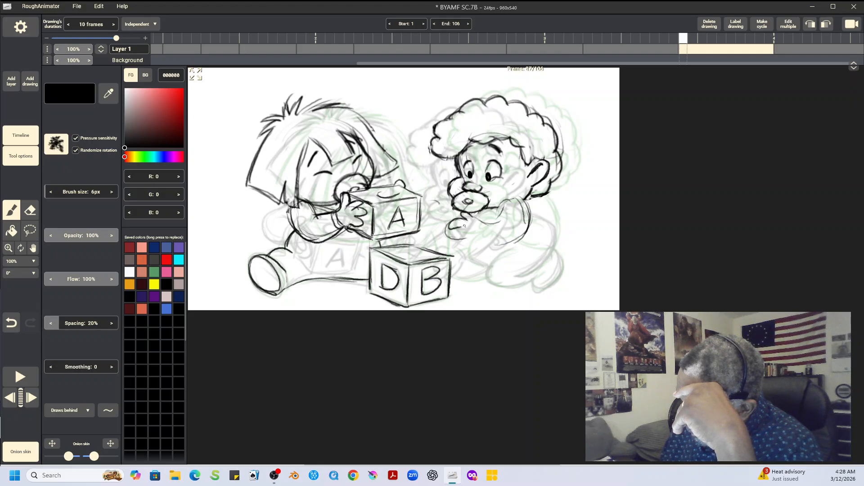
mouse_move(464, 233)
mouse_down()
mouse_move(476, 235)
mouse_move(485, 218)
mouse_move(523, 199)
mouse_move(496, 225)
mouse_move(531, 227)
mouse_move(509, 244)
mouse_move(523, 243)
mouse_up()
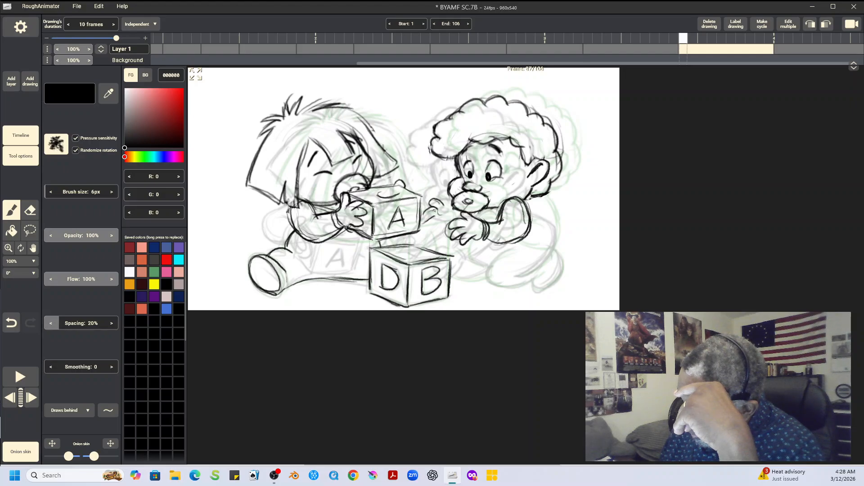
drag(438, 222, 443, 227)
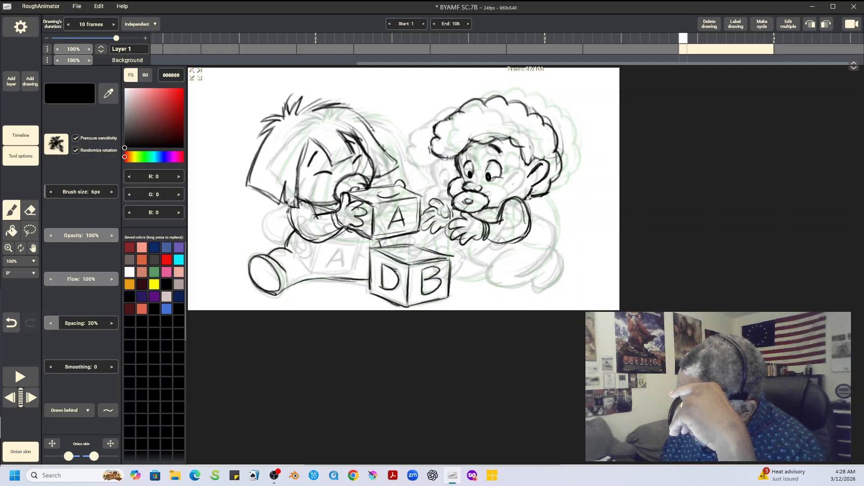
Step: Draw the curly-haired baby's rounded back, belly, folded legs and foot, and add the missing body line beside the spiky-haired baby's raised block
mouse_move(542, 216)
mouse_down()
mouse_move(558, 232)
mouse_move(558, 252)
mouse_move(540, 270)
mouse_up()
drag(526, 205, 556, 269)
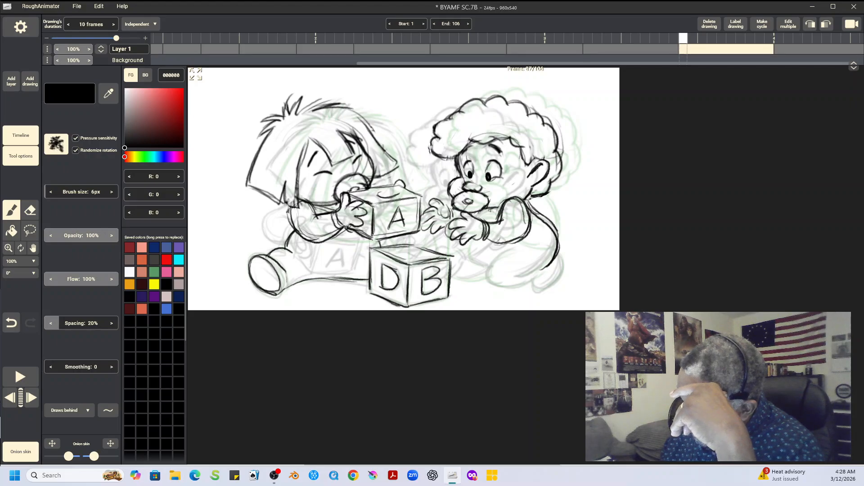
mouse_move(514, 249)
mouse_down()
mouse_move(488, 282)
mouse_move(509, 287)
mouse_move(552, 259)
mouse_up()
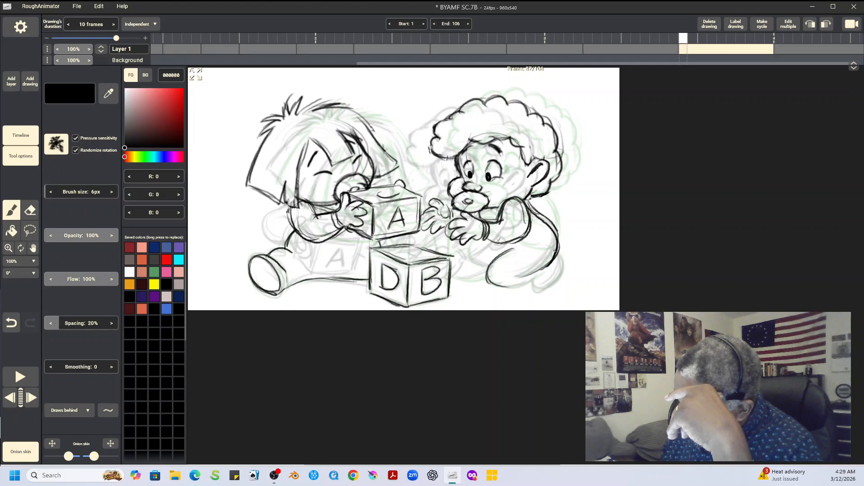
mouse_move(488, 284)
mouse_down()
mouse_move(513, 286)
mouse_move(547, 270)
mouse_move(533, 279)
mouse_move(546, 289)
mouse_move(555, 258)
mouse_move(561, 272)
mouse_move(542, 280)
mouse_up()
mouse_move(473, 240)
mouse_down()
mouse_move(484, 267)
mouse_move(472, 236)
mouse_move(482, 268)
mouse_move(458, 249)
mouse_move(449, 257)
mouse_move(474, 245)
mouse_move(472, 271)
mouse_move(461, 275)
mouse_move(486, 270)
mouse_move(451, 275)
mouse_move(487, 269)
mouse_up()
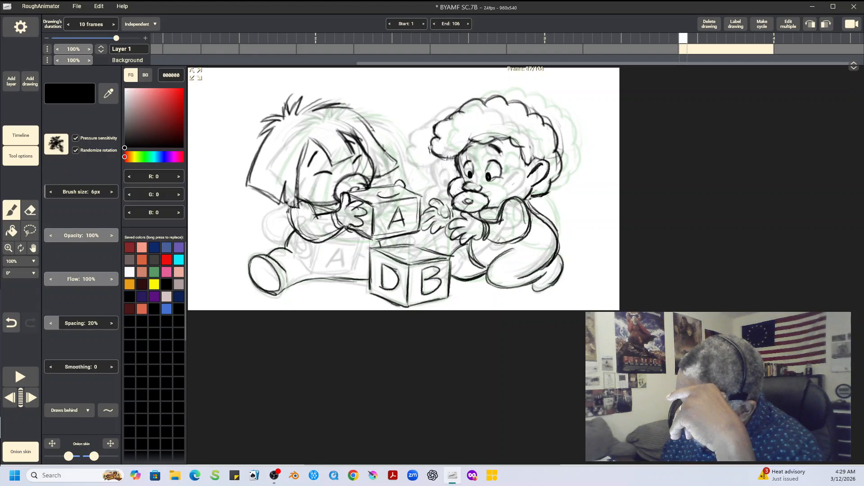
drag(364, 238, 359, 271)
Step: Play back the animation to check the new in-between drawing, and save the project
key(space)
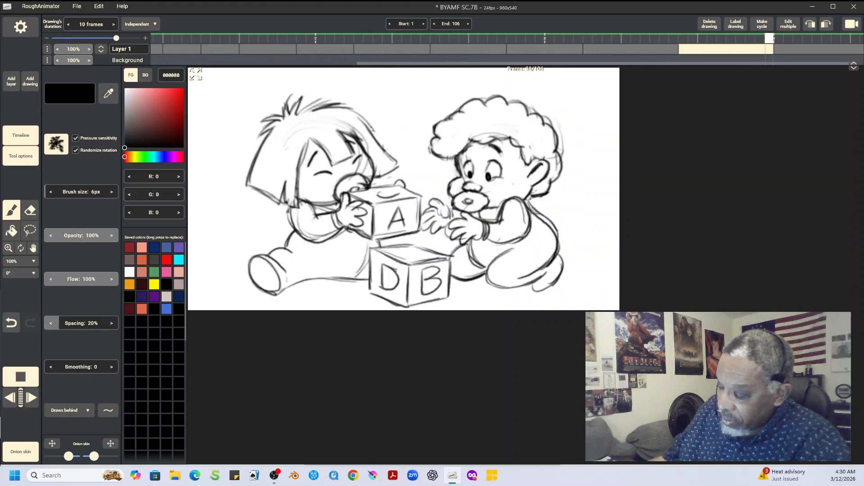
key(space)
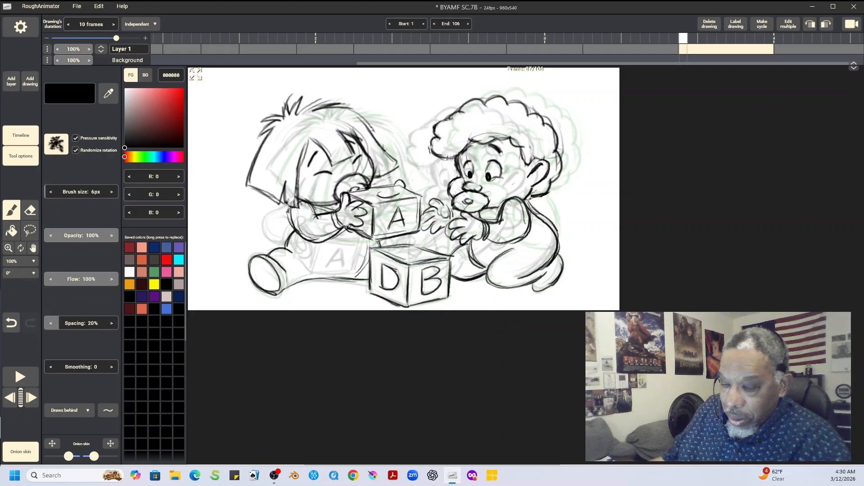
click(77, 6)
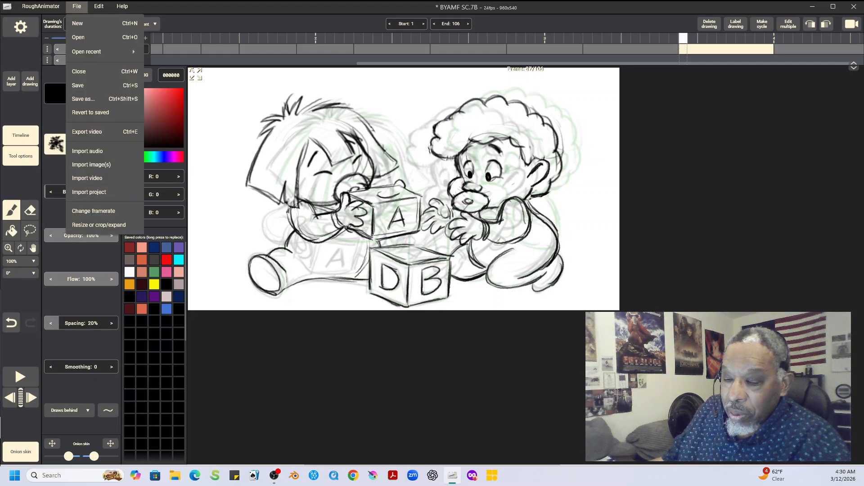
click(79, 85)
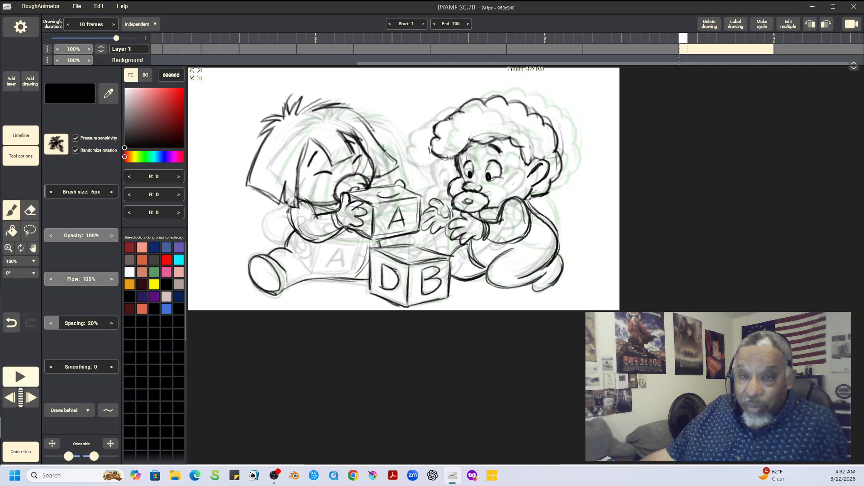
key(space)
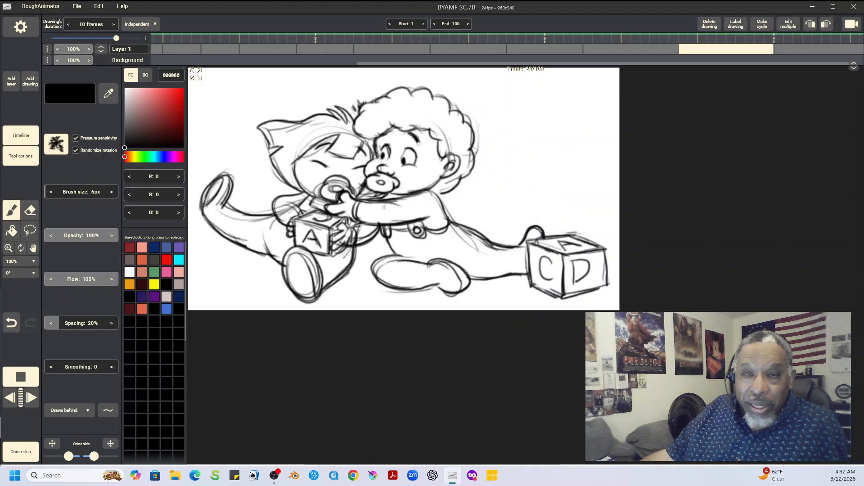